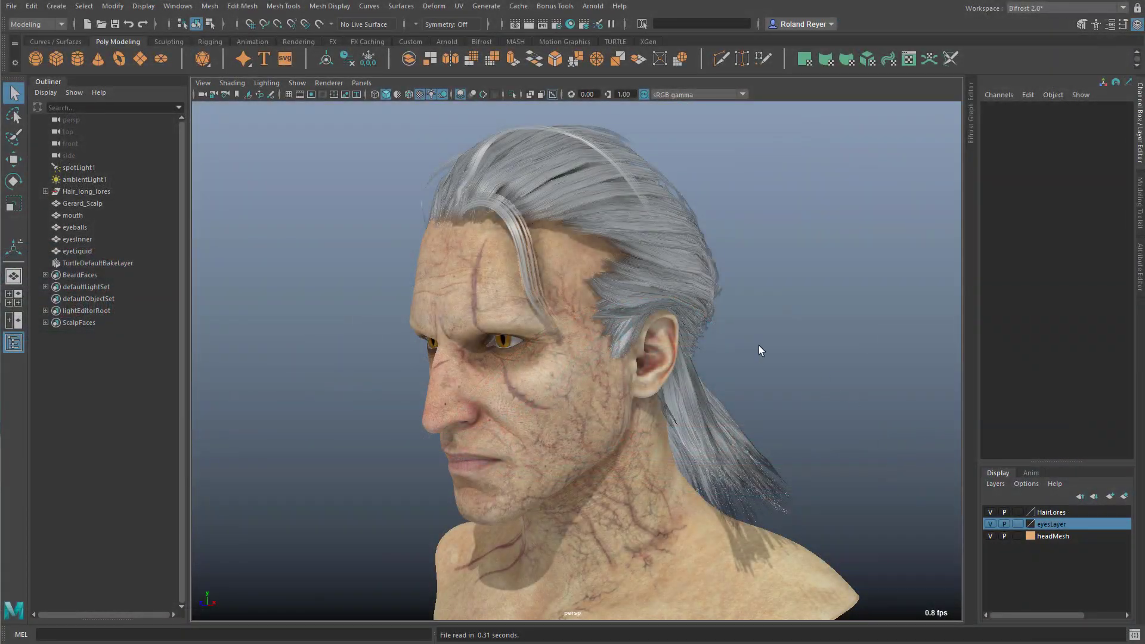
Select the Gerard_Scalp head mesh and hide the HairLores and eyesLayer layers
{"action": "left_click_drag", "start_coordinate": [646, 468], "coordinate": [539, 446], "text": "alt"}
{"action": "left_click", "coordinate": [621, 508]}
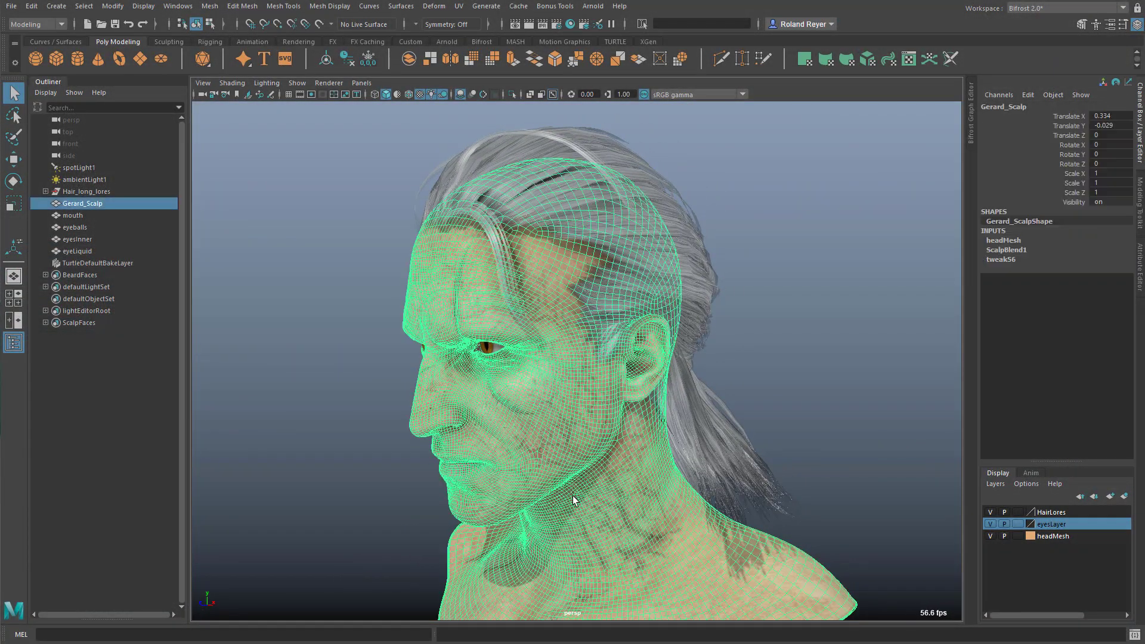
{"action": "left_click_drag", "start_coordinate": [621, 508], "coordinate": [620, 584], "text": "alt"}
{"action": "left_click", "coordinate": [992, 511]}
{"action": "left_click", "coordinate": [990, 524]}
{"action": "left_click_drag", "start_coordinate": [760, 571], "coordinate": [670, 567], "text": "alt"}
{"action": "left_click_drag", "start_coordinate": [458, 530], "coordinate": [507, 525], "text": "alt"}
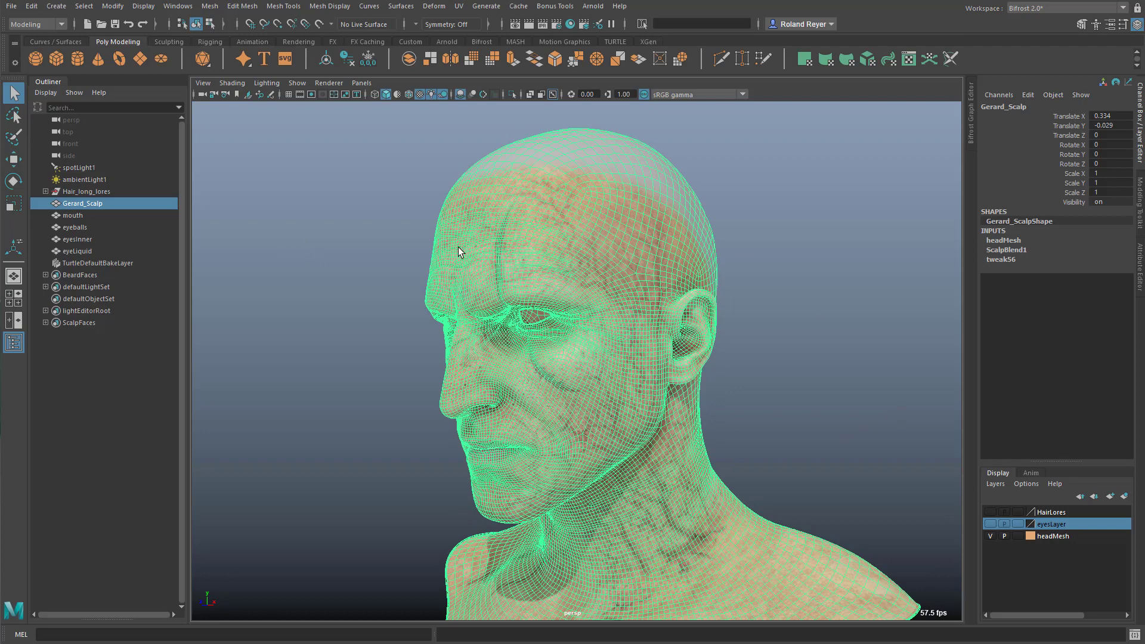
Duplicate the scalp onto new layer1, hide the headMesh layer, and apply Reduce at 50 percent
{"action": "key", "text": "ctrl+d"}
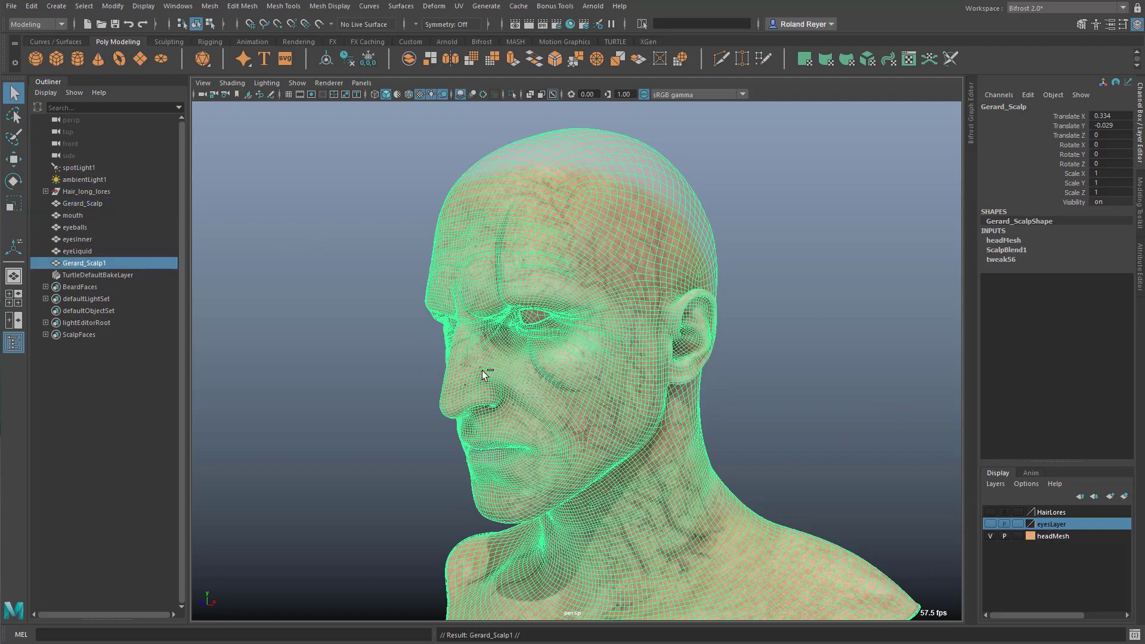
{"action": "left_click", "coordinate": [1125, 496]}
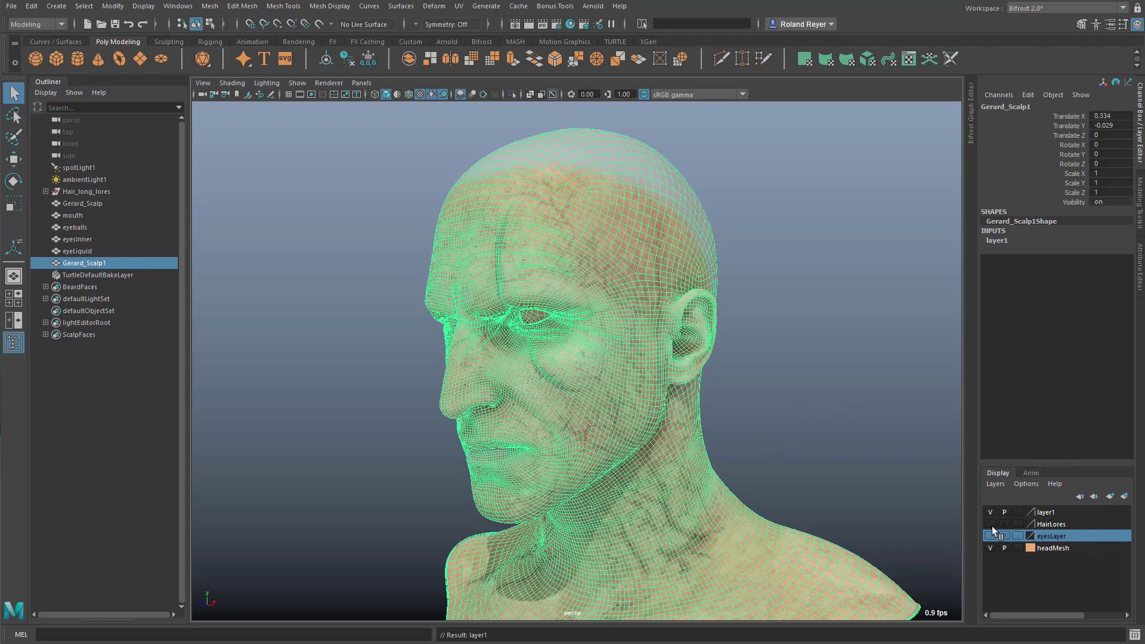
{"action": "left_click", "coordinate": [990, 548]}
{"action": "left_click_drag", "start_coordinate": [745, 539], "coordinate": [764, 543], "text": "alt"}
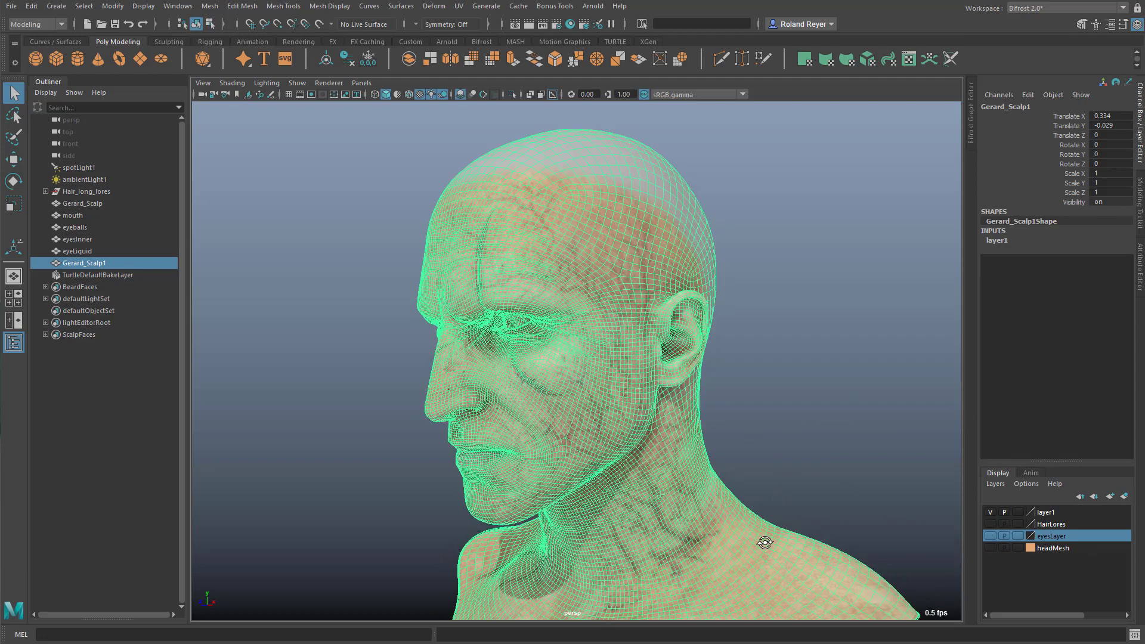
{"action": "right_click_drag", "start_coordinate": [778, 204], "coordinate": [799, 506], "text": "shift"}
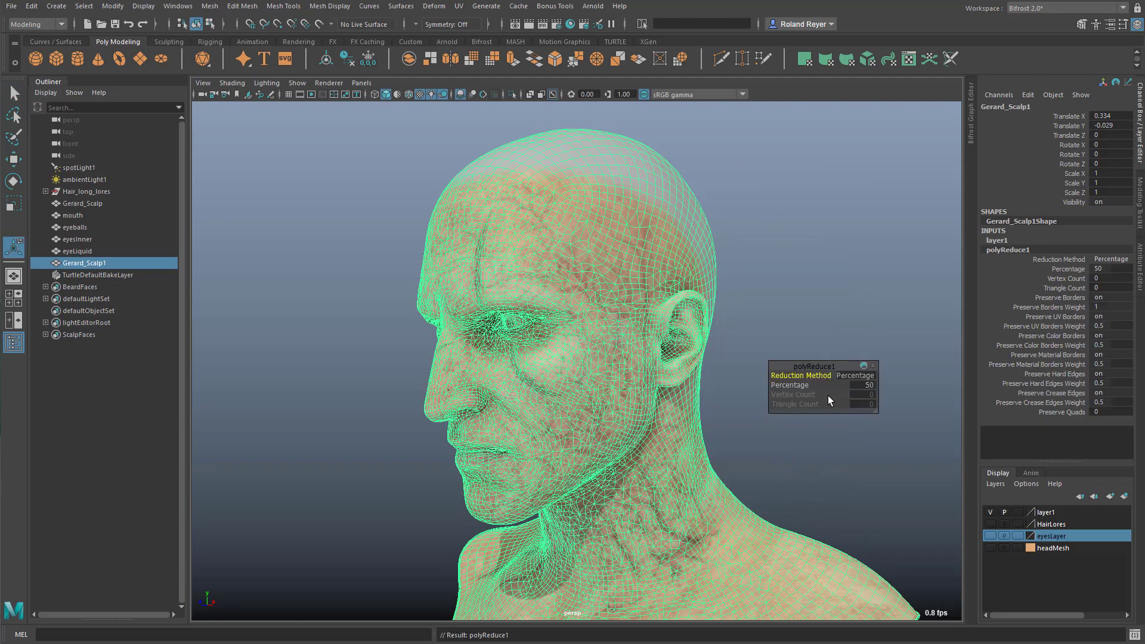
Set Gerard_Scalp1's polyReduce1 Percentage to 95, leaving a sparse low-poly scalp cap
{"action": "left_click_drag", "start_coordinate": [806, 367], "coordinate": [778, 314]}
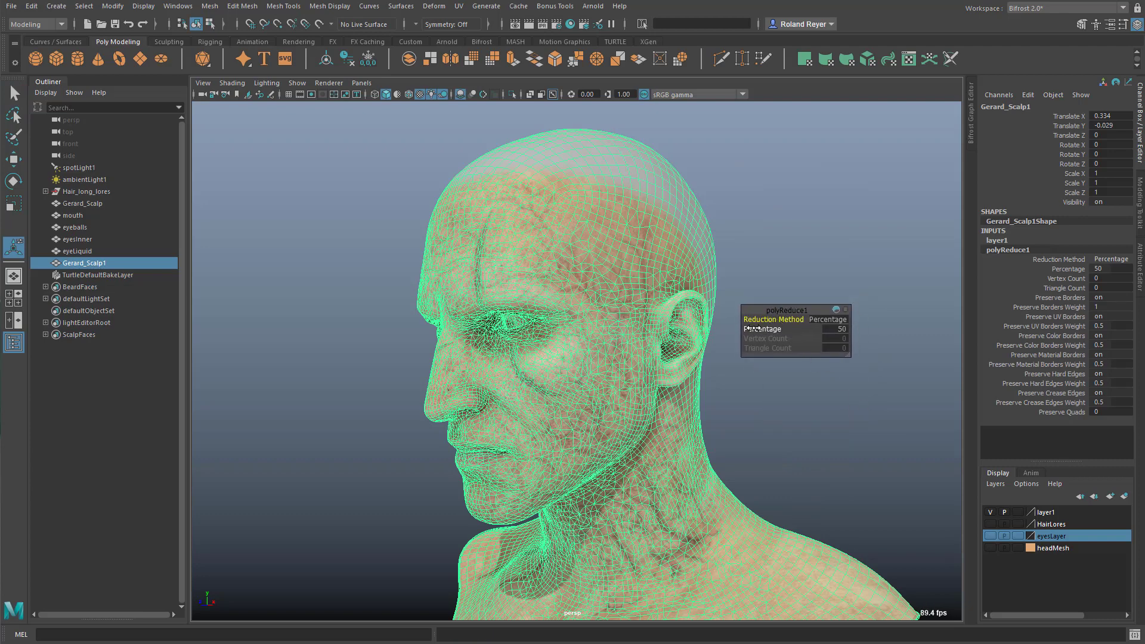
{"action": "left_click_drag", "start_coordinate": [768, 328], "coordinate": [793, 328]}
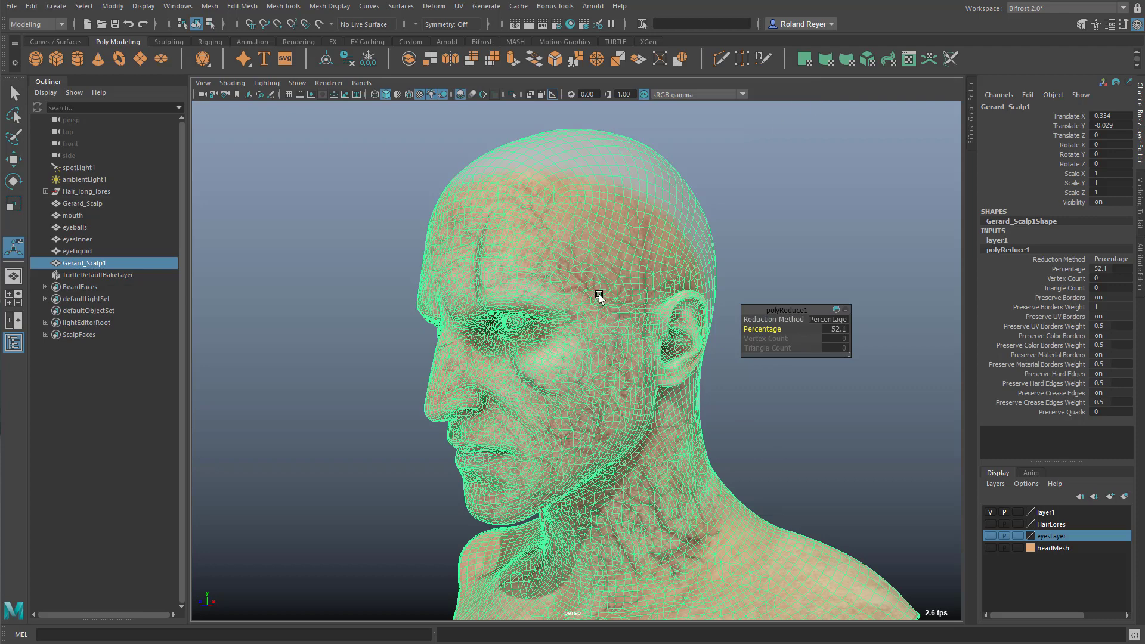
{"action": "key", "text": "1"}
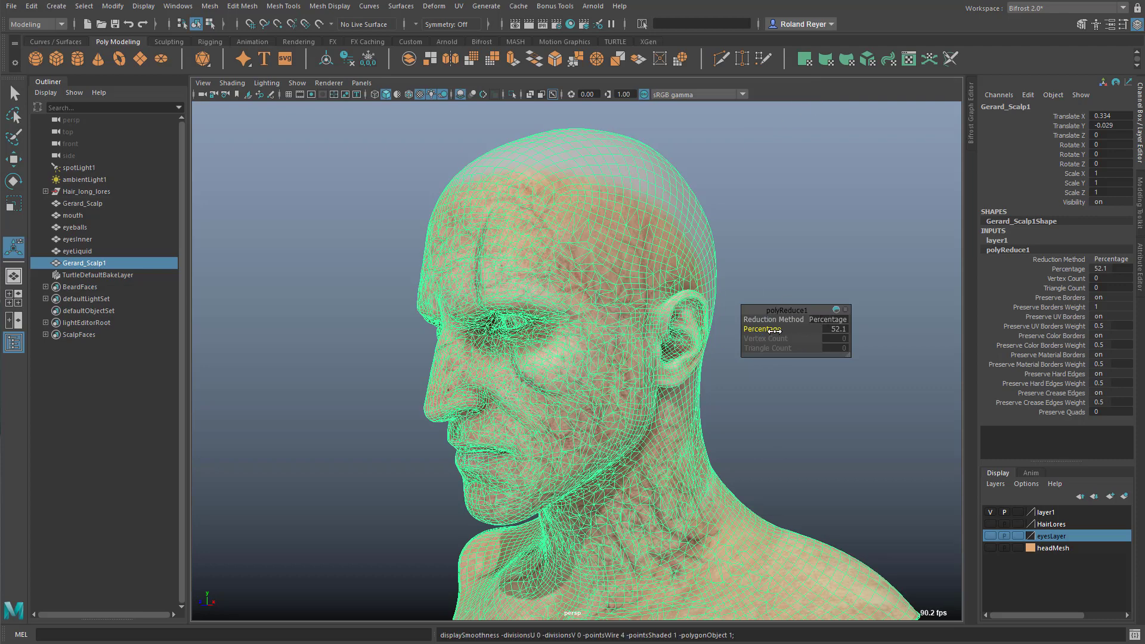
{"action": "left_click_drag", "start_coordinate": [774, 330], "coordinate": [860, 373]}
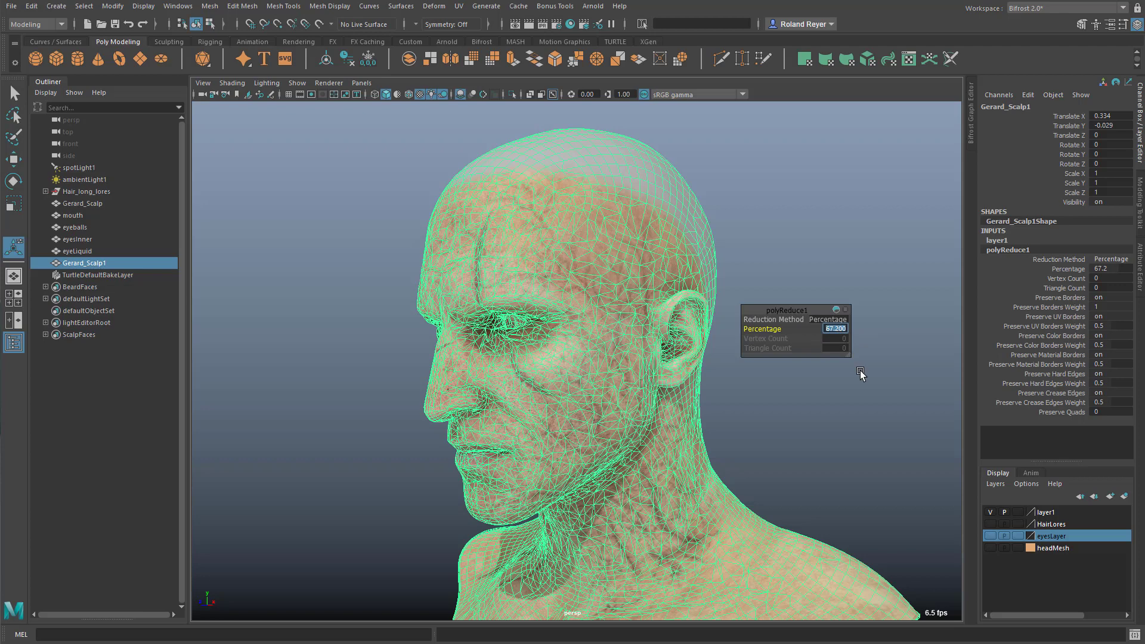
{"action": "type", "text": "95"}
{"action": "key", "text": "Return"}
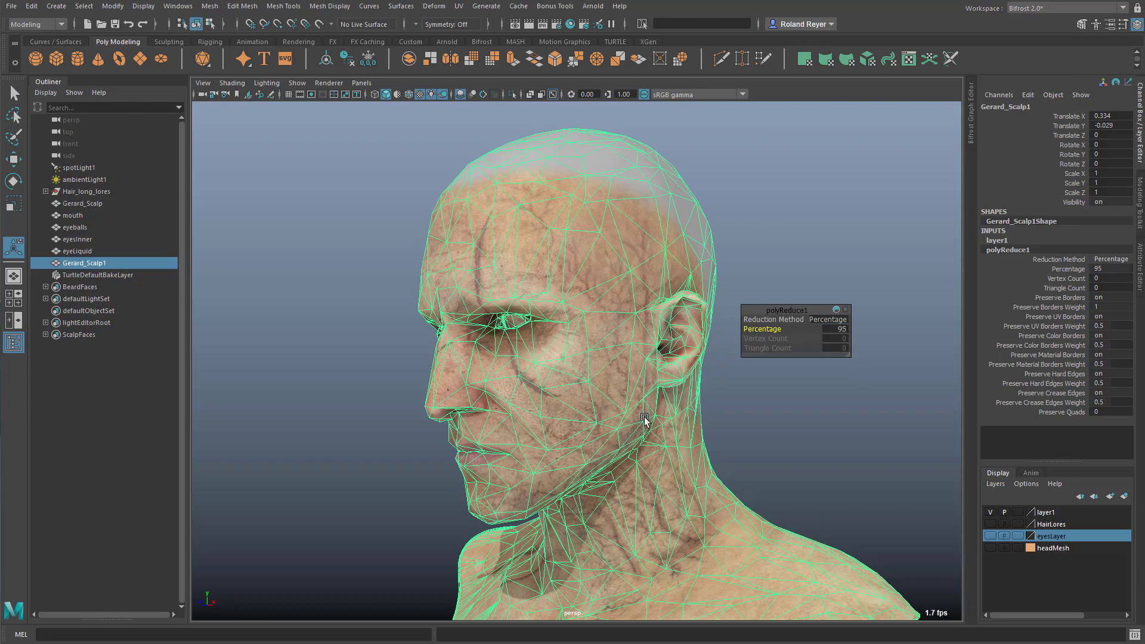
{"action": "left_click_drag", "start_coordinate": [562, 501], "coordinate": [772, 545], "text": "alt"}
{"action": "left_click", "coordinate": [412, 465]}
{"action": "right_click_drag", "start_coordinate": [771, 544], "coordinate": [605, 508], "text": "alt"}
{"action": "left_click_drag", "start_coordinate": [606, 508], "coordinate": [542, 510], "text": "alt"}
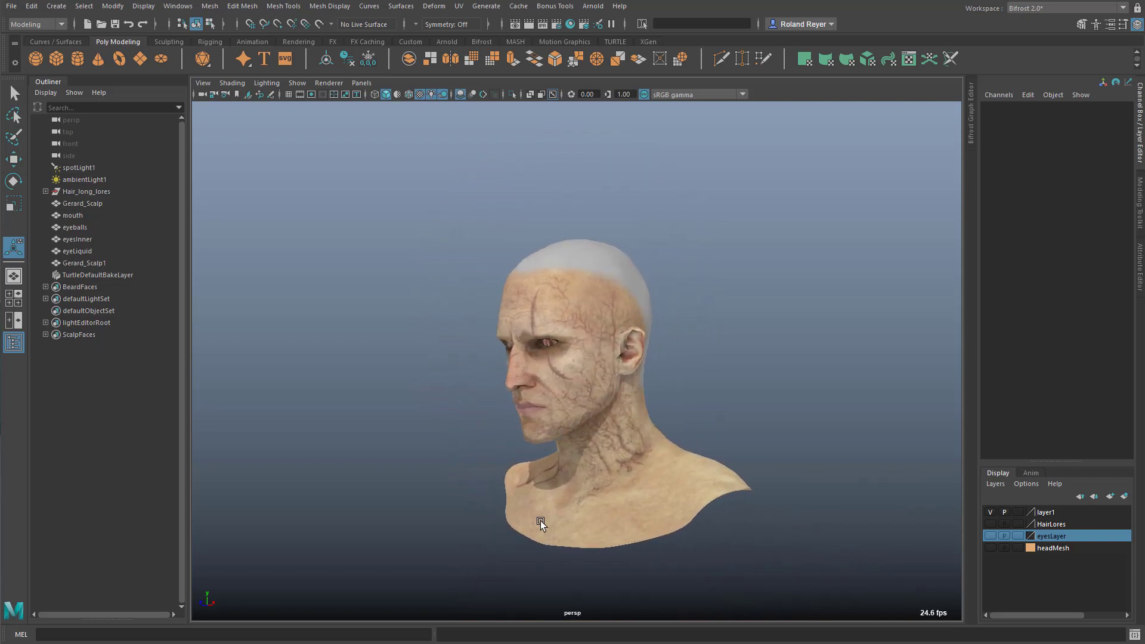
{"action": "right_click_drag", "start_coordinate": [544, 452], "coordinate": [823, 513], "text": "alt"}
{"action": "left_click", "coordinate": [990, 548]}
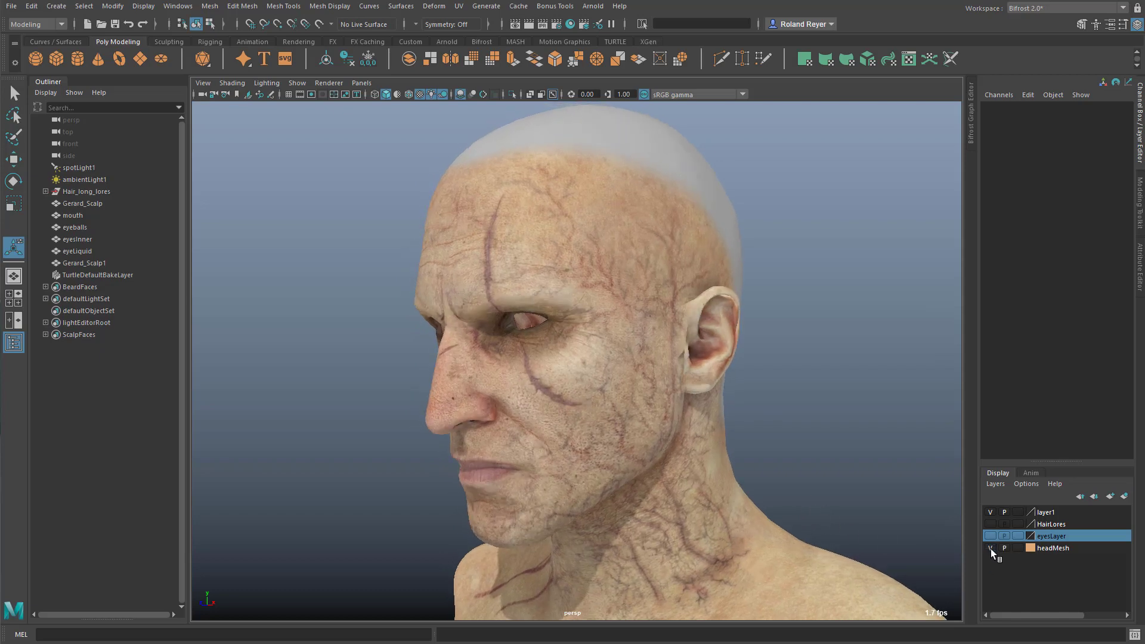
{"action": "left_click", "coordinate": [990, 548]}
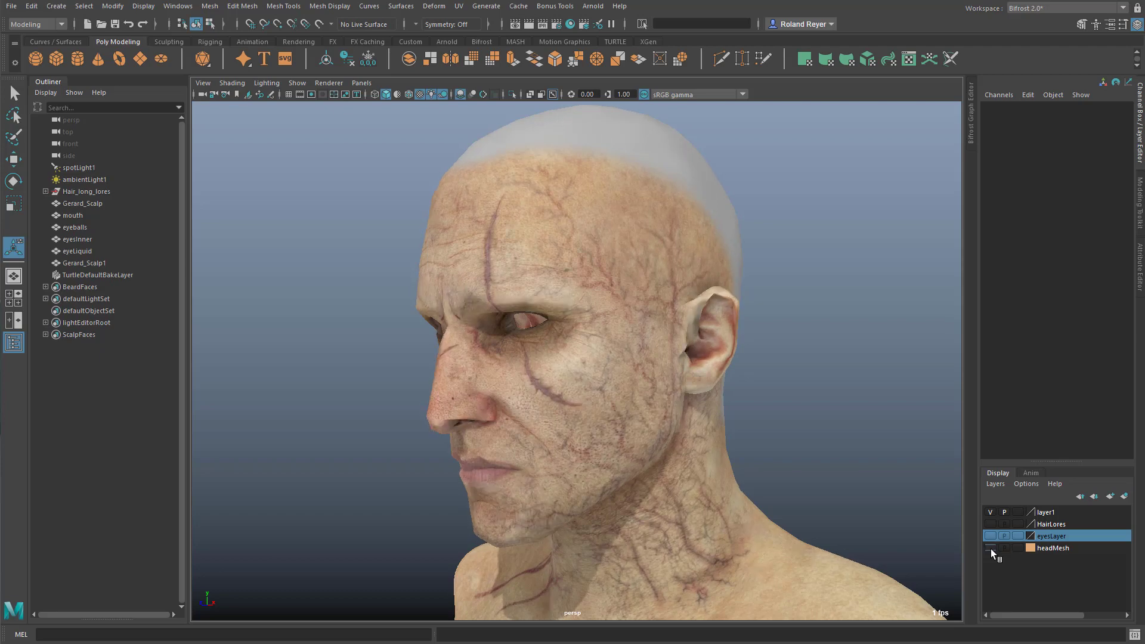
{"action": "left_click", "coordinate": [990, 548]}
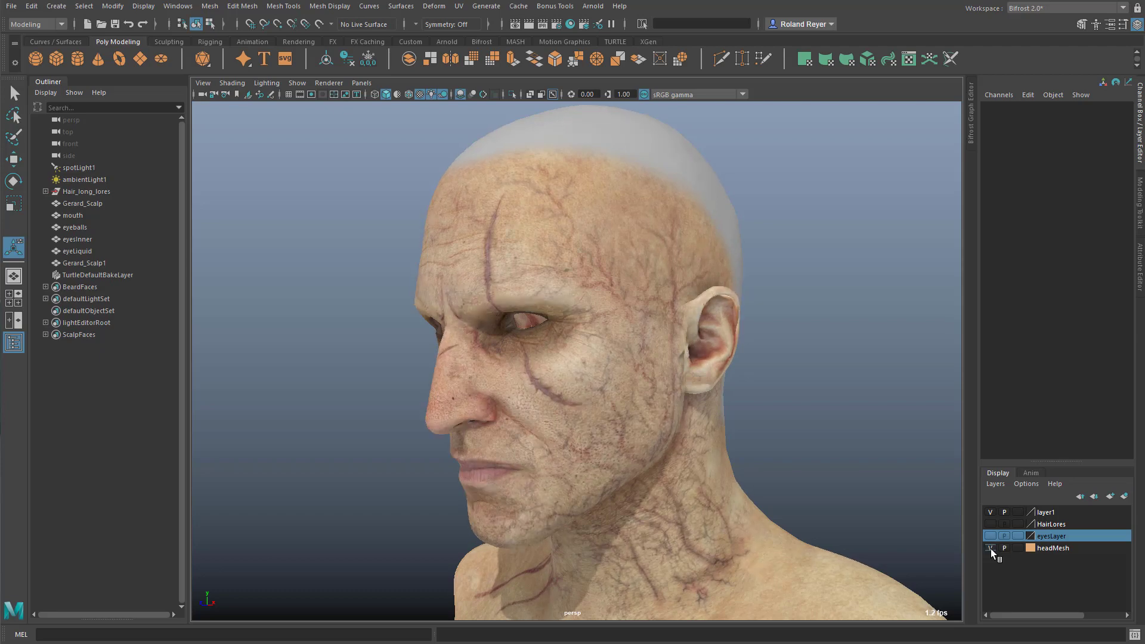
{"action": "left_click", "coordinate": [79, 262]}
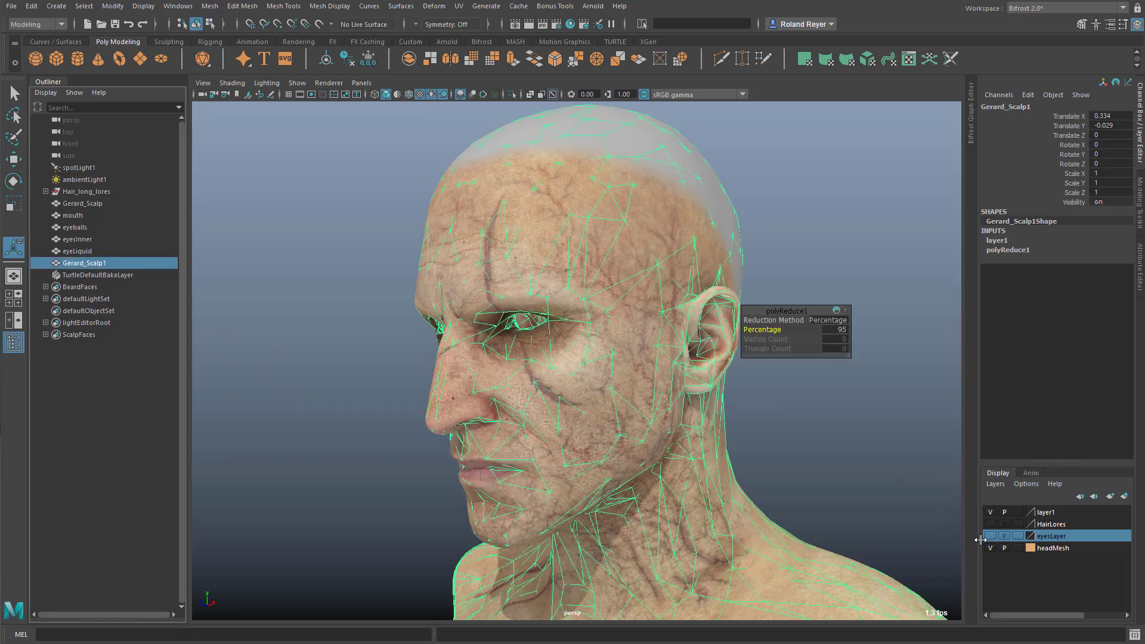
{"action": "left_click", "coordinate": [81, 206]}
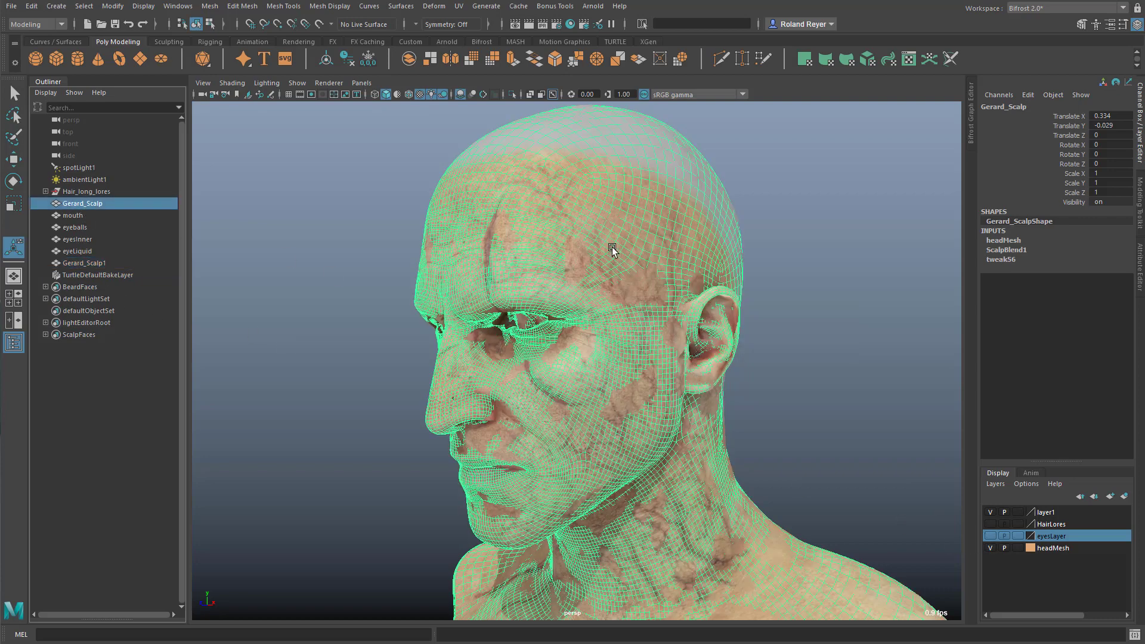
{"action": "left_click_drag", "start_coordinate": [537, 460], "coordinate": [696, 456], "text": "alt"}
{"action": "right_click_drag", "start_coordinate": [695, 456], "coordinate": [655, 319], "text": "alt"}
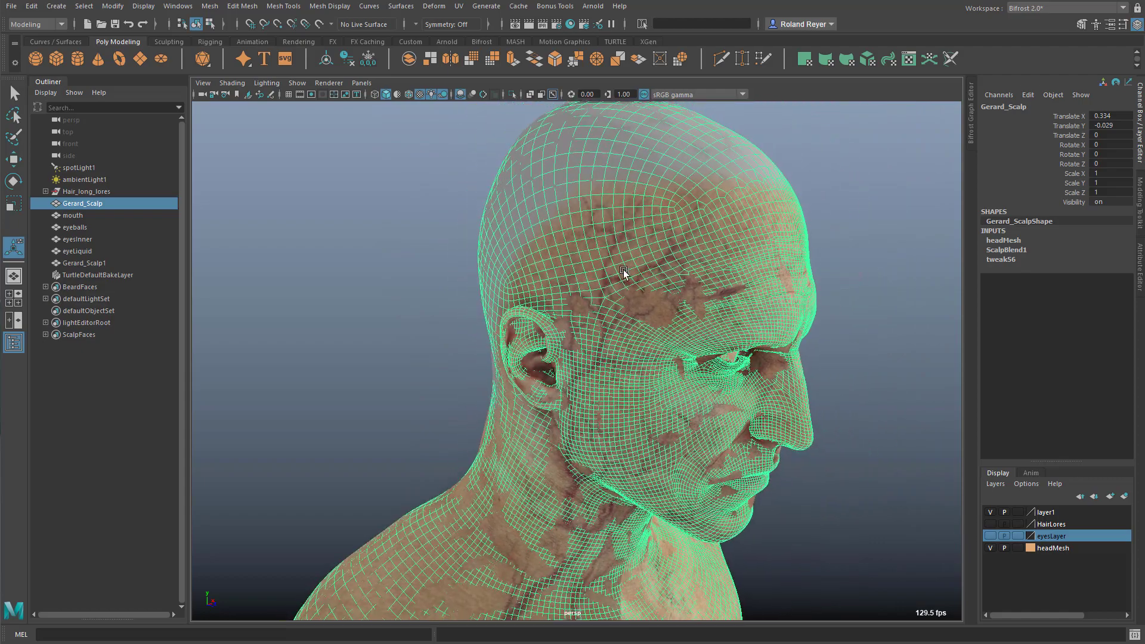
{"action": "right_click_drag", "start_coordinate": [859, 486], "coordinate": [747, 530], "text": "alt"}
{"action": "left_click_drag", "start_coordinate": [748, 530], "coordinate": [476, 499], "text": "alt"}
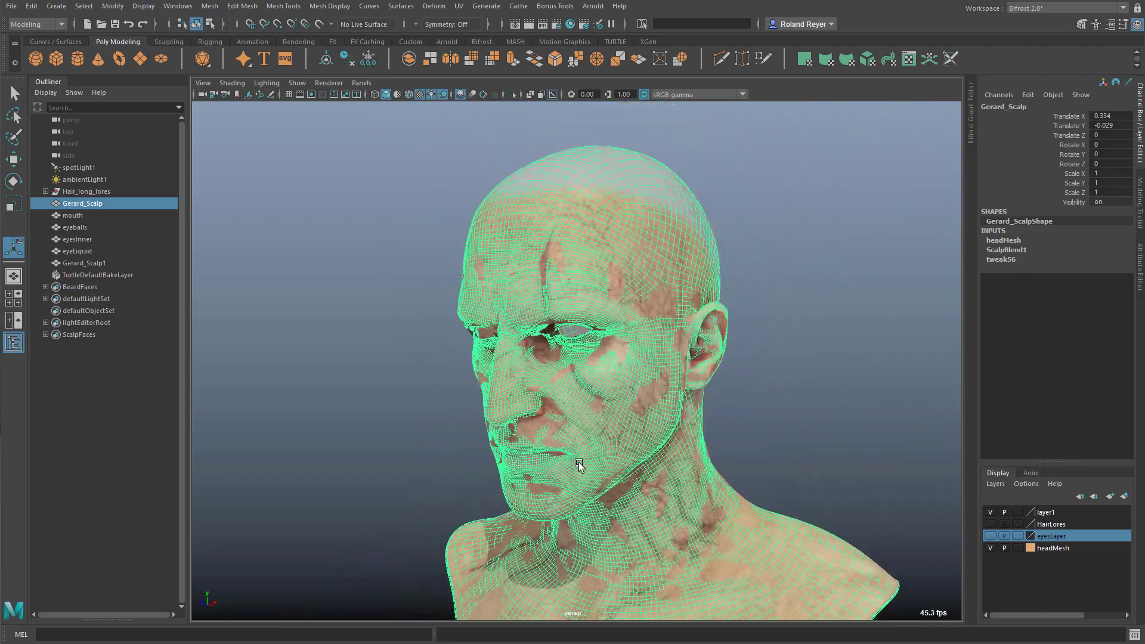
{"action": "left_click_drag", "start_coordinate": [576, 461], "coordinate": [572, 534], "text": "alt"}
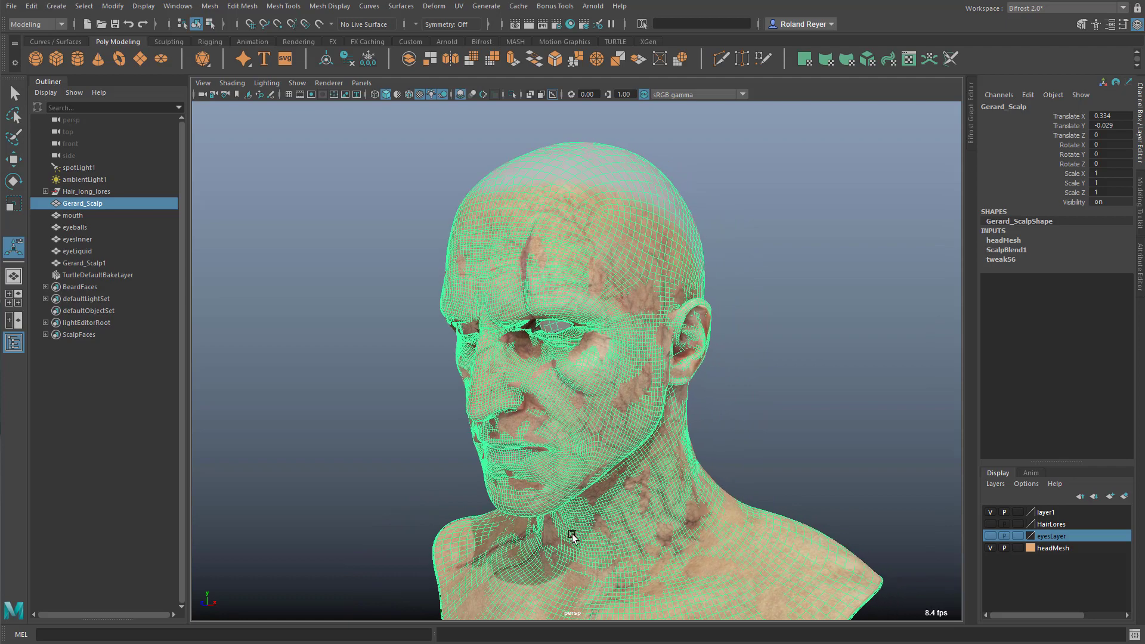
{"action": "left_click", "coordinate": [989, 548]}
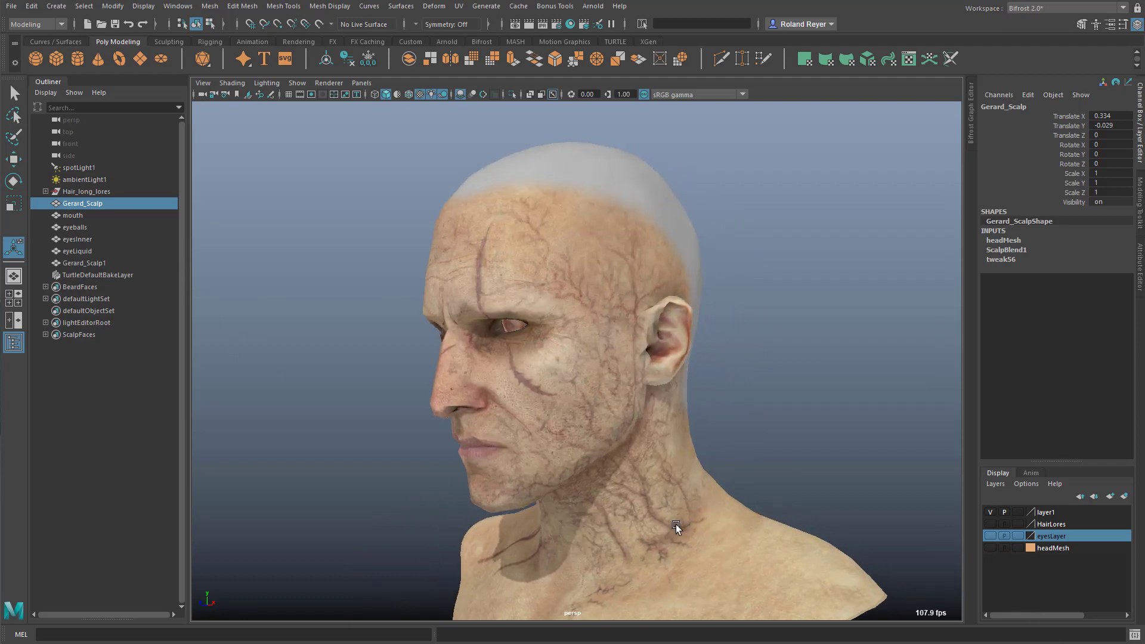
{"action": "left_click_drag", "start_coordinate": [674, 521], "coordinate": [667, 497], "text": "alt"}
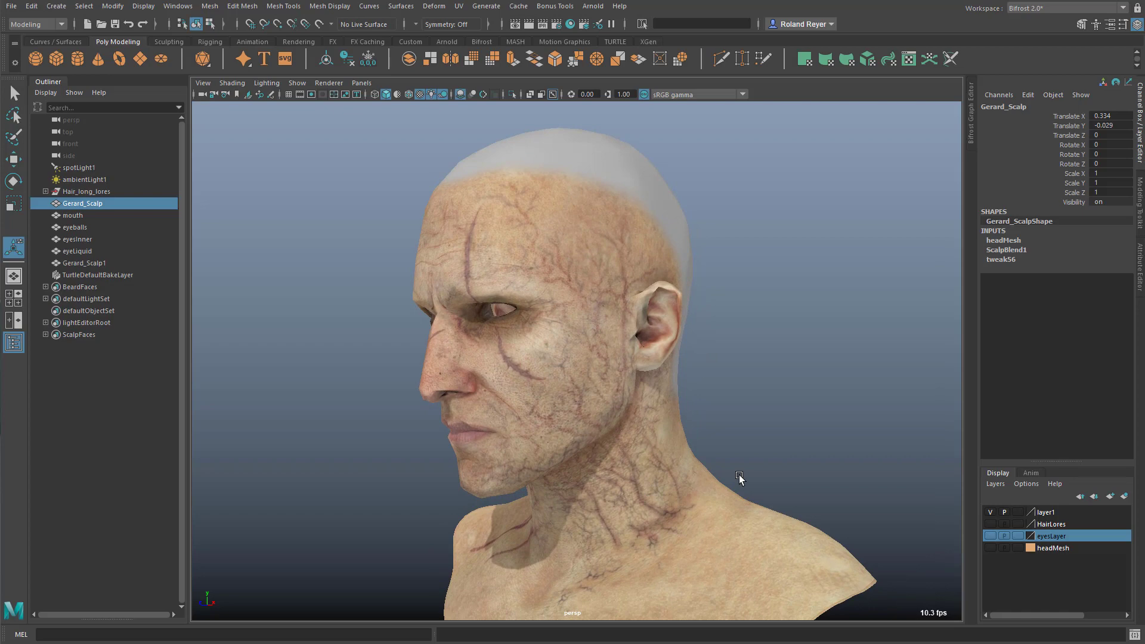
{"action": "left_click_drag", "start_coordinate": [680, 429], "coordinate": [677, 457], "text": "alt"}
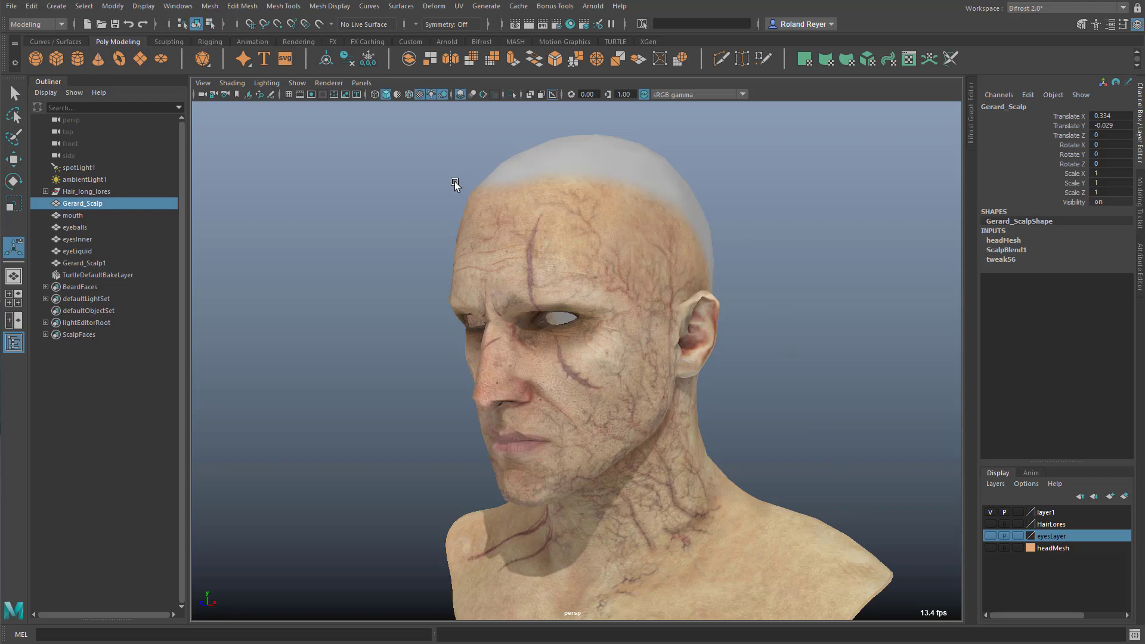
Create bifrostGraph1 in the Bifrost Graph Editor and delete its default input node
{"action": "left_click", "coordinate": [475, 39]}
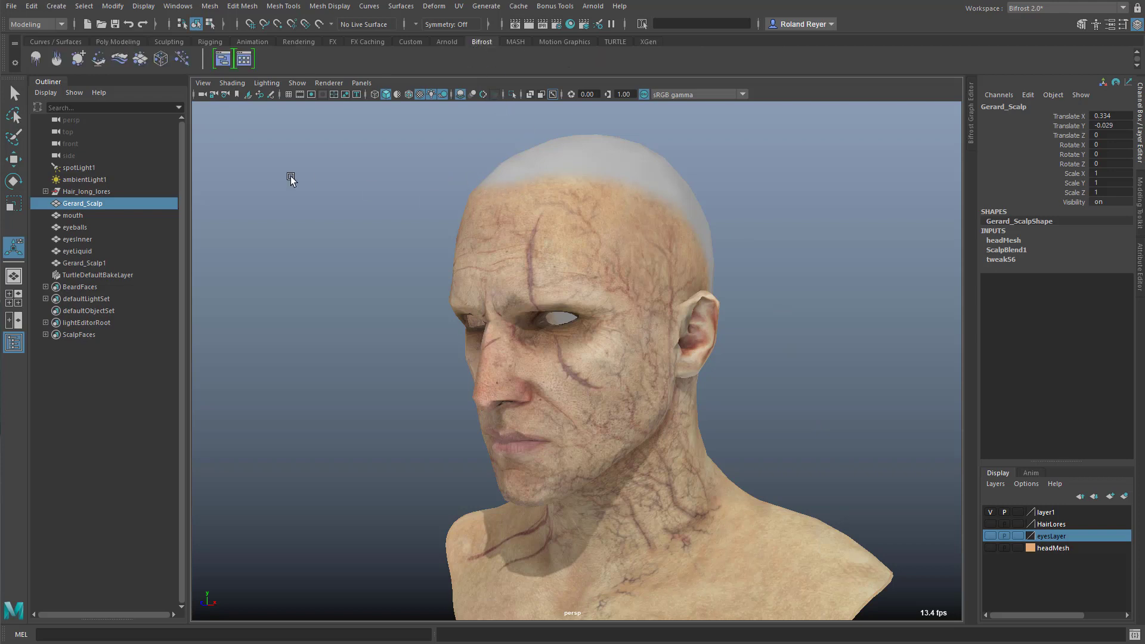
{"action": "left_click", "coordinate": [222, 61]}
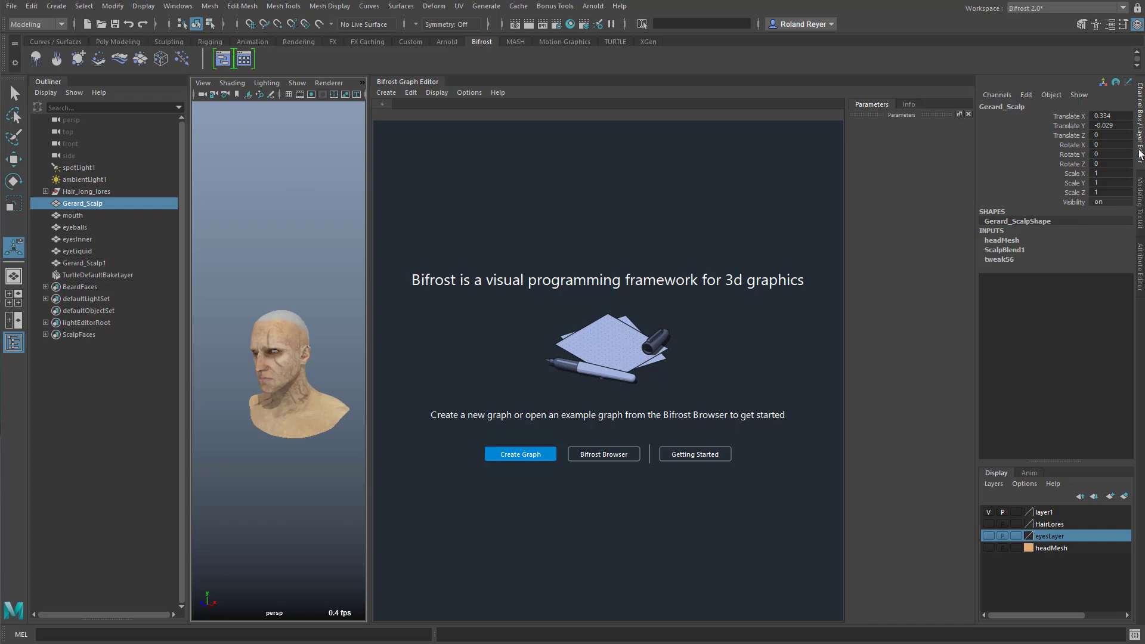
{"action": "left_click", "coordinate": [1139, 153]}
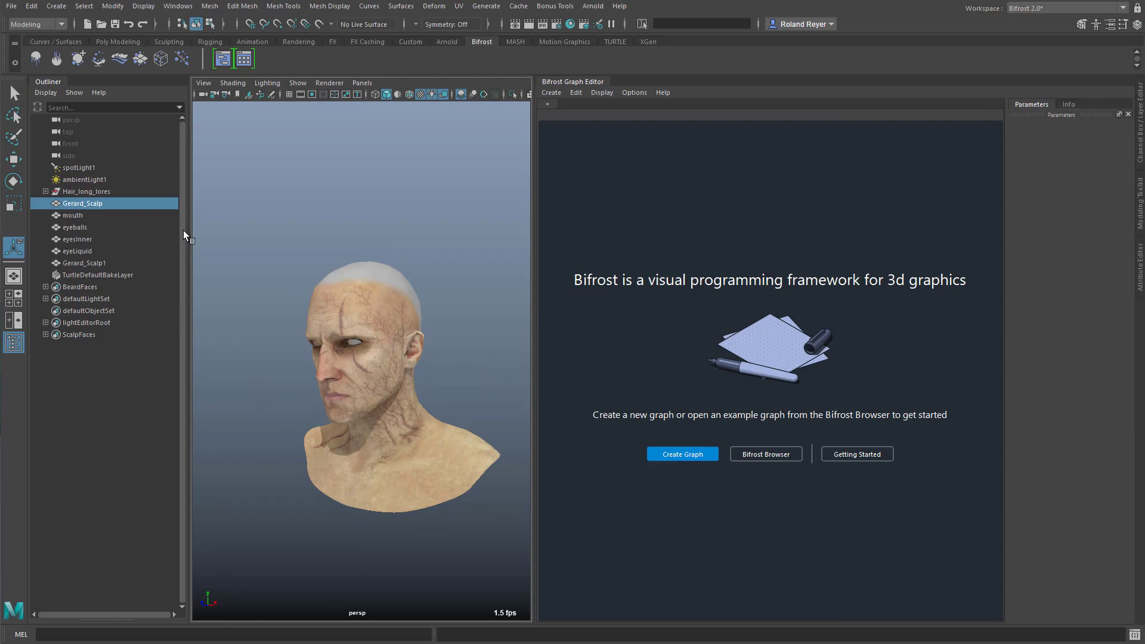
{"action": "left_click", "coordinate": [683, 453]}
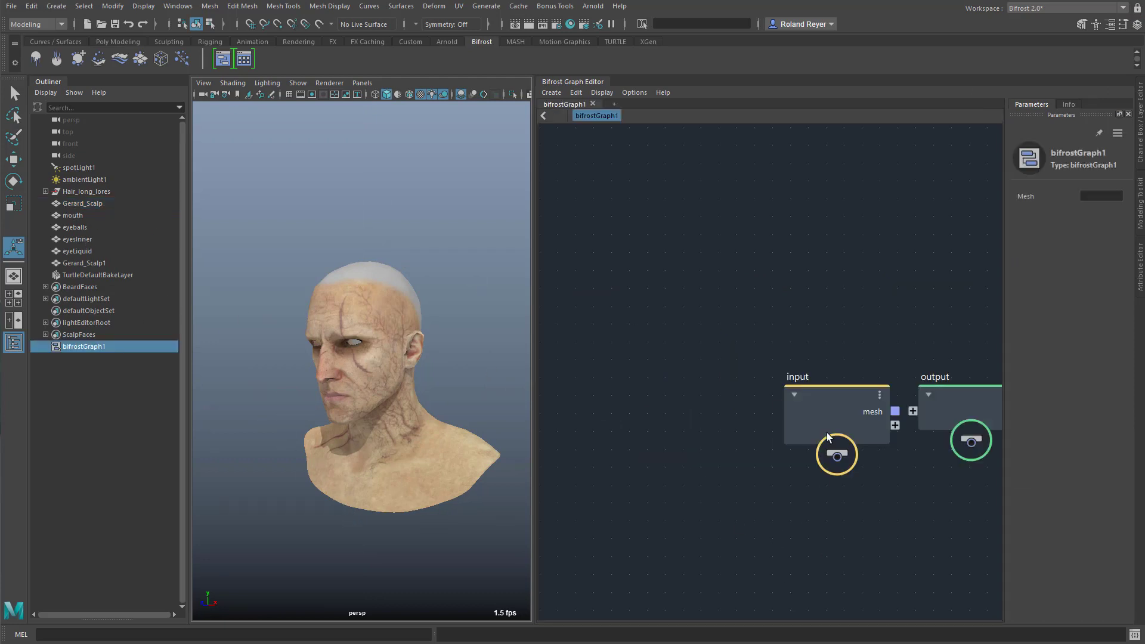
{"action": "left_click_drag", "start_coordinate": [827, 418], "coordinate": [634, 380]}
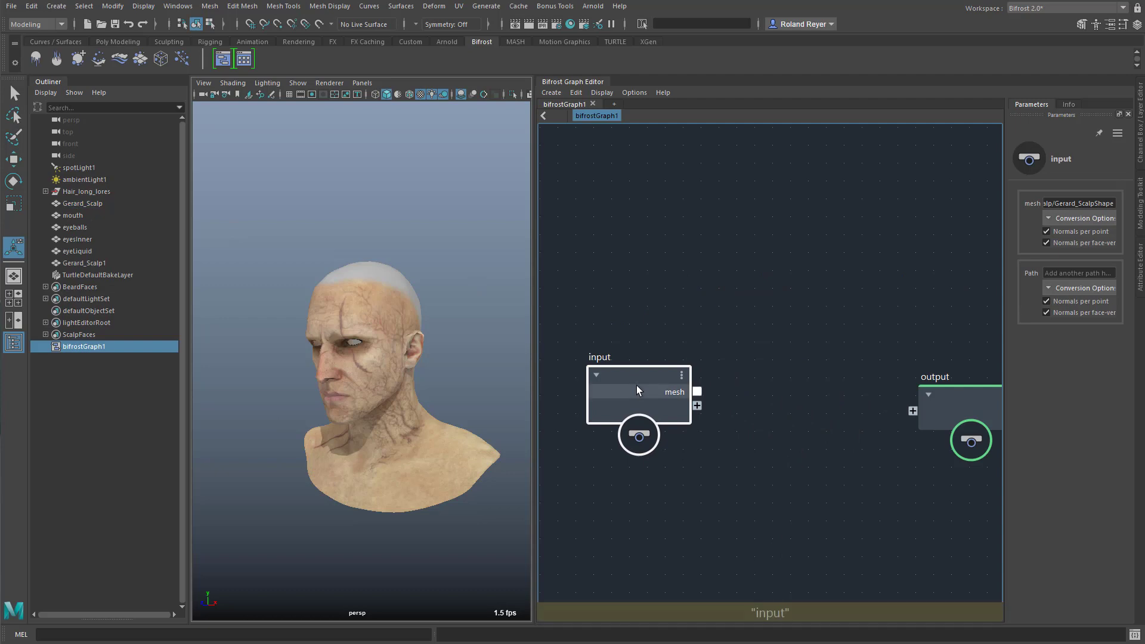
{"action": "key", "text": "Delete"}
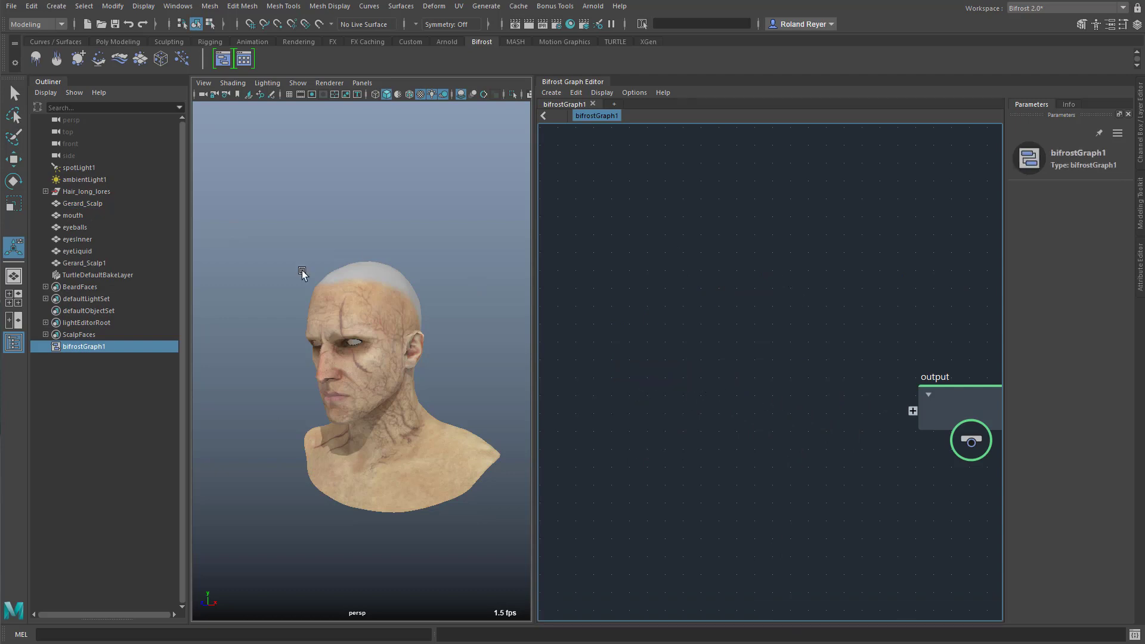
Bring the Gerard_Scalp mesh into the graph as an input node named hiresModel
{"action": "middle_click_drag", "start_coordinate": [98, 233], "coordinate": [554, 231]}
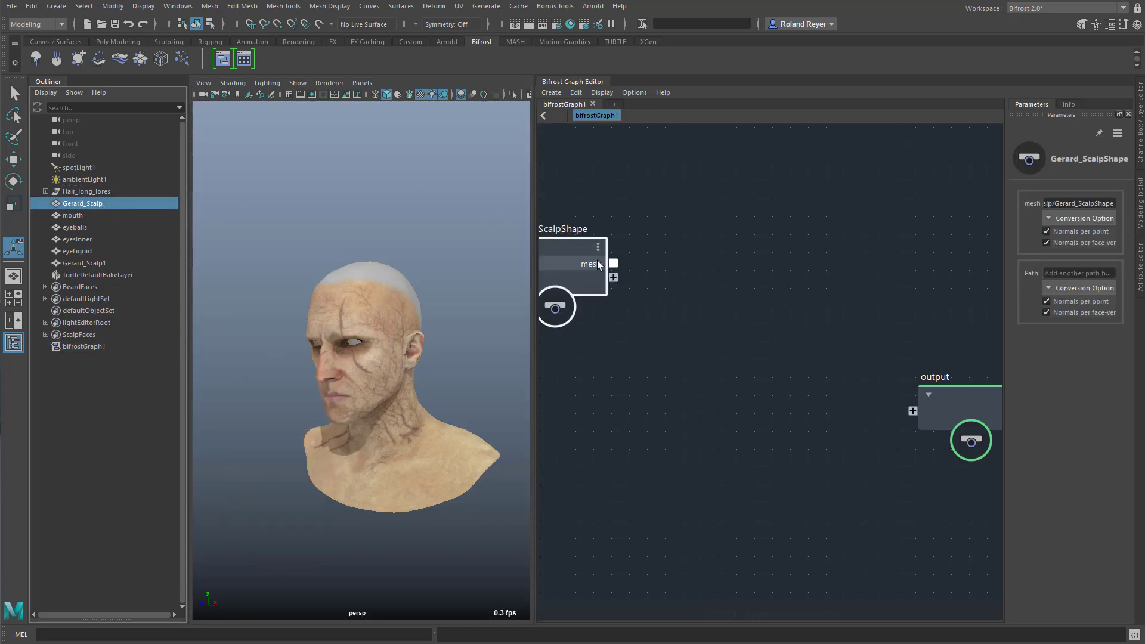
{"action": "left_click_drag", "start_coordinate": [582, 253], "coordinate": [614, 245]}
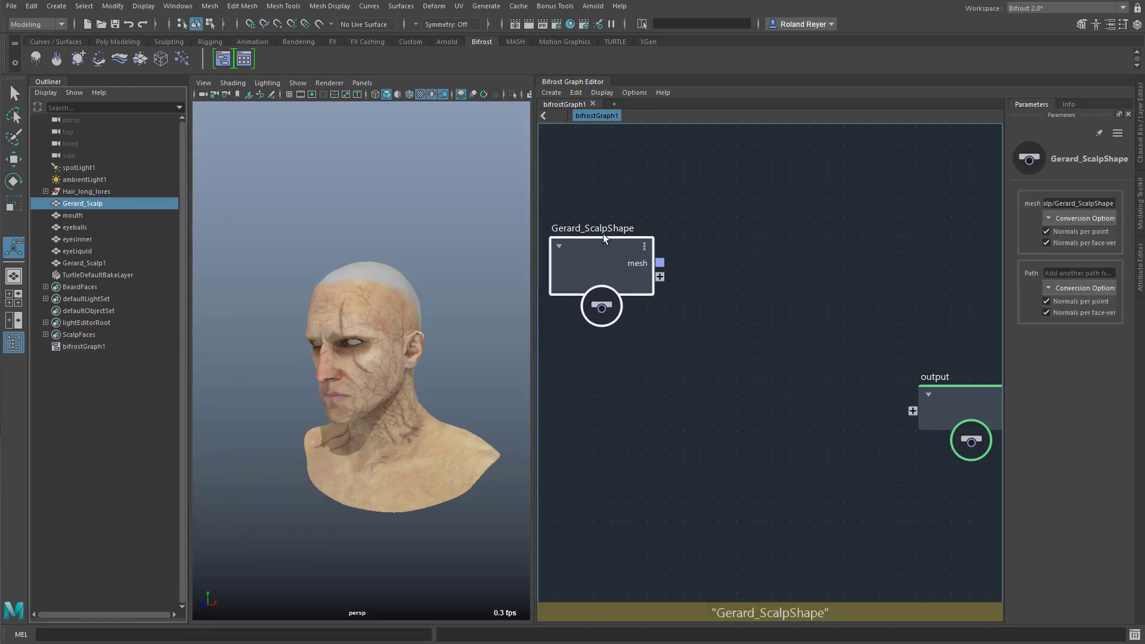
{"action": "double_click", "coordinate": [601, 228]}
{"action": "type", "text": "h"}
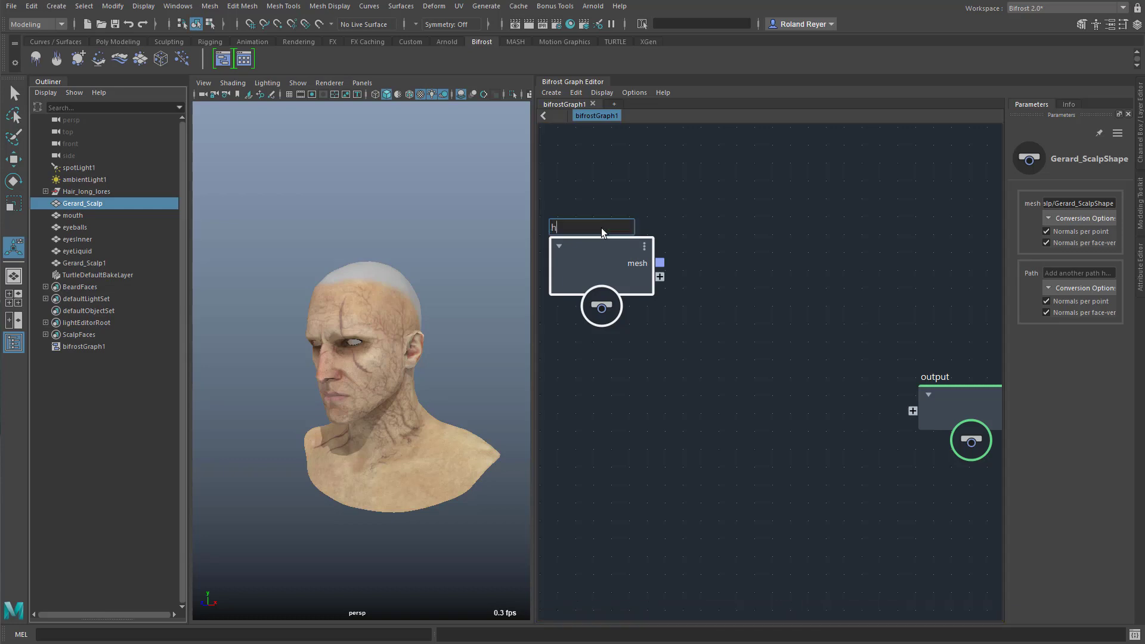
{"action": "type", "text": "iresModel"}
{"action": "key", "text": "Return"}
Add the reduced Gerard_Scalp1 mesh as a second input node named lowresModel
{"action": "left_click", "coordinate": [84, 263]}
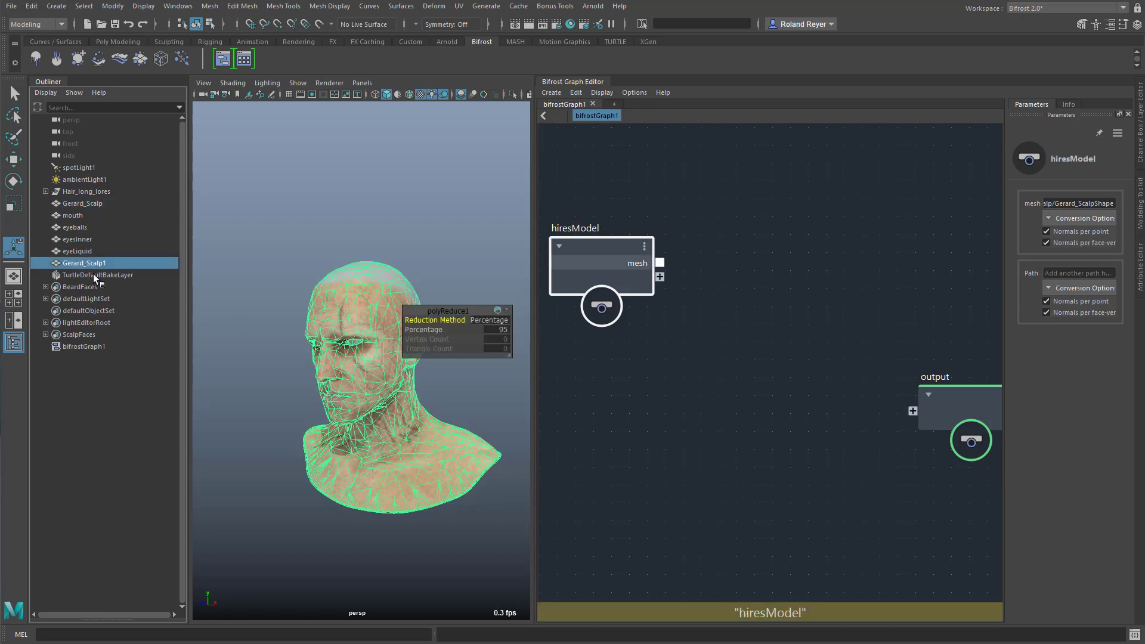
{"action": "middle_click_drag", "start_coordinate": [79, 263], "coordinate": [570, 376]}
{"action": "left_click_drag", "start_coordinate": [564, 393], "coordinate": [599, 366]}
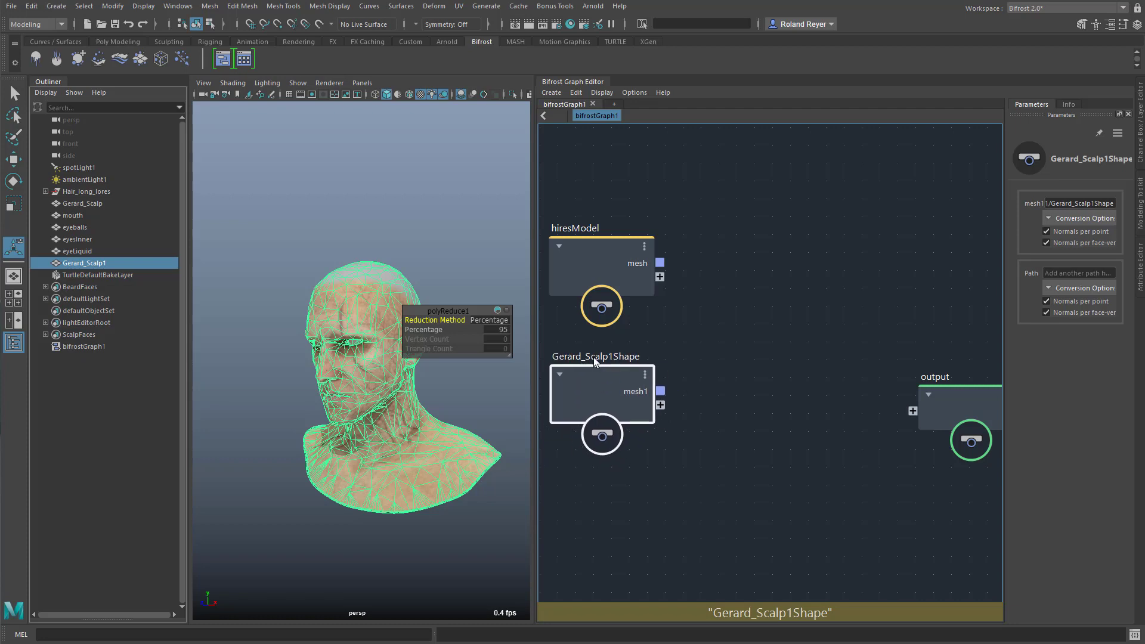
{"action": "double_click", "coordinate": [593, 357]}
{"action": "type", "text": "low"}
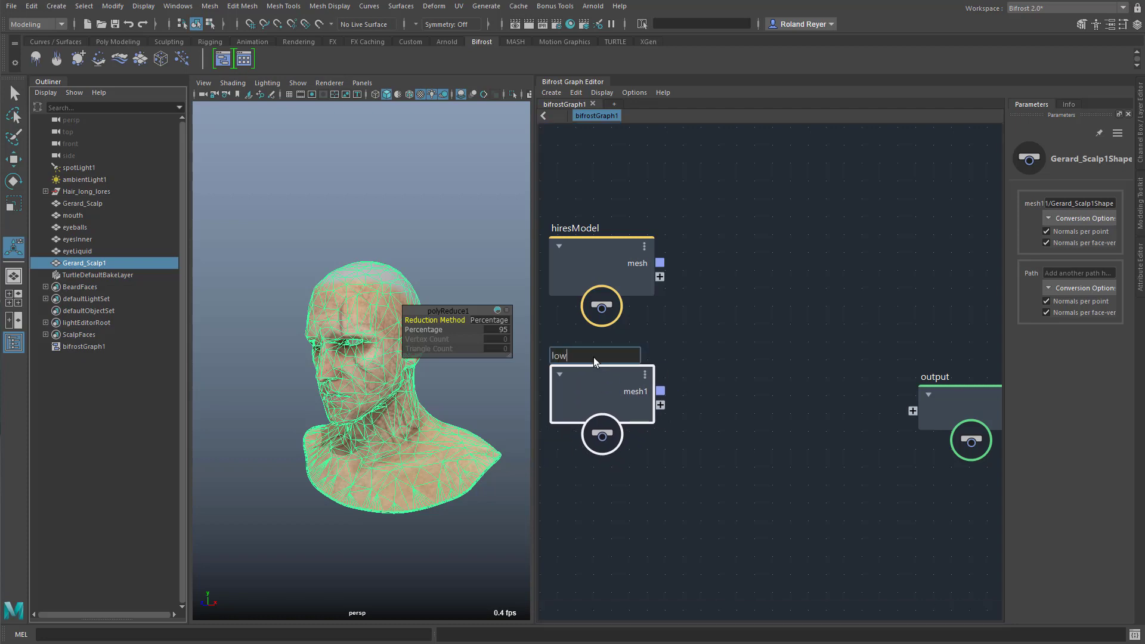
{"action": "type", "text": "resModel"}
{"action": "key", "text": "Return"}
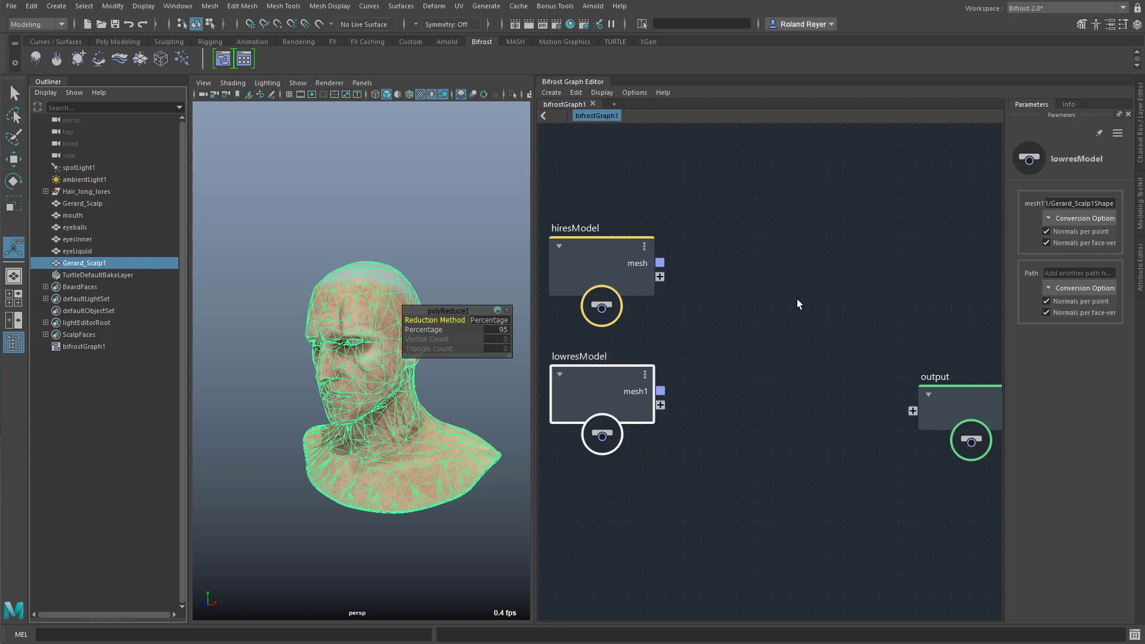
{"action": "left_click", "coordinate": [341, 305]}
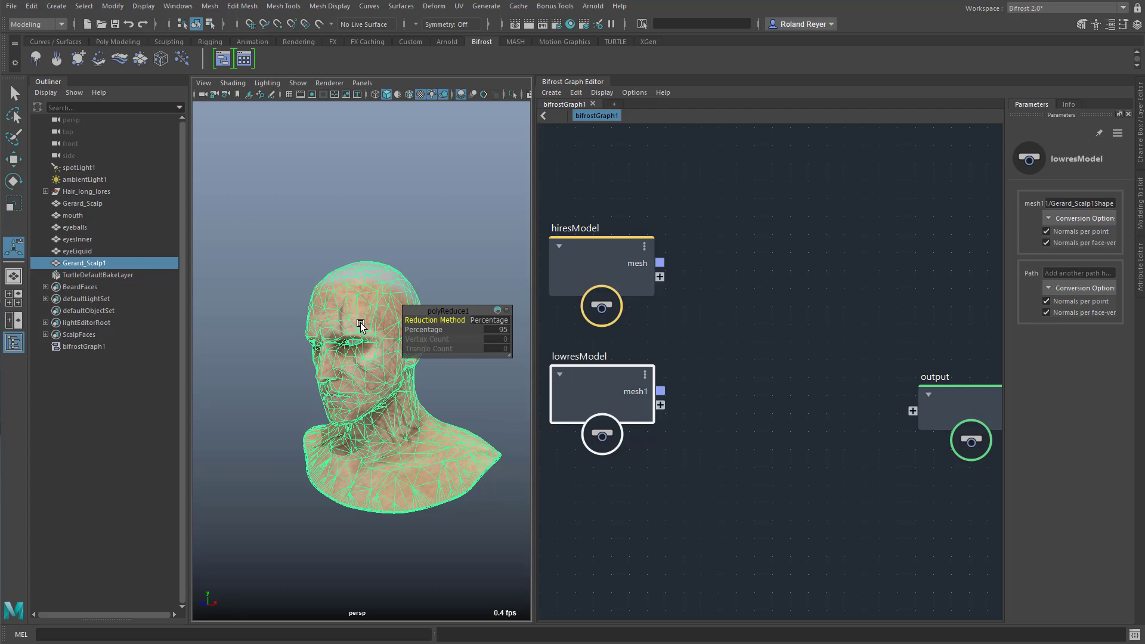
Search the Bifrost node list for 'compare' to find the user compound compareGeometry
{"action": "key", "text": "Tab"}
{"action": "left_click", "coordinate": [752, 257]}
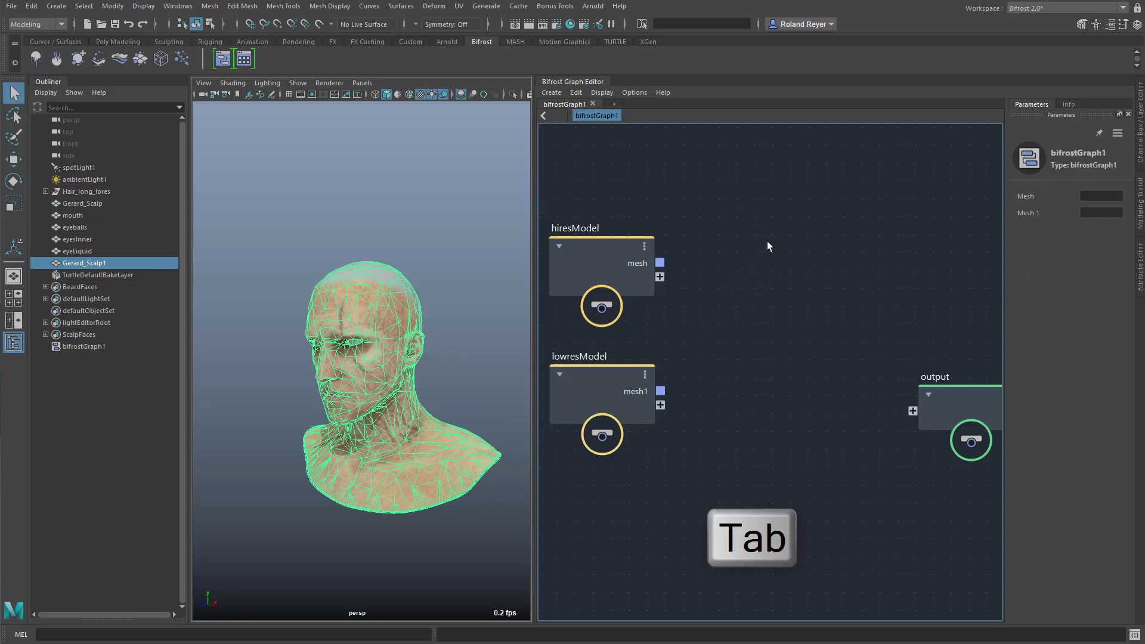
{"action": "key", "text": "Tab"}
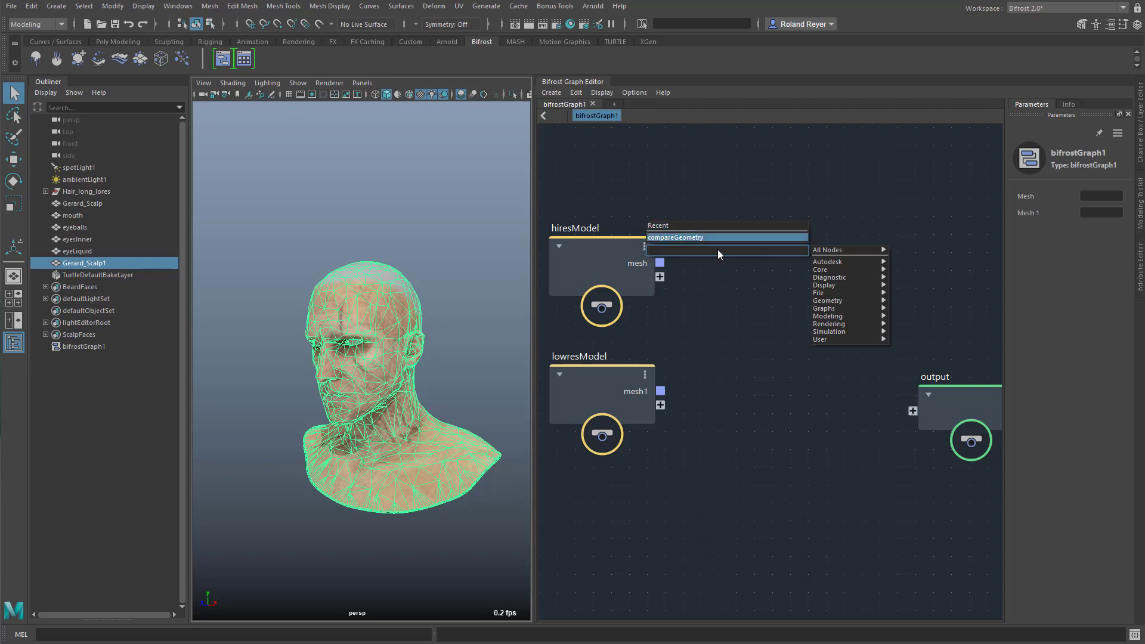
{"action": "mouse_move", "coordinate": [844, 339]}
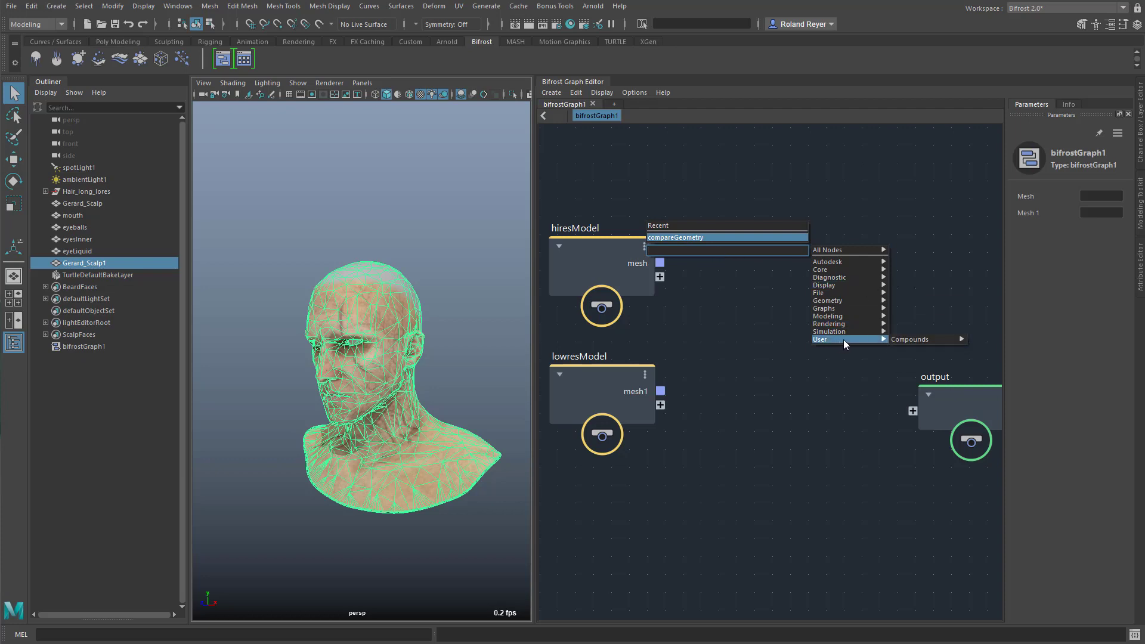
{"action": "mouse_move", "coordinate": [909, 339]}
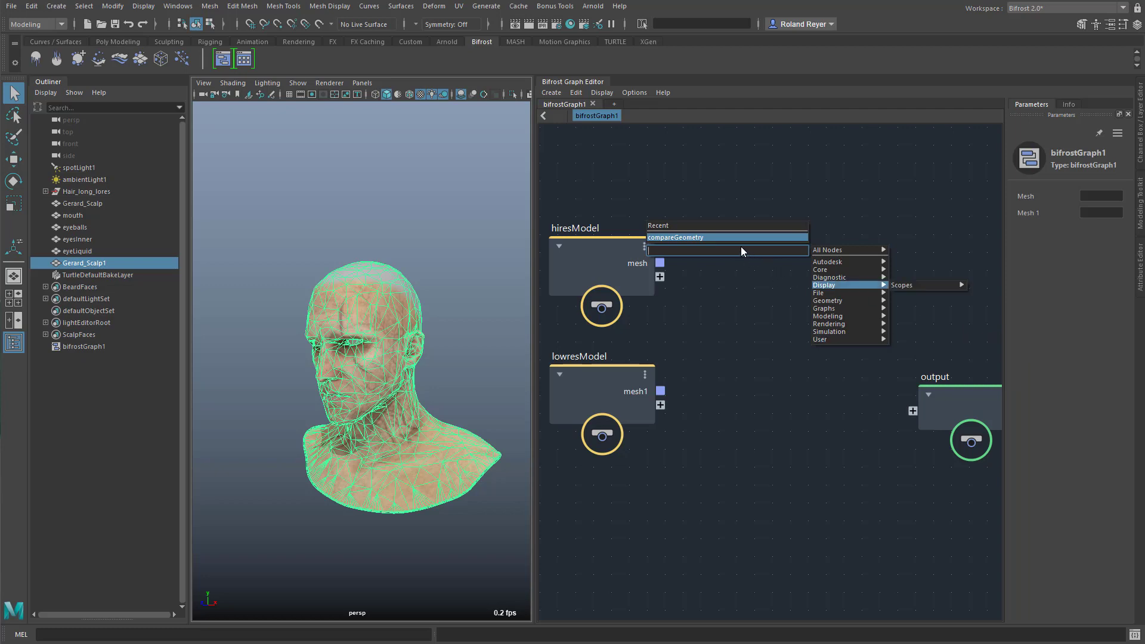
{"action": "type", "text": "compar"}
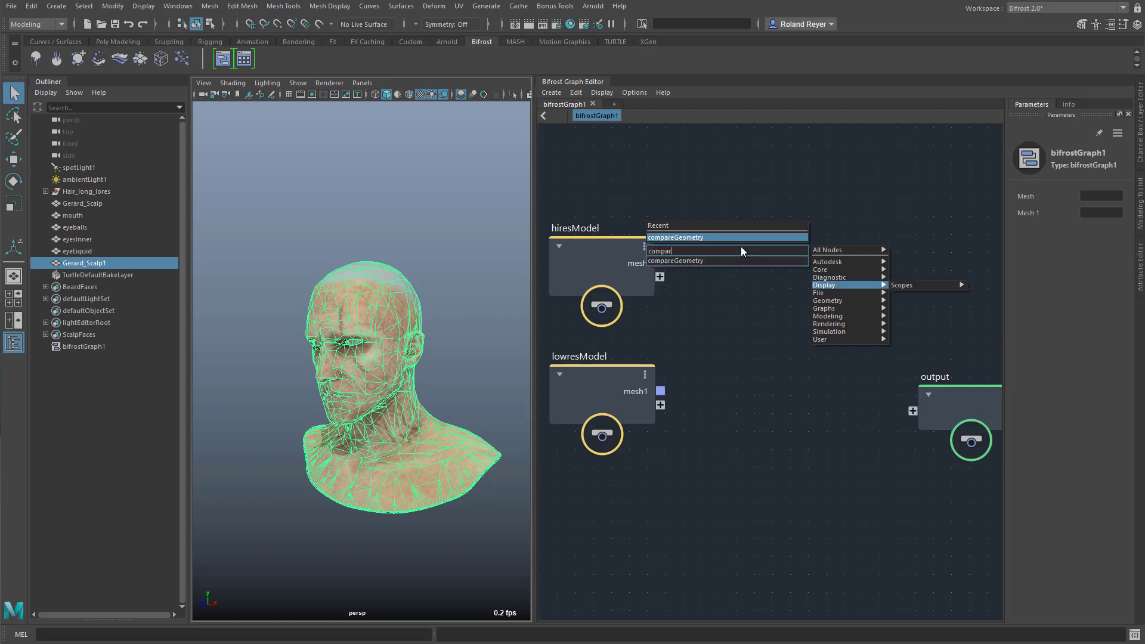
{"action": "type", "text": "e"}
Add compareGeometry, wiring lowresModel into geoSource and hiresModel into geoDestination, and align the nodes
{"action": "left_click", "coordinate": [678, 260]}
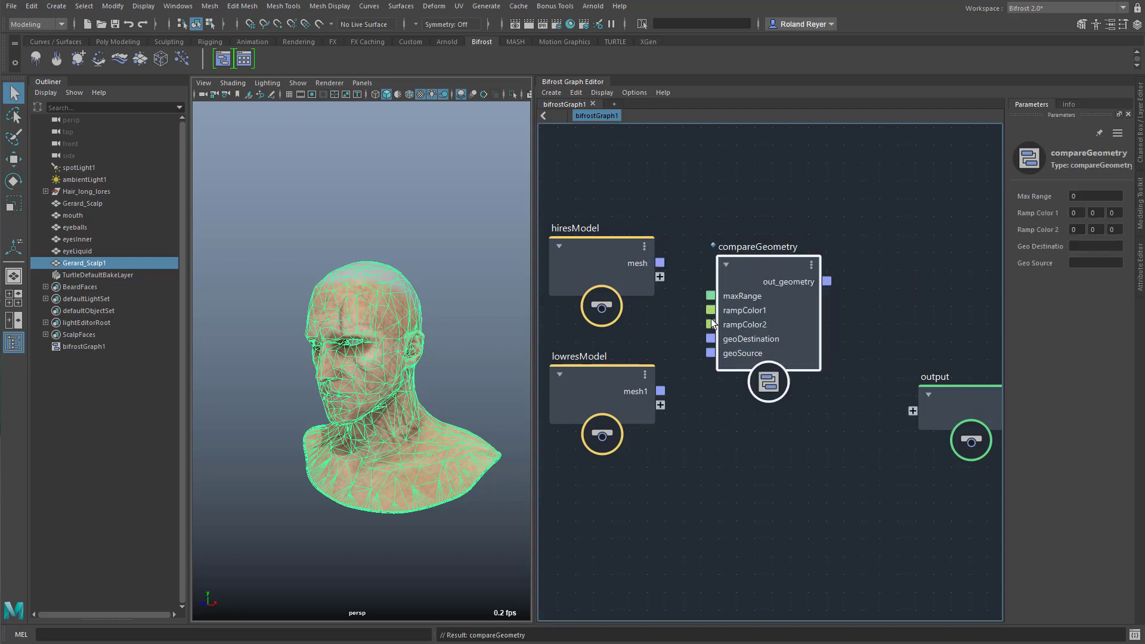
{"action": "left_click_drag", "start_coordinate": [748, 266], "coordinate": [776, 265]}
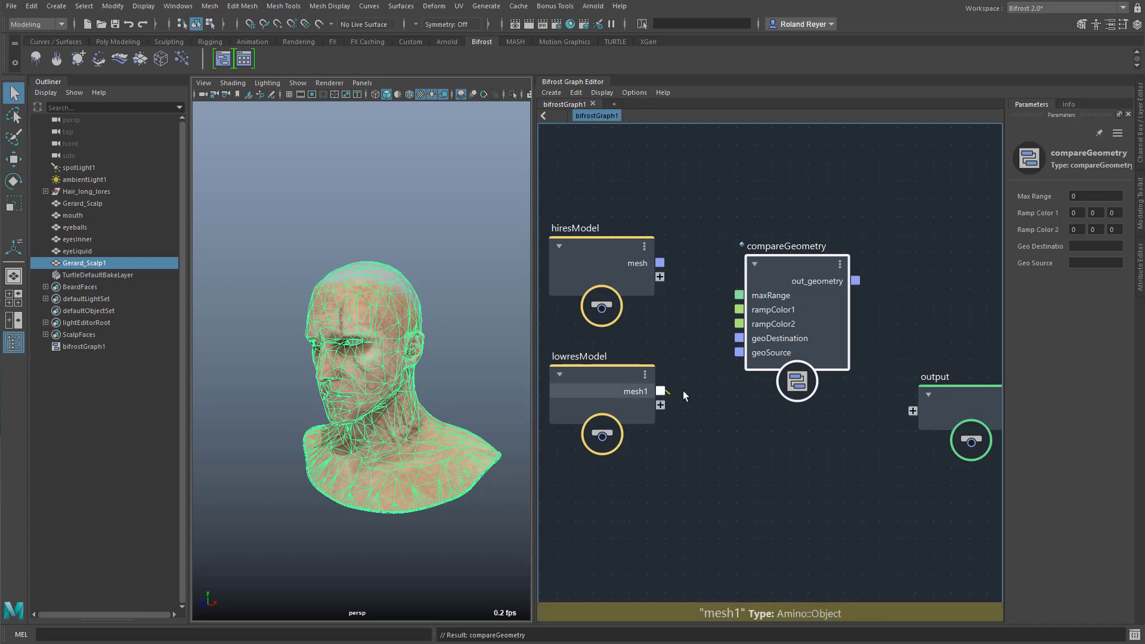
{"action": "left_click_drag", "start_coordinate": [717, 366], "coordinate": [735, 352]}
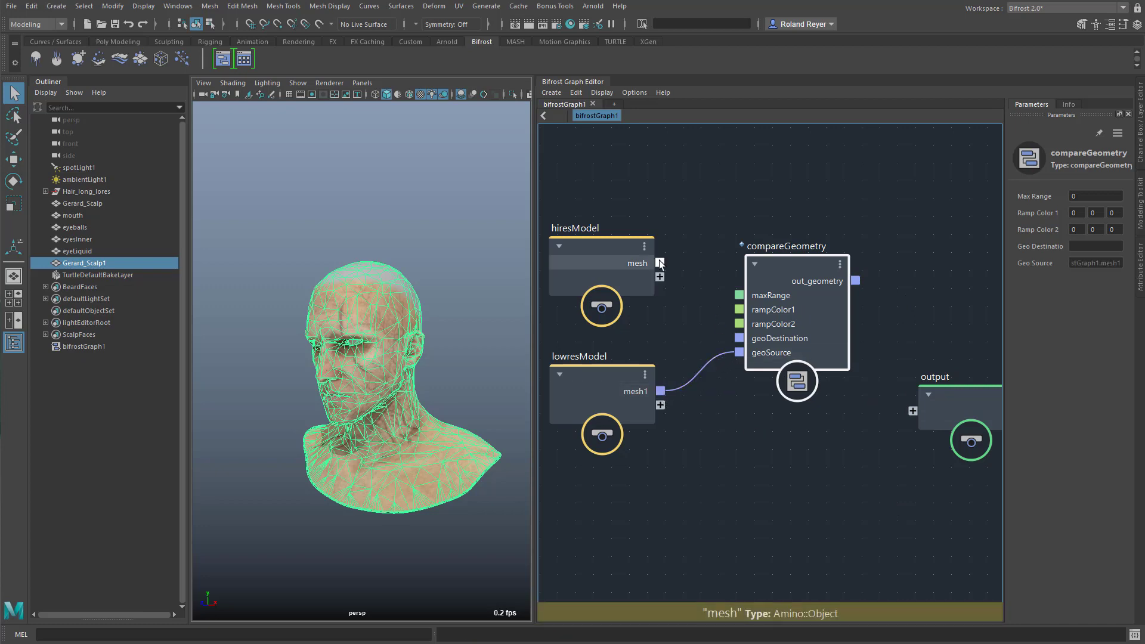
{"action": "left_click_drag", "start_coordinate": [710, 322], "coordinate": [739, 338]}
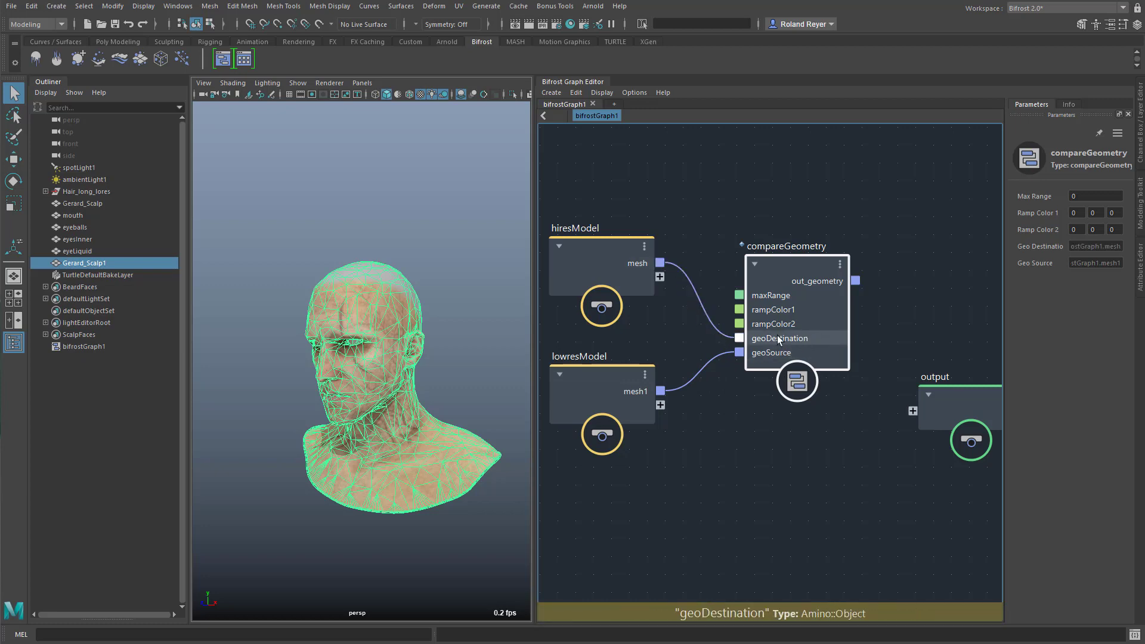
{"action": "mouse_move", "coordinate": [598, 250]}
{"action": "left_mouse_down"}
{"action": "mouse_move", "coordinate": [610, 240]}
{"action": "mouse_move", "coordinate": [603, 252]}
{"action": "left_mouse_up"}
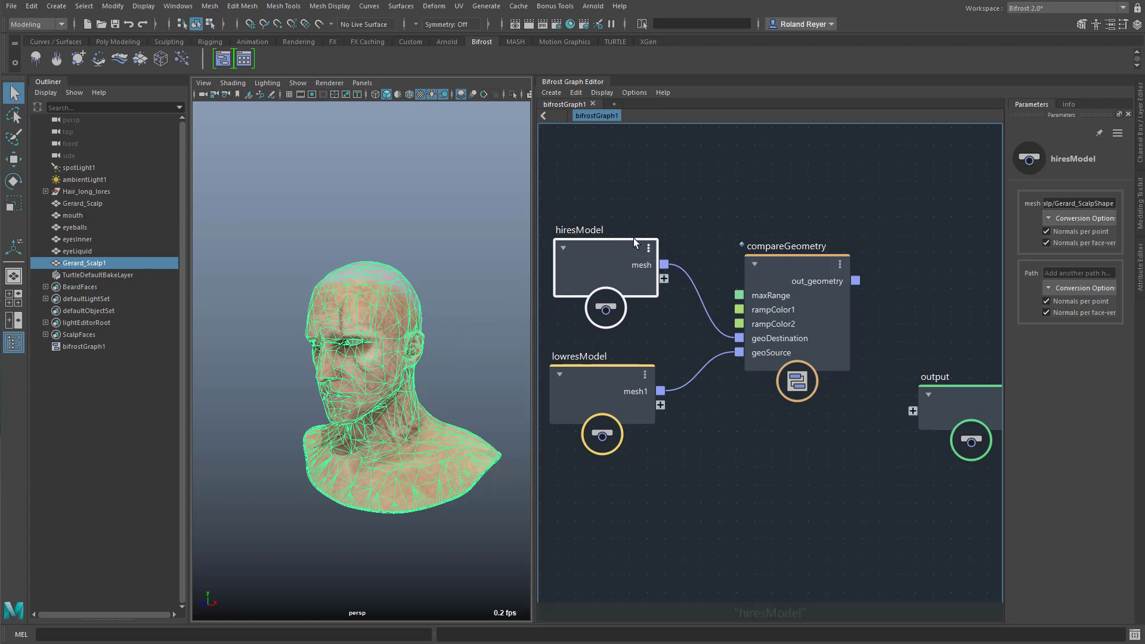
{"action": "mouse_move", "coordinate": [581, 253]}
{"action": "left_mouse_down"}
{"action": "mouse_move", "coordinate": [572, 260]}
{"action": "mouse_move", "coordinate": [582, 256]}
{"action": "left_mouse_up"}
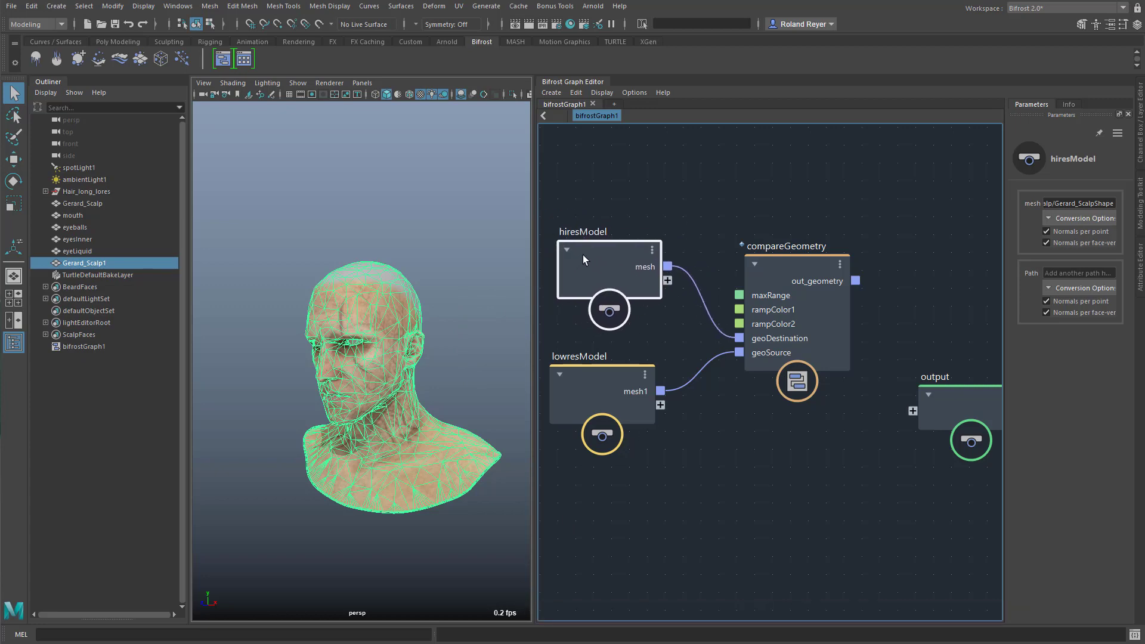
{"action": "left_click", "coordinate": [601, 377]}
{"action": "left_click_drag", "start_coordinate": [601, 377], "coordinate": [603, 374]}
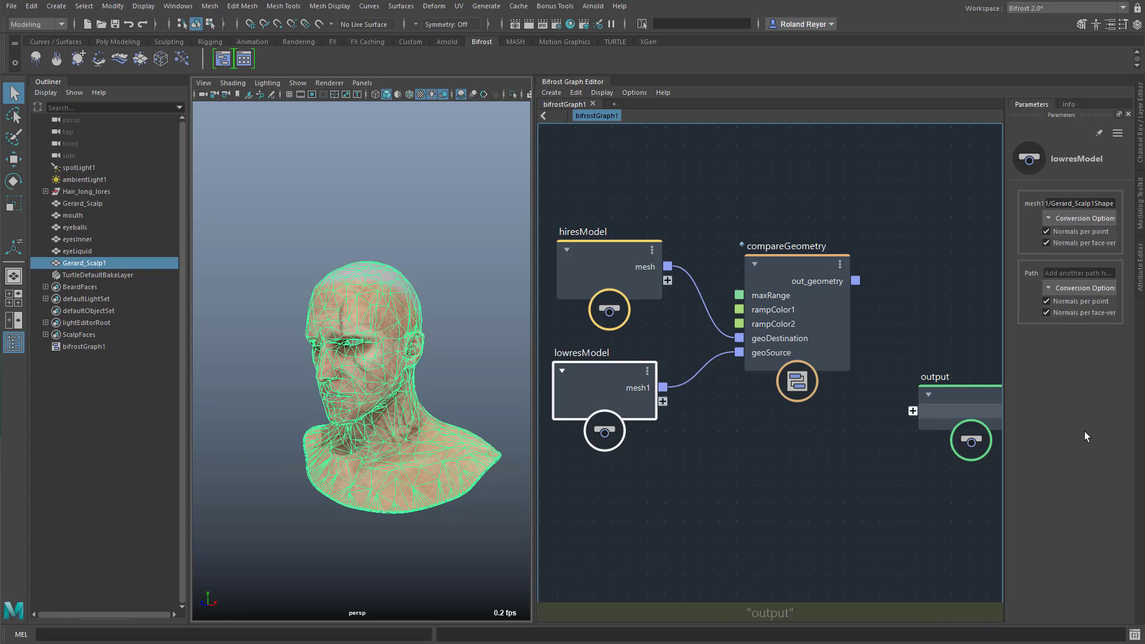
Set compareGeometry Max Range 1, Ramp Color 1 to 0 1 0, Ramp Color 2 to 1 0 0, and connect out_geometry to output
{"action": "left_click", "coordinate": [785, 266]}
{"action": "left_click", "coordinate": [1079, 196]}
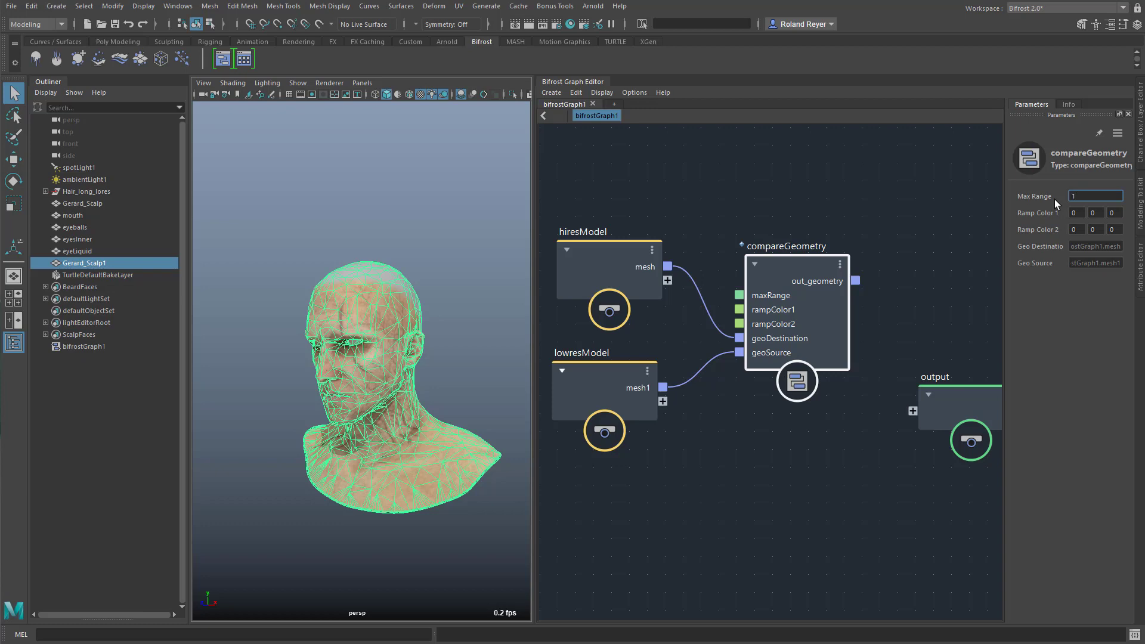
{"action": "left_click", "coordinate": [1095, 212]}
{"action": "left_click", "coordinate": [1078, 230]}
{"action": "type", "text": "1"}
{"action": "key", "text": "Return"}
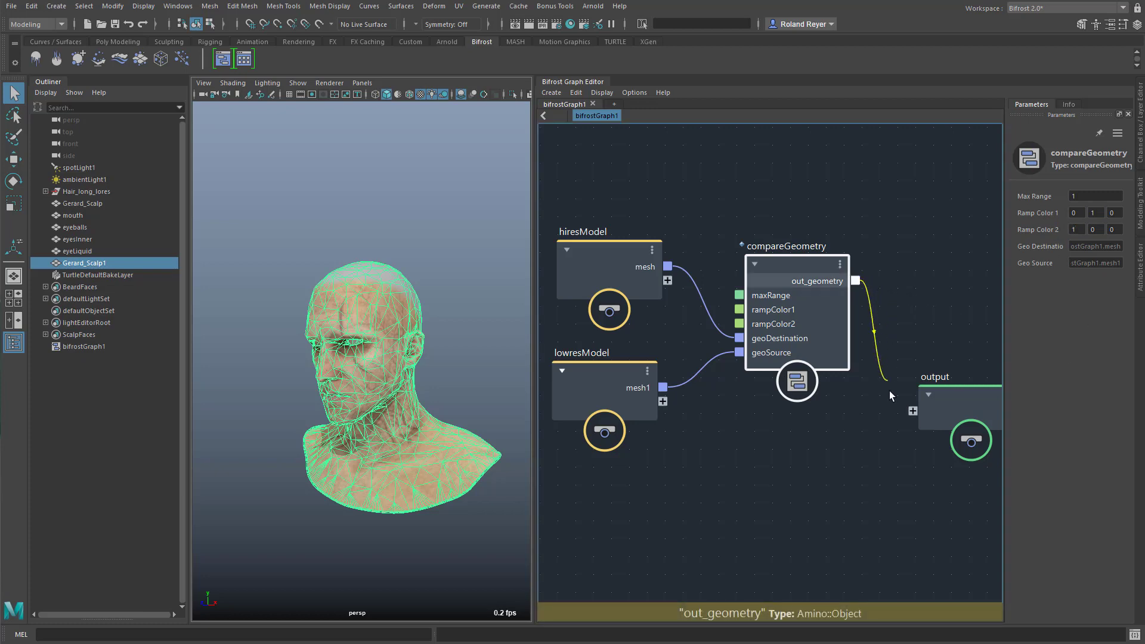
{"action": "left_click_drag", "start_coordinate": [890, 392], "coordinate": [892, 396]}
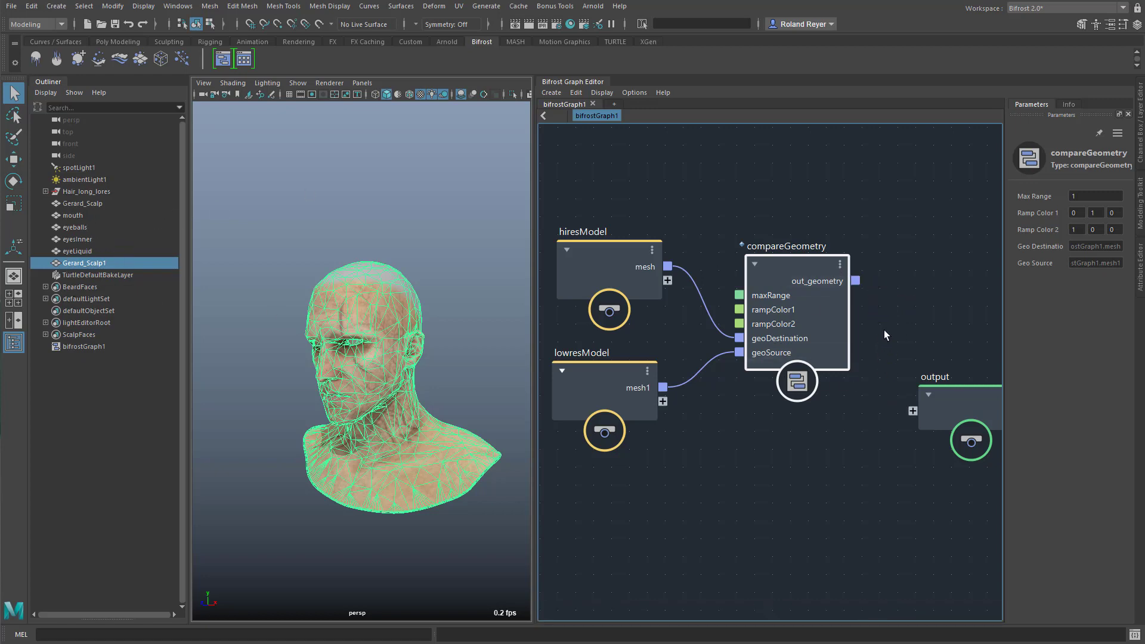
{"action": "left_click_drag", "start_coordinate": [857, 281], "coordinate": [913, 416]}
Move the bif1 result mesh to the left of the textured head
{"action": "left_click", "coordinate": [68, 275]}
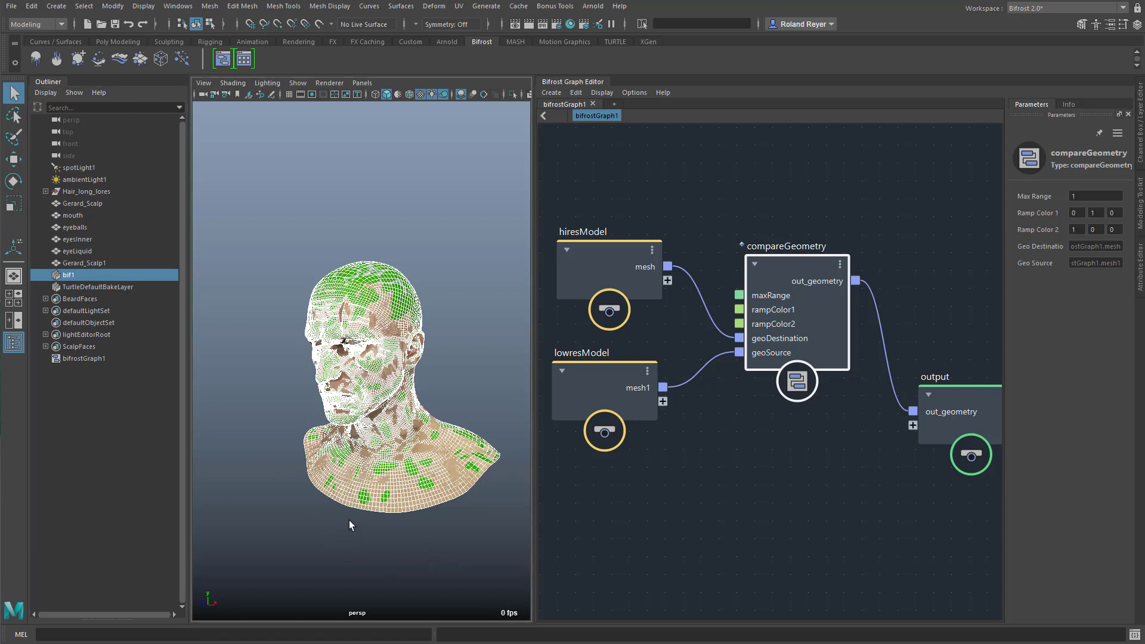
{"action": "key", "text": "w"}
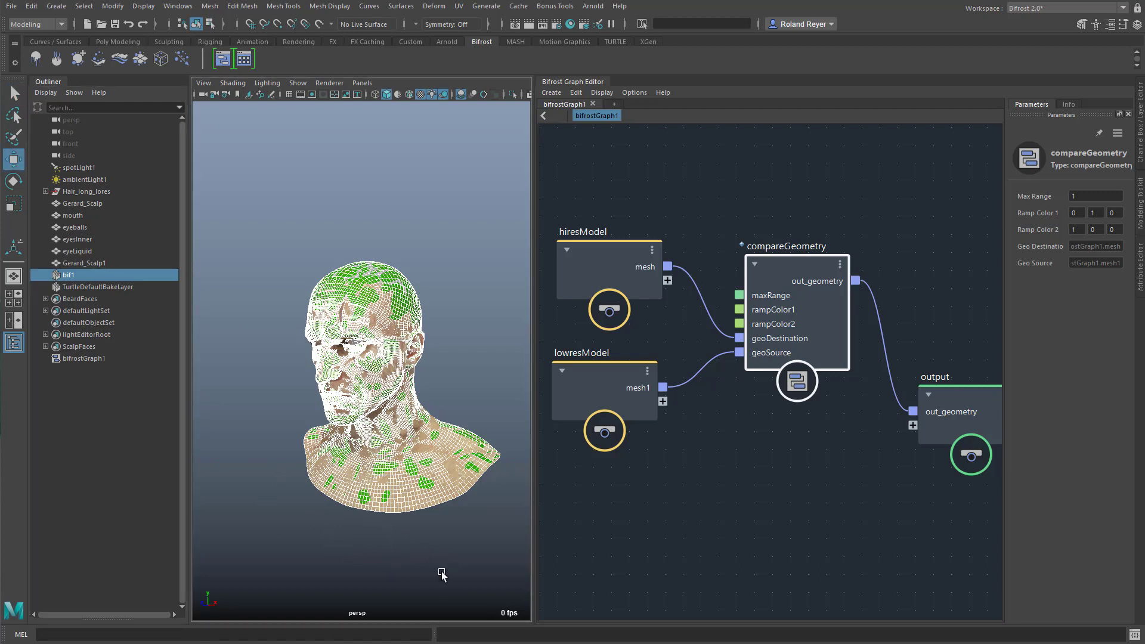
{"action": "middle_click_drag", "start_coordinate": [435, 567], "coordinate": [302, 544]}
{"action": "left_click", "coordinate": [328, 550]}
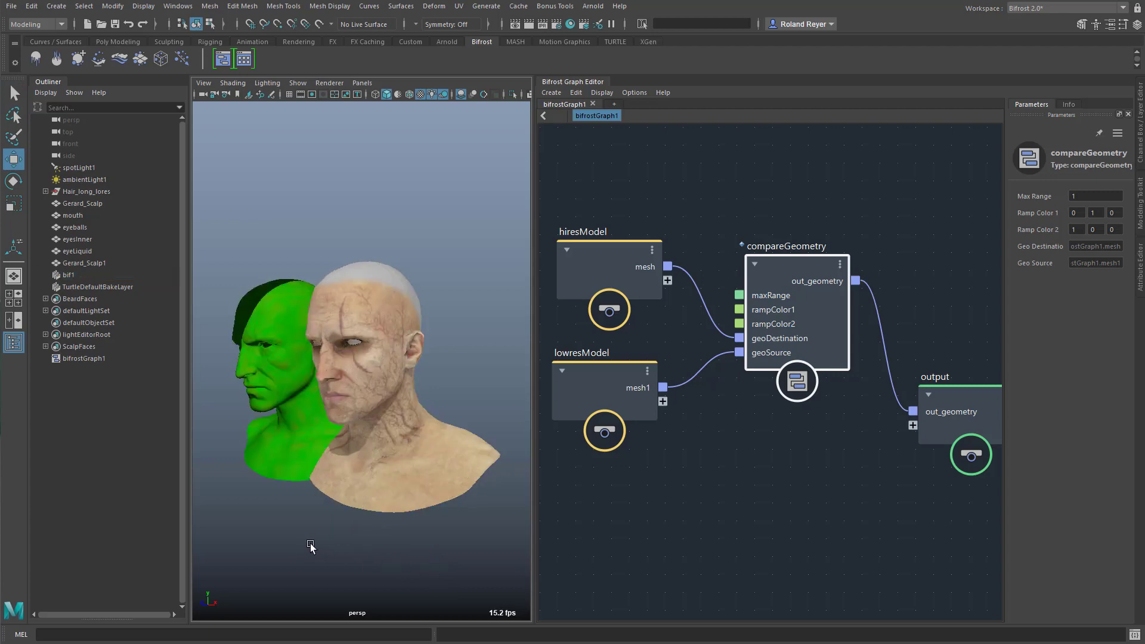
Show the viewport with textured shading and begin changing compareGeometry's Max Range to 0.1
{"action": "mouse_move", "coordinate": [302, 543]}
{"action": "left_mouse_down", "text": "alt"}
{"action": "mouse_move", "coordinate": [462, 506]}
{"action": "mouse_move", "coordinate": [384, 512]}
{"action": "mouse_move", "coordinate": [342, 489]}
{"action": "mouse_move", "coordinate": [385, 466]}
{"action": "left_mouse_up", "text": "alt"}
{"action": "key", "text": "6"}
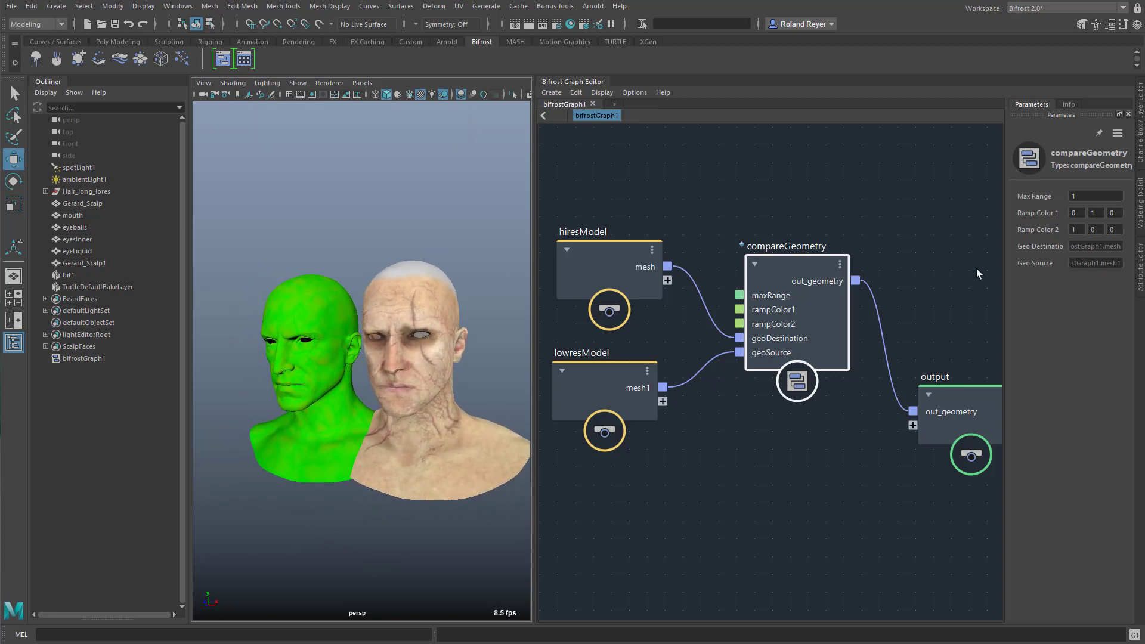
{"action": "double_click", "coordinate": [1104, 212]}
{"action": "left_click", "coordinate": [1070, 197]}
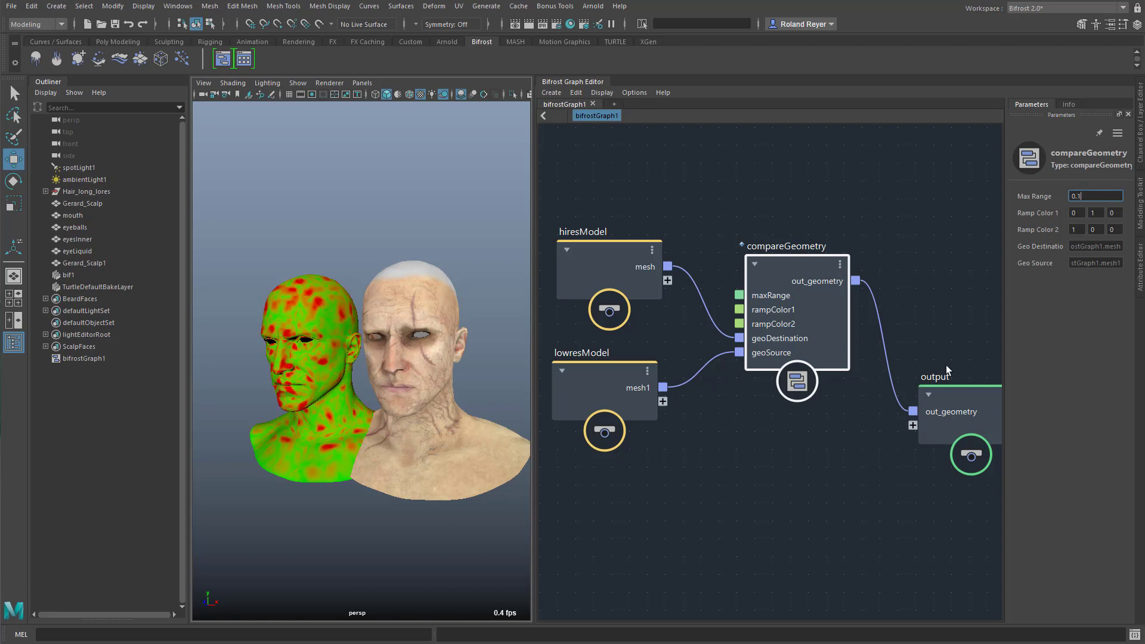
Orbit around both heads to inspect the red deviation patches at Max Range 0.1
{"action": "left_click_drag", "start_coordinate": [361, 496], "coordinate": [427, 420], "text": "alt"}
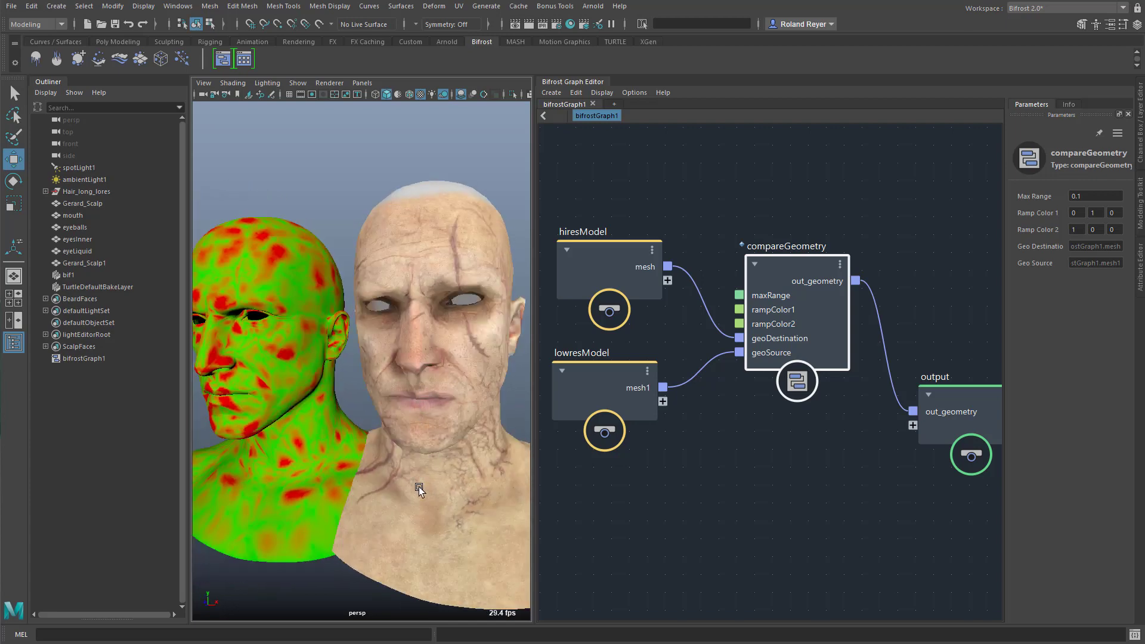
{"action": "left_click_drag", "start_coordinate": [413, 503], "coordinate": [284, 360], "text": "alt"}
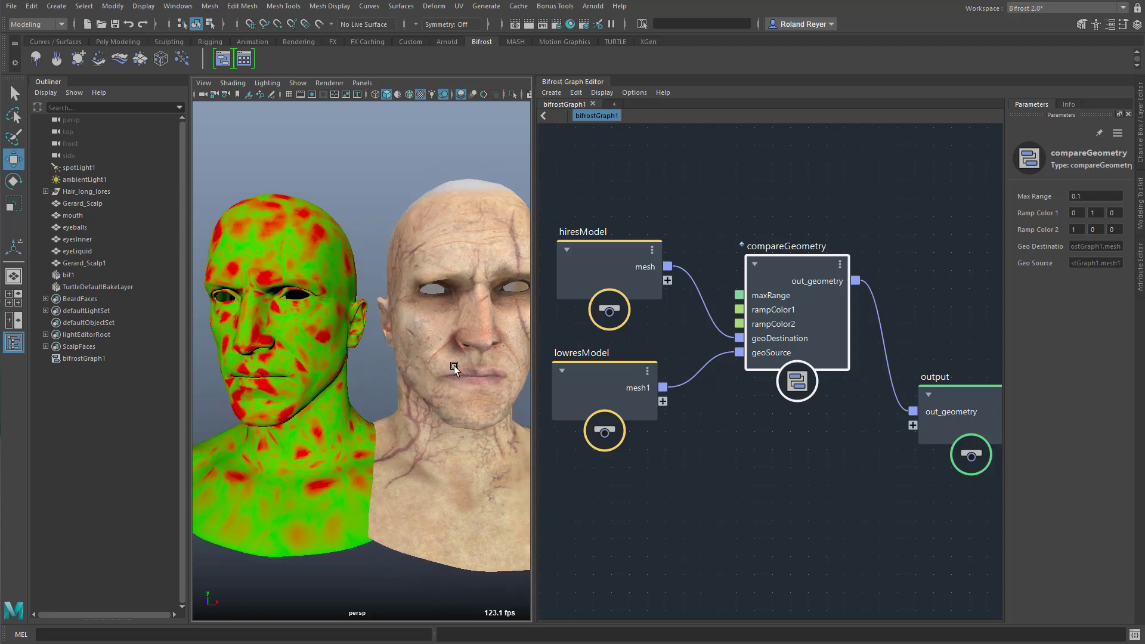
Collapse the graph editor and select the textured Gerard_Scalp1 head from a frontal view
{"action": "left_click", "coordinate": [559, 82]}
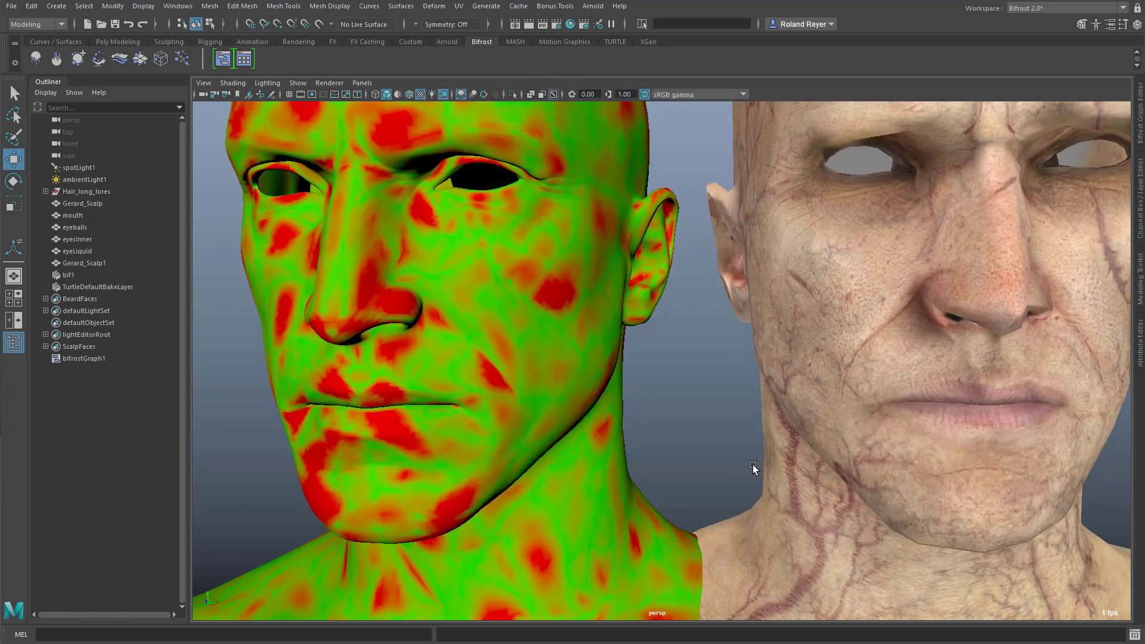
{"action": "left_click_drag", "start_coordinate": [787, 474], "coordinate": [754, 467], "text": "alt"}
{"action": "left_click", "coordinate": [851, 422]}
{"action": "left_click_drag", "start_coordinate": [855, 454], "coordinate": [856, 413], "text": "alt"}
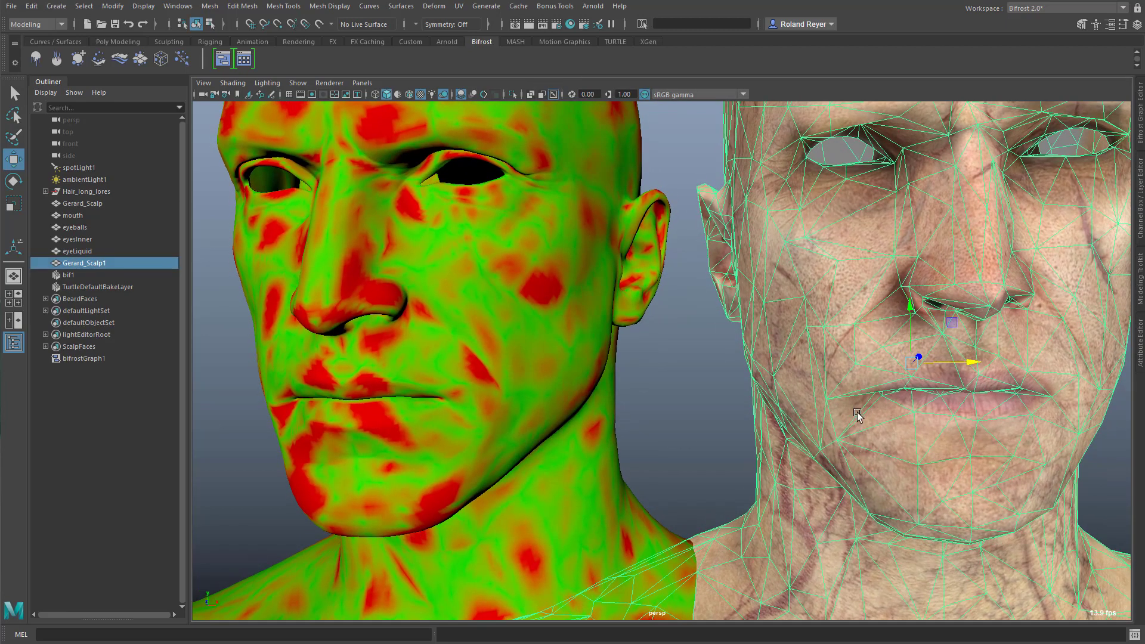
{"action": "key", "text": "q"}
{"action": "left_click_drag", "start_coordinate": [861, 455], "coordinate": [339, 475], "text": "alt"}
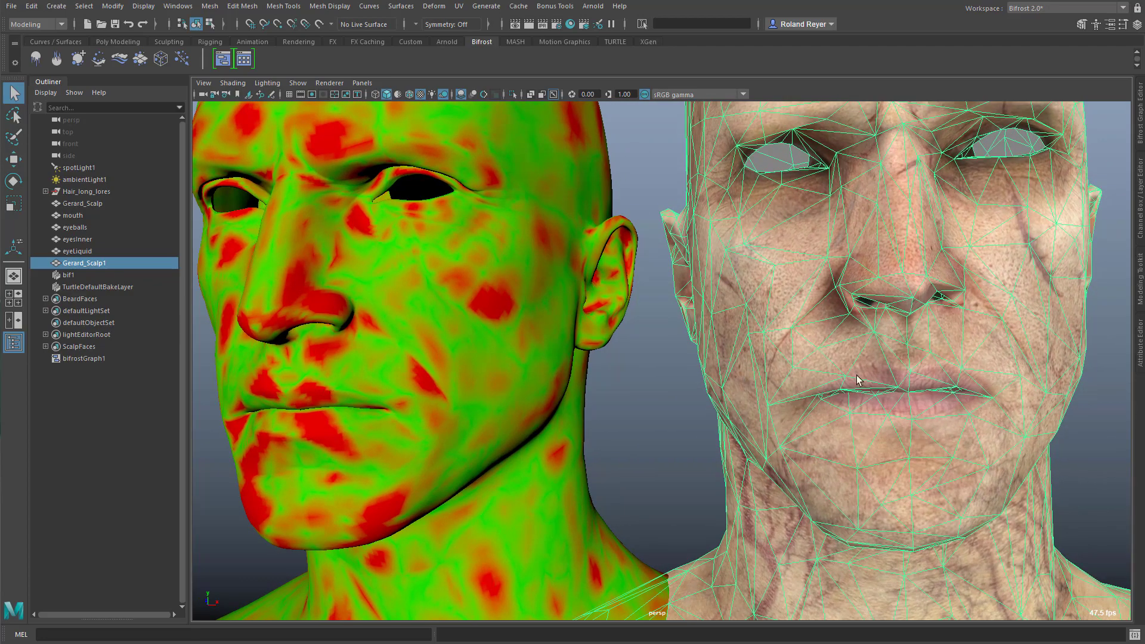
{"action": "mouse_move", "coordinate": [905, 389]}
{"action": "left_mouse_down", "text": "alt"}
{"action": "mouse_move", "coordinate": [856, 409]}
{"action": "mouse_move", "coordinate": [893, 383]}
{"action": "left_mouse_up", "text": "alt"}
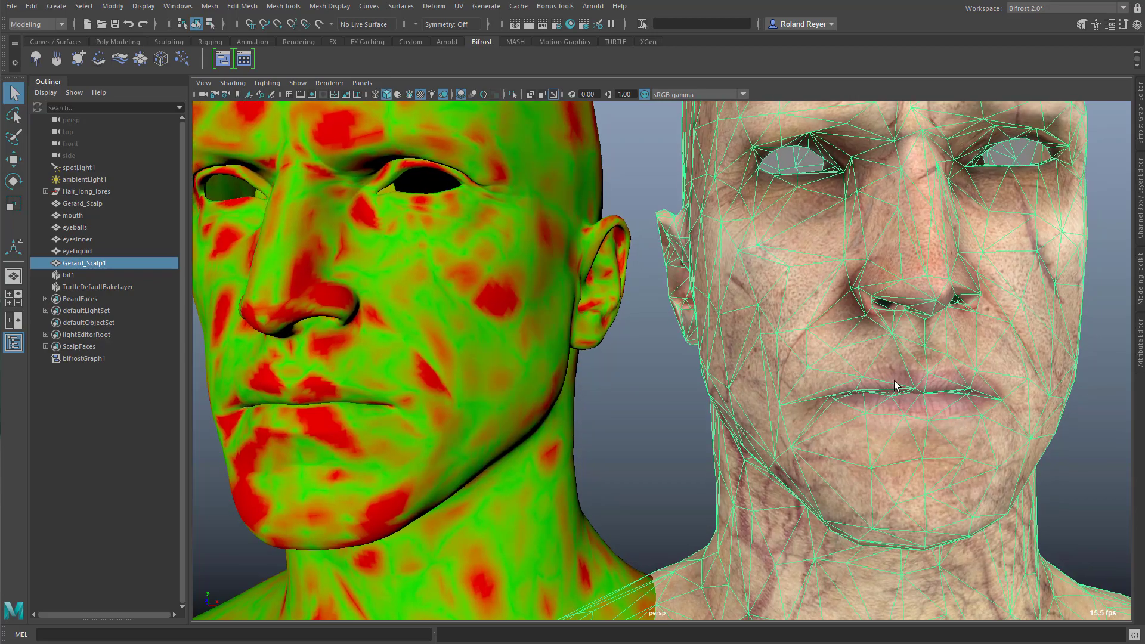
Select a triangle face by the lips, frame and inspect it, then zoom back out
{"action": "key", "text": "F11"}
{"action": "left_click", "coordinate": [894, 372]}
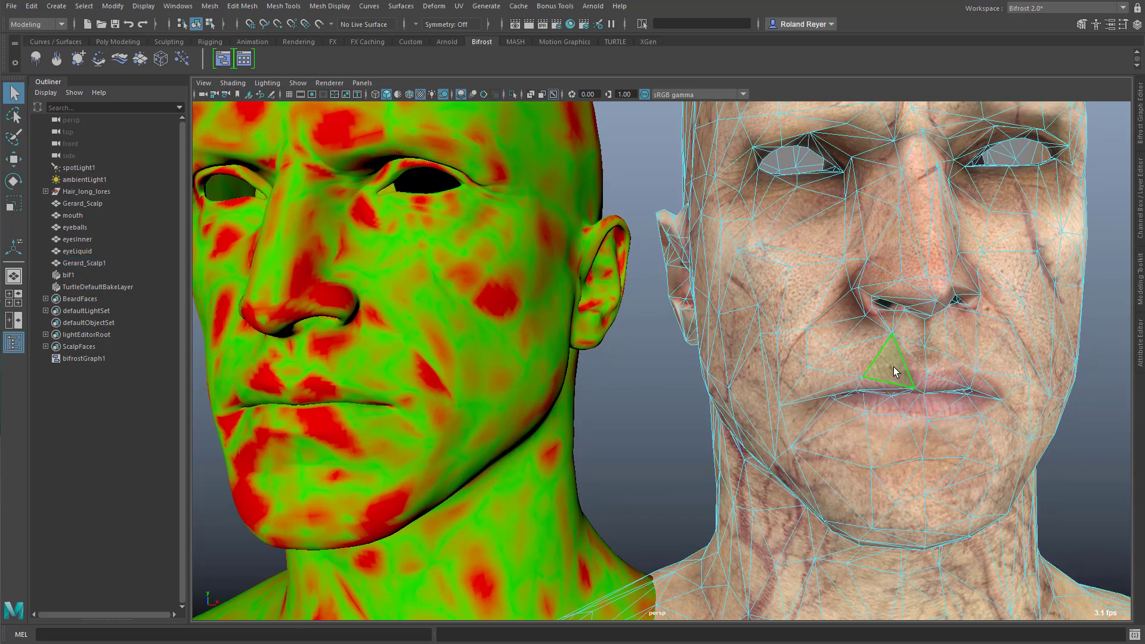
{"action": "key", "text": "f"}
{"action": "right_click_drag", "start_coordinate": [933, 447], "coordinate": [749, 455], "text": "alt"}
{"action": "left_click_drag", "start_coordinate": [749, 455], "coordinate": [817, 587], "text": "alt"}
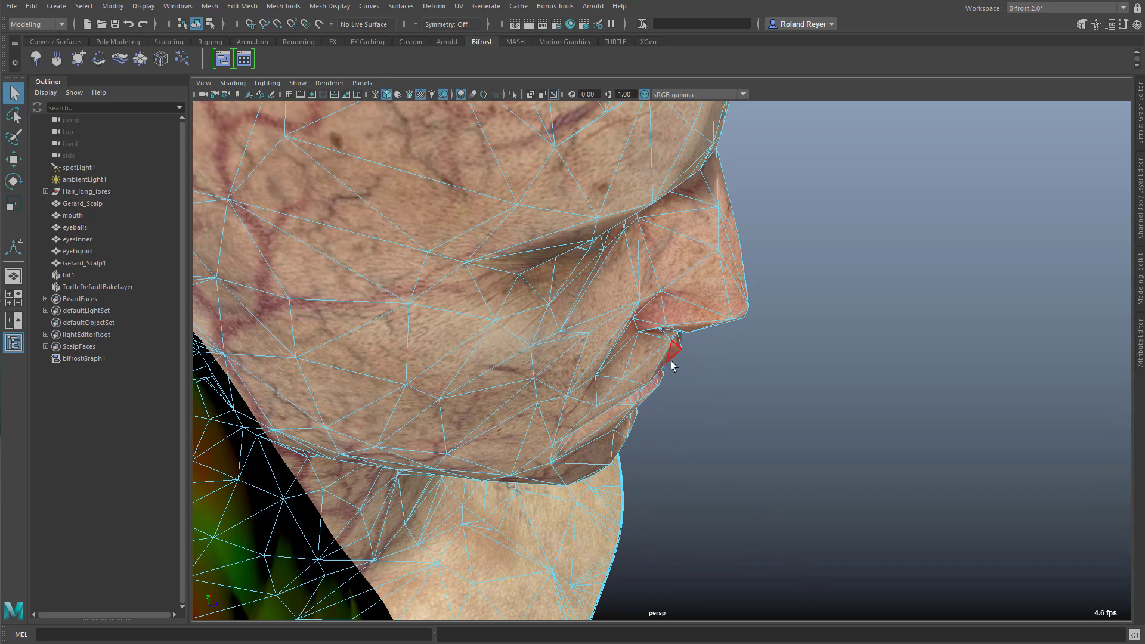
{"action": "left_click_drag", "start_coordinate": [758, 467], "coordinate": [730, 363], "text": "alt"}
{"action": "left_click_drag", "start_coordinate": [675, 485], "coordinate": [812, 341], "text": "alt"}
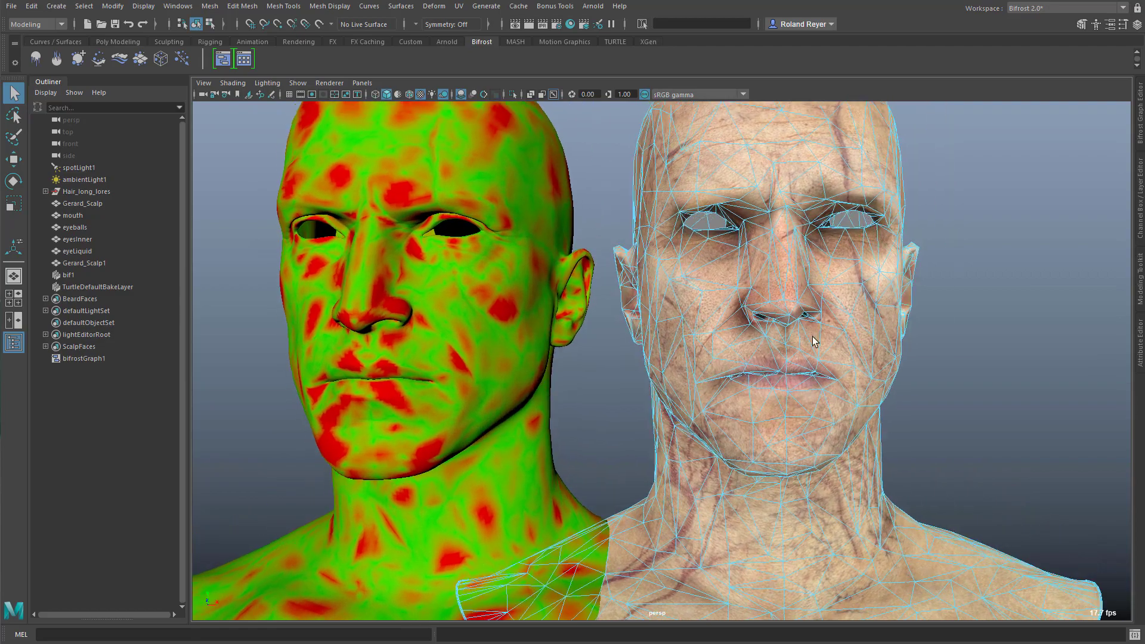
Cut a new edge with Multi-Cut through four points along the low-res head's upper lip
{"action": "left_click", "coordinate": [1140, 291]}
{"action": "key", "text": "f"}
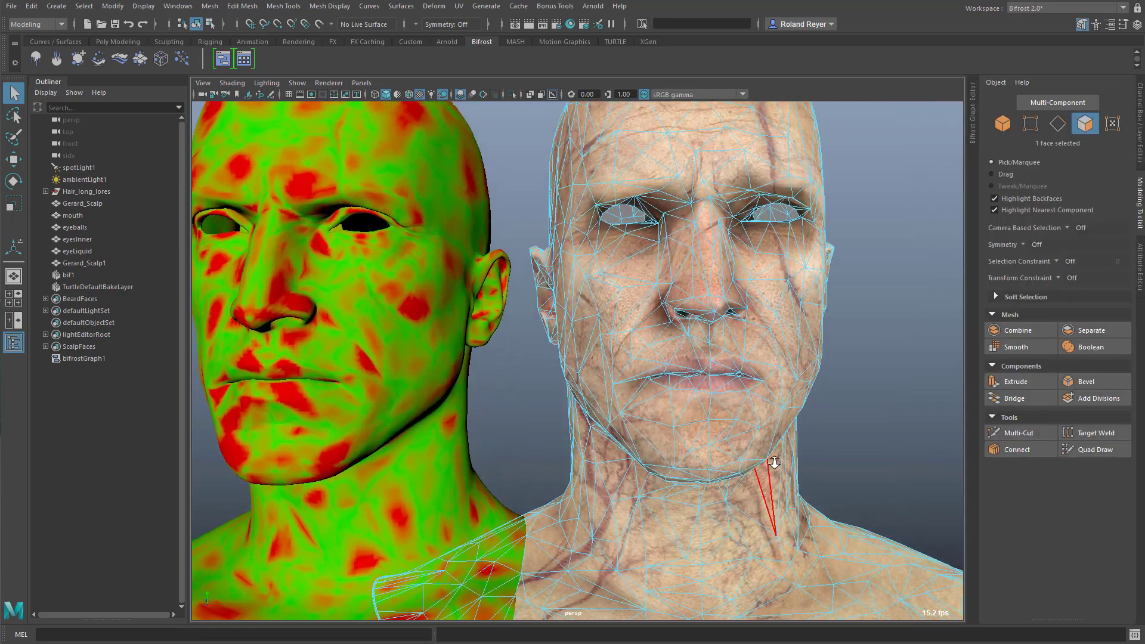
{"action": "left_click", "coordinate": [1015, 432]}
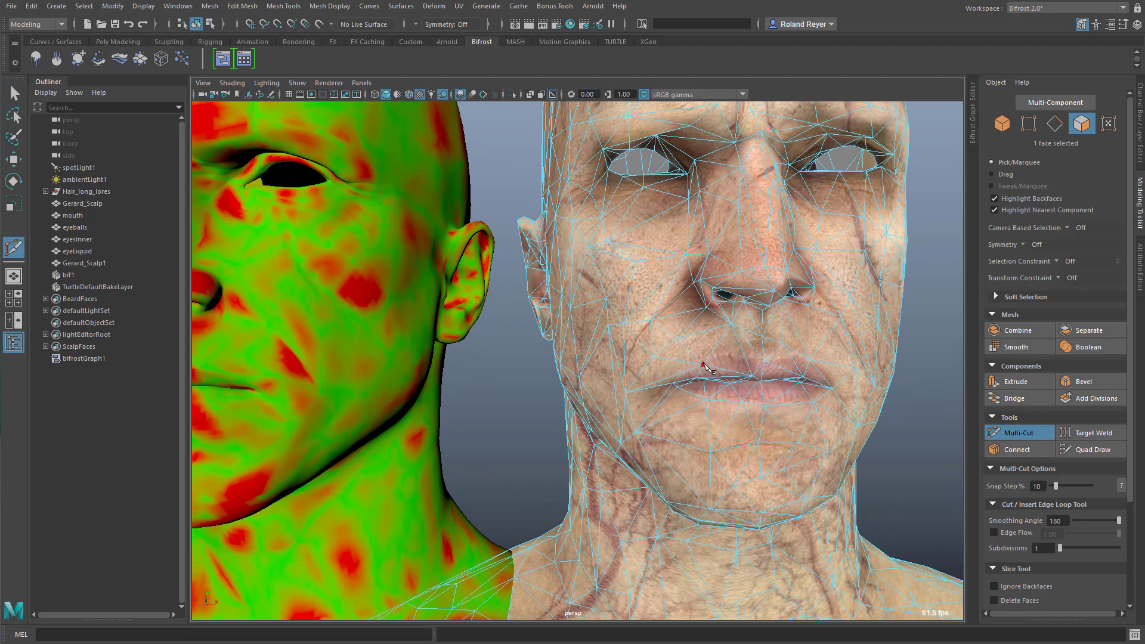
{"action": "left_click", "coordinate": [704, 365]}
{"action": "left_click", "coordinate": [746, 360]}
{"action": "left_click", "coordinate": [765, 360]}
{"action": "left_click", "coordinate": [799, 362]}
{"action": "left_click_drag", "start_coordinate": [793, 413], "coordinate": [781, 419], "text": "alt"}
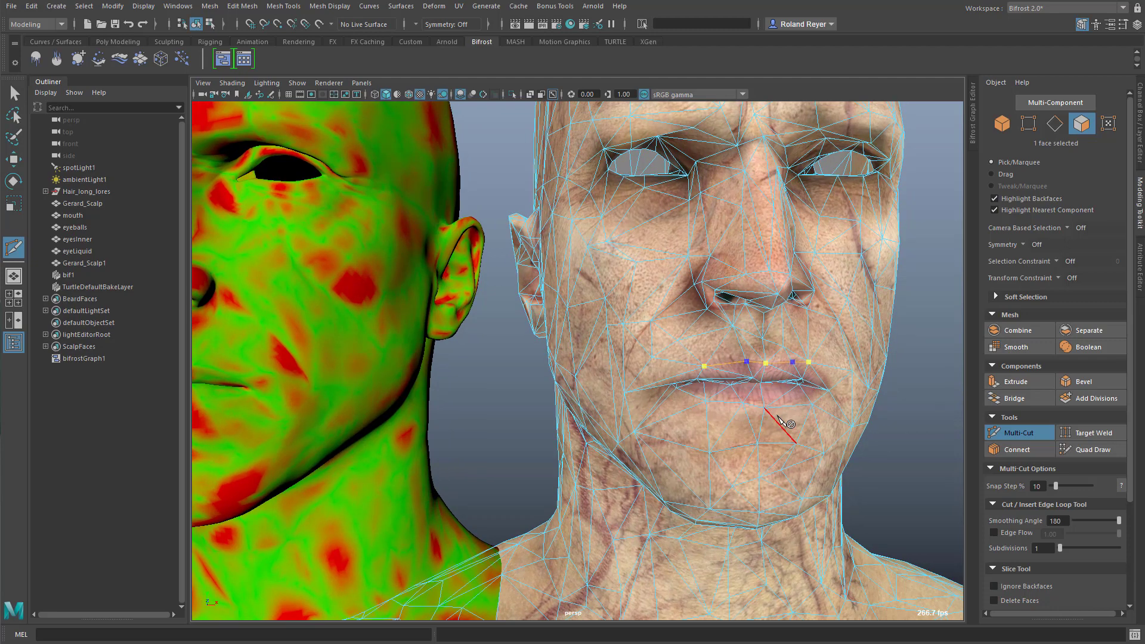
{"action": "key", "text": "Return"}
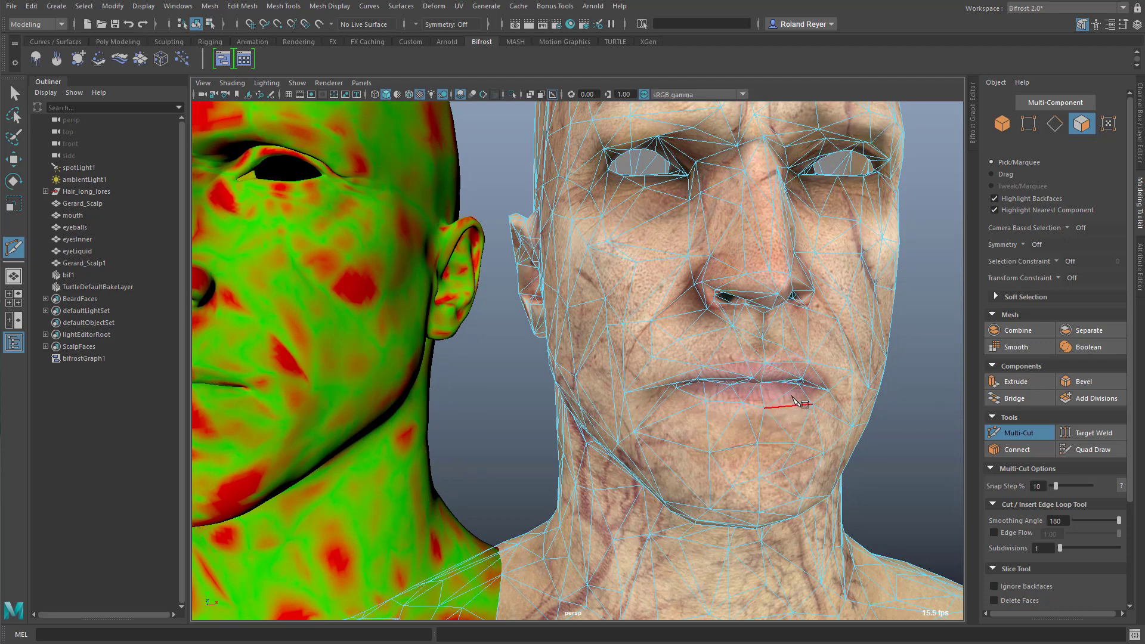
Select two vertices on the new lip edge, at the lip corner and beside it
{"action": "key", "text": "w"}
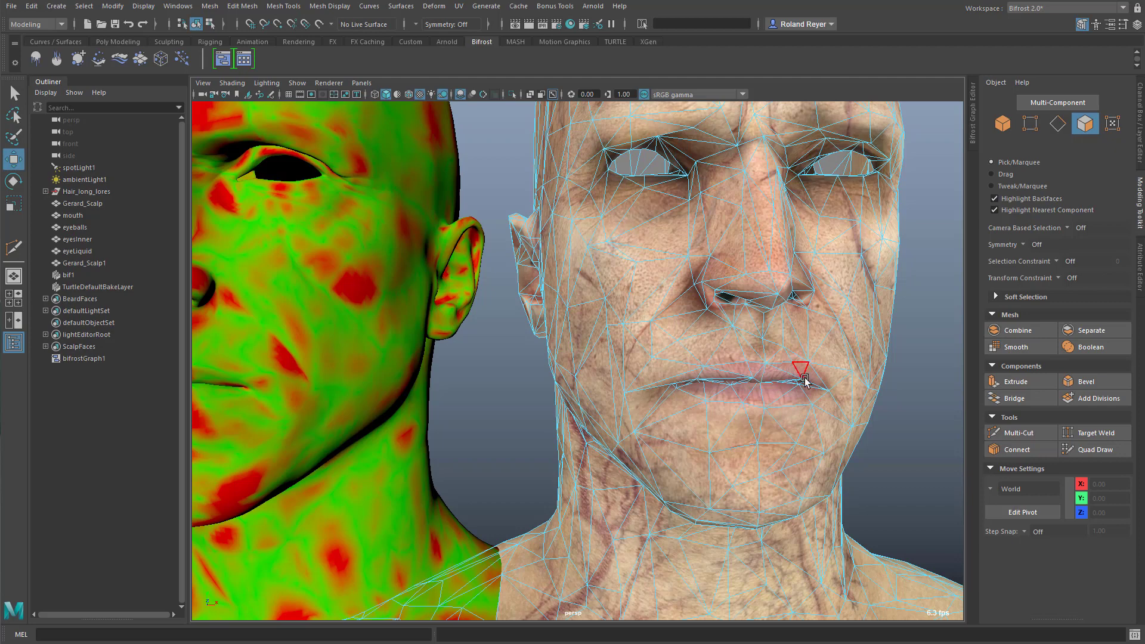
{"action": "left_click", "coordinate": [792, 362]}
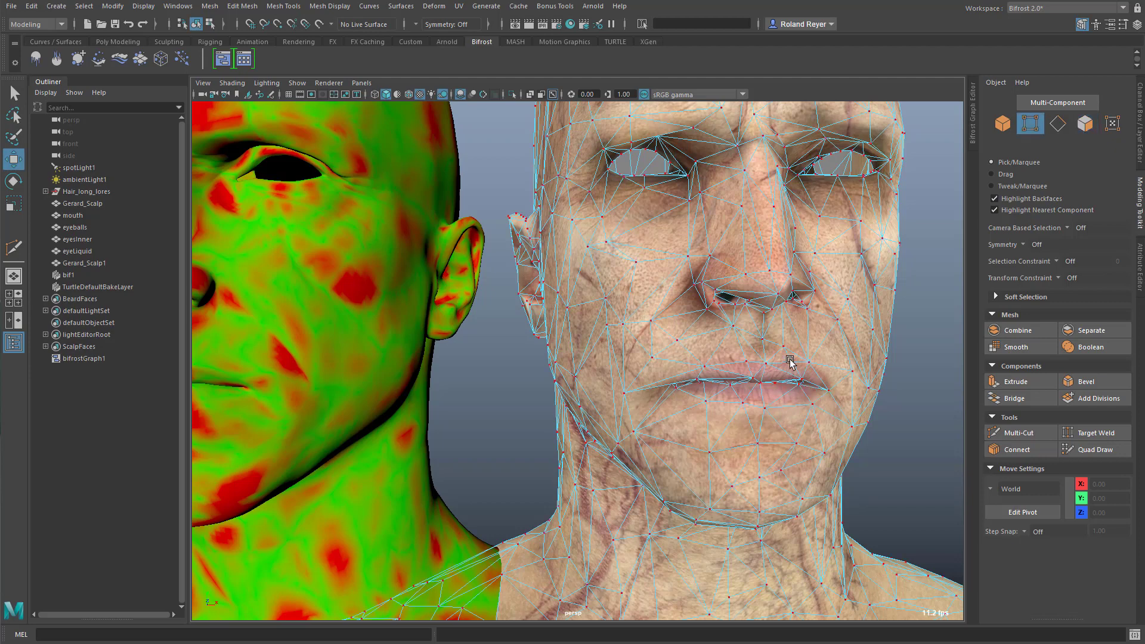
{"action": "left_click", "coordinate": [745, 361], "text": "shift"}
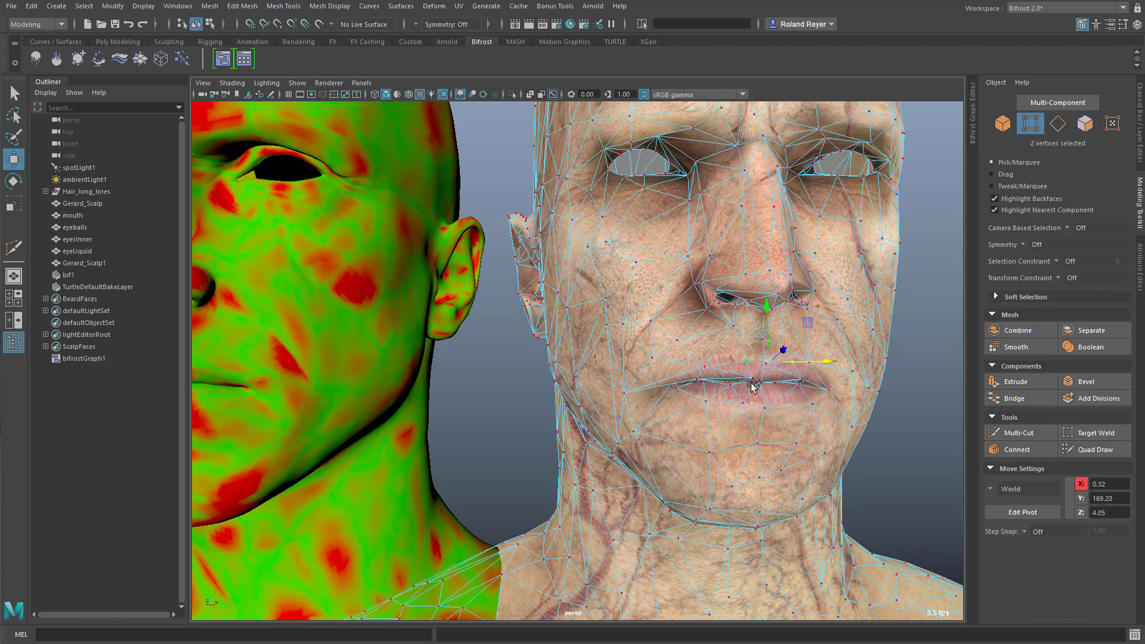
{"action": "left_click_drag", "start_coordinate": [742, 444], "coordinate": [567, 424], "text": "alt"}
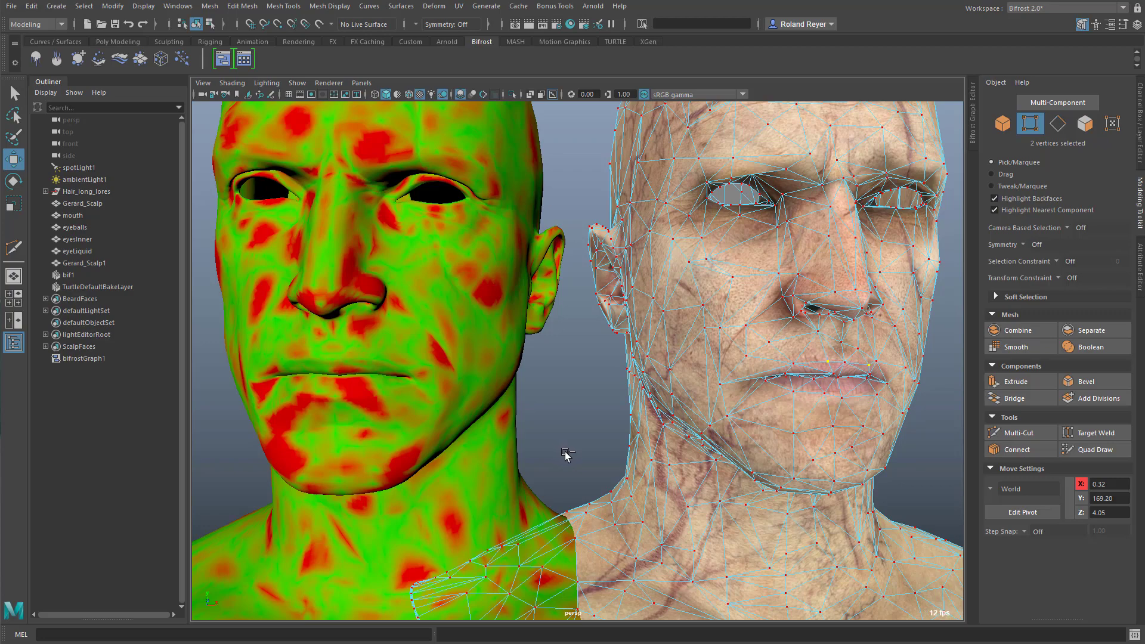
Show the move manipulator on the vertices and turn the view out to frame both busts
{"action": "key", "text": "w"}
{"action": "left_click_drag", "start_coordinate": [639, 473], "coordinate": [572, 440], "text": "alt"}
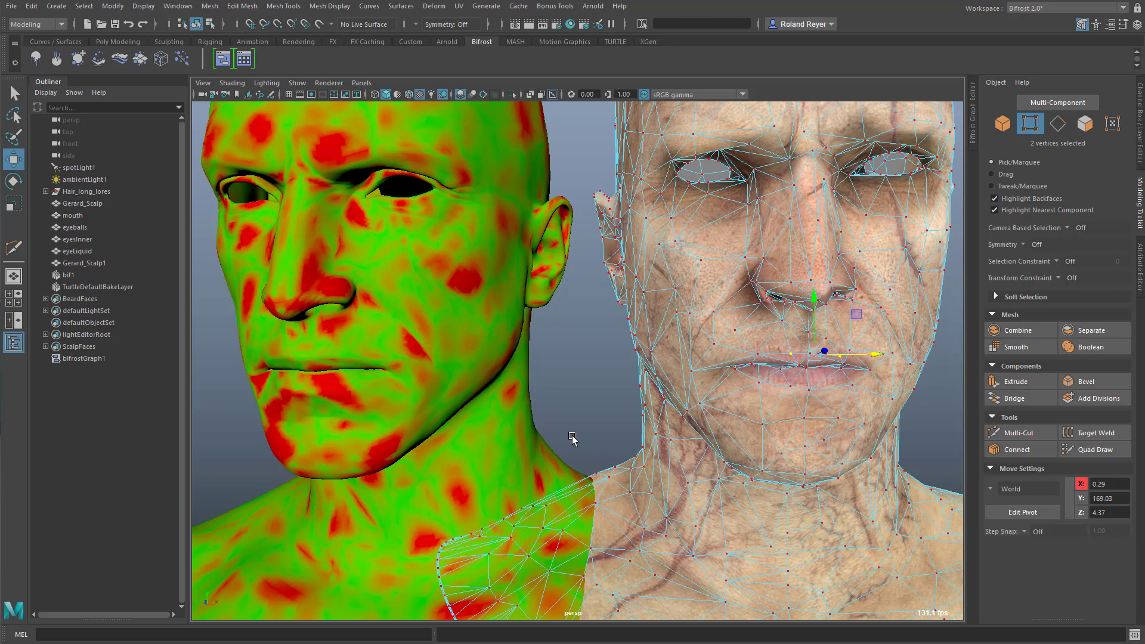
{"action": "scroll", "coordinate": [572, 440], "scroll_direction": "down", "scroll_amount": 6}
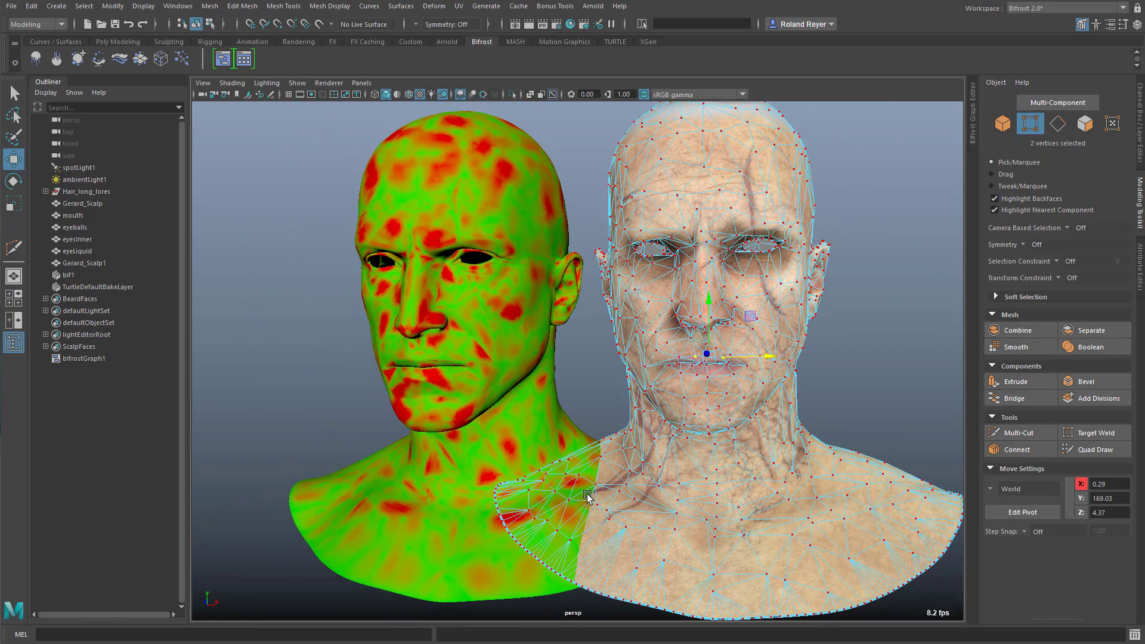
{"action": "left_click_drag", "start_coordinate": [586, 494], "coordinate": [614, 570], "text": "alt"}
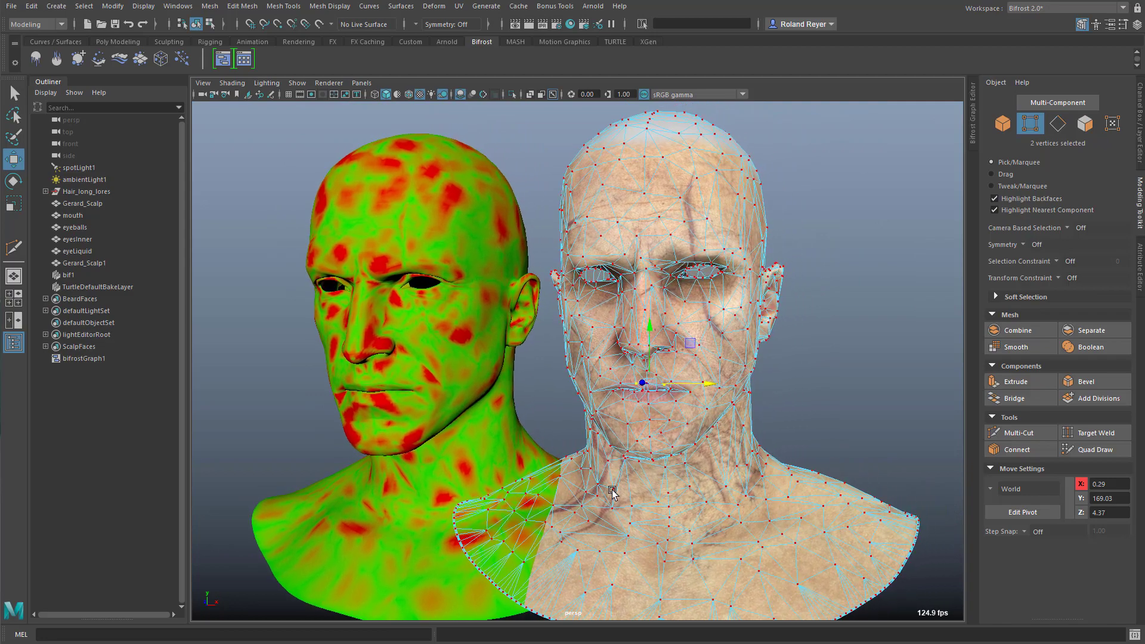
Swap the Modeling Toolkit for the Bifrost Graph Editor and enter the compareGeometry compound
{"action": "left_click", "coordinate": [1136, 206]}
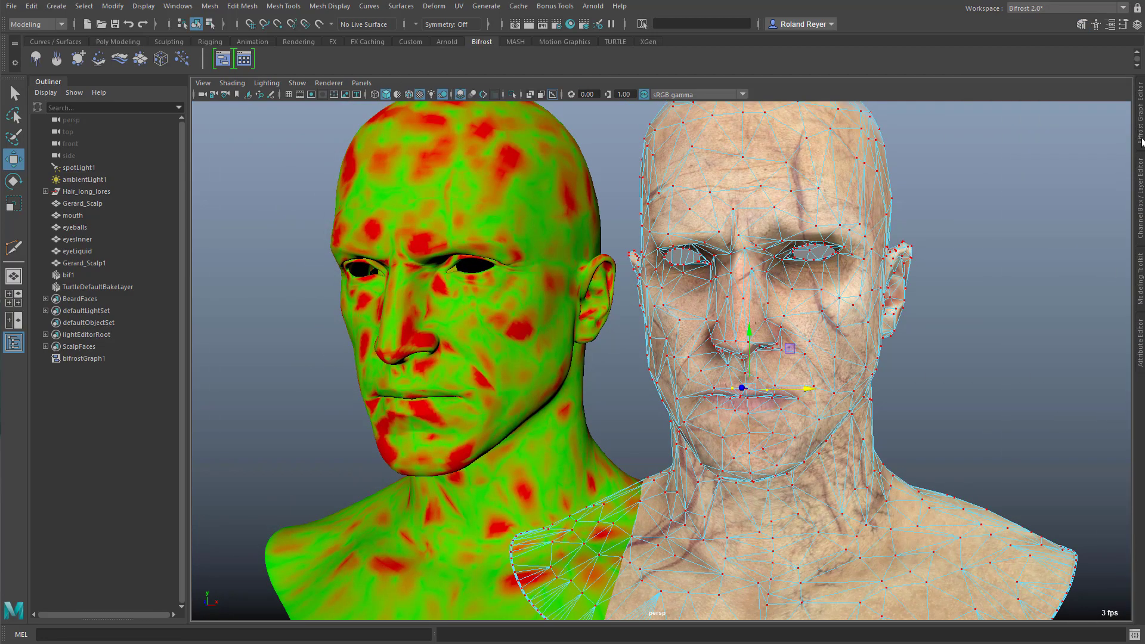
{"action": "left_click", "coordinate": [1140, 139]}
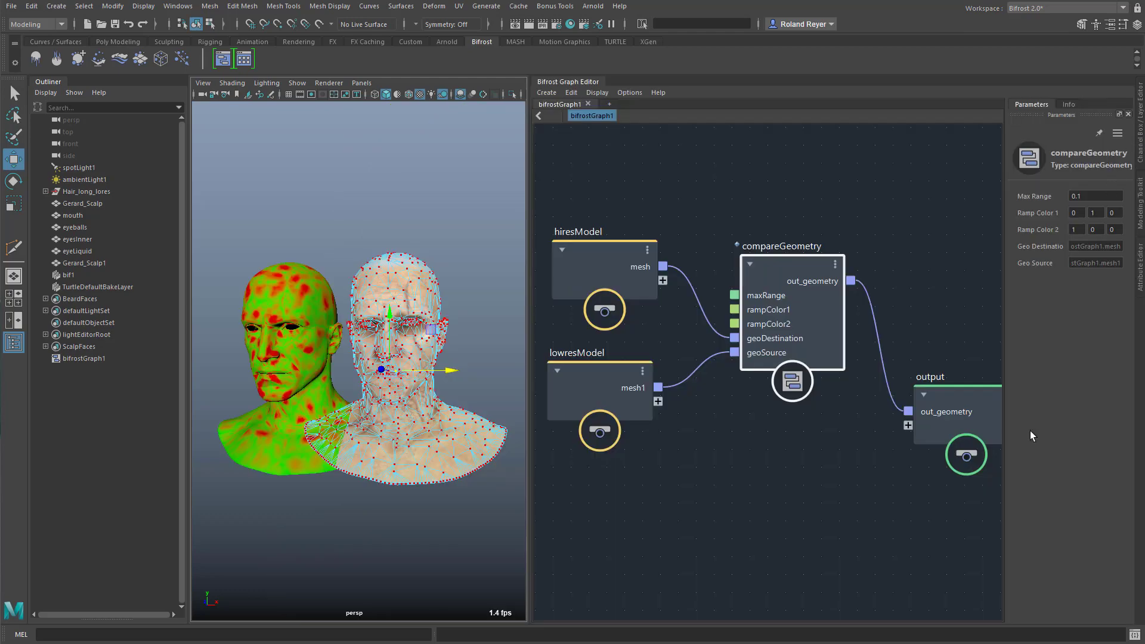
{"action": "double_click", "coordinate": [791, 268]}
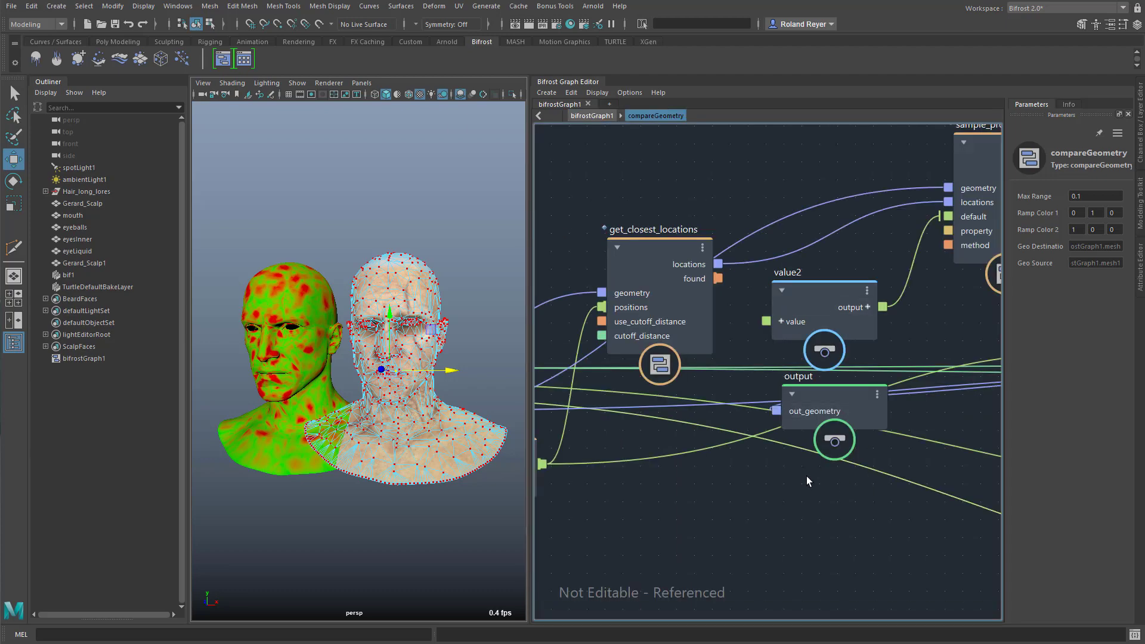
Zoom out, move the output node right and pan to centre the compound's network
{"action": "scroll", "coordinate": [806, 481], "scroll_direction": "down", "scroll_amount": 6}
{"action": "left_click", "coordinate": [812, 454]}
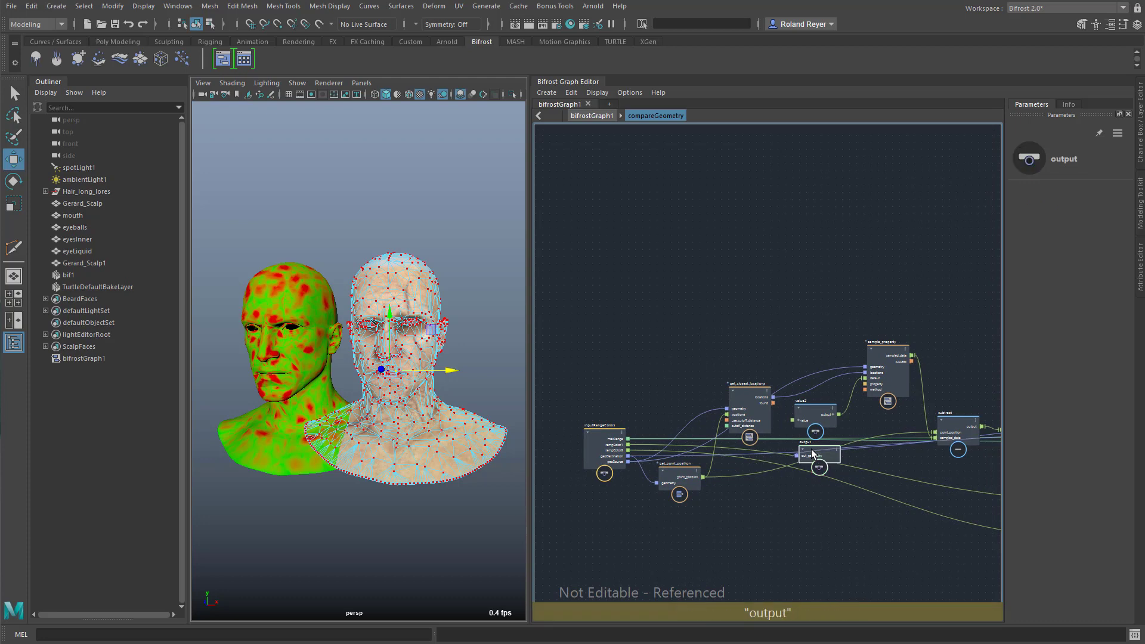
{"action": "scroll", "coordinate": [813, 539], "scroll_direction": "down", "scroll_amount": 4}
{"action": "middle_click_drag", "start_coordinate": [864, 537], "coordinate": [679, 480]}
{"action": "left_click_drag", "start_coordinate": [647, 451], "coordinate": [969, 425]}
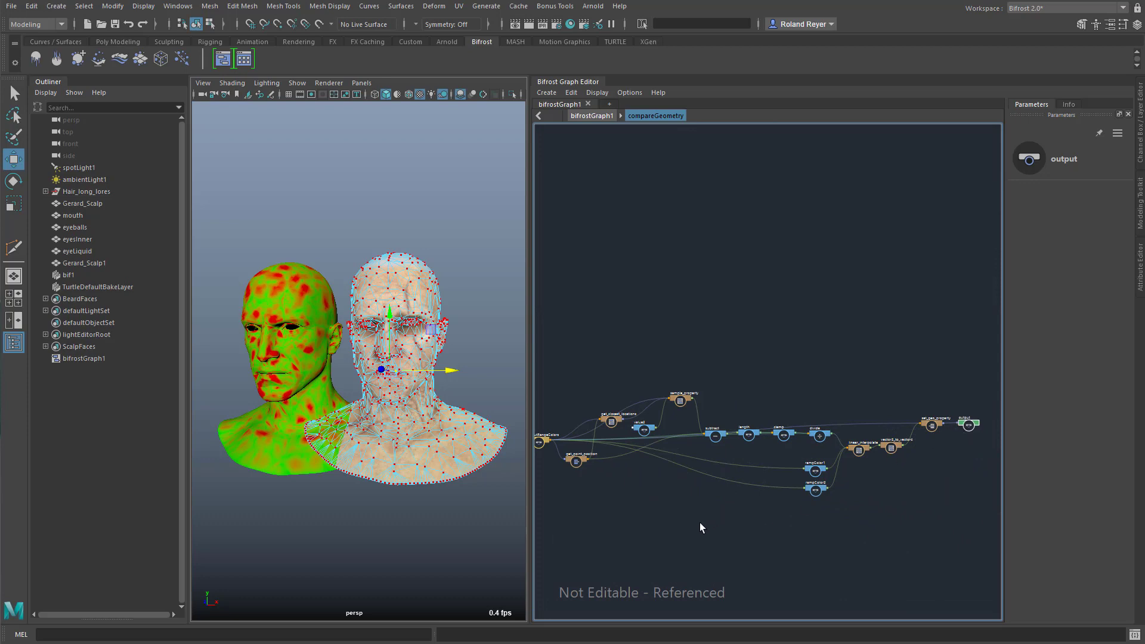
{"action": "middle_click_drag", "start_coordinate": [678, 526], "coordinate": [690, 499]}
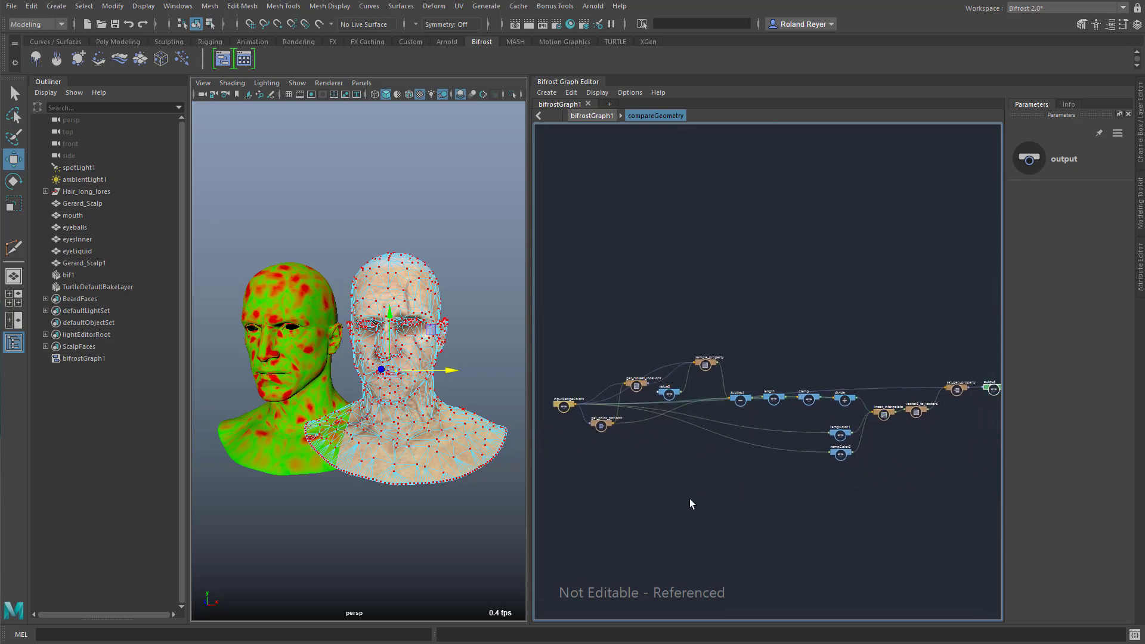
Frame all graph nodes, select the dense inner sphere, then the faceted shell, then deselect
{"action": "key", "text": "a"}
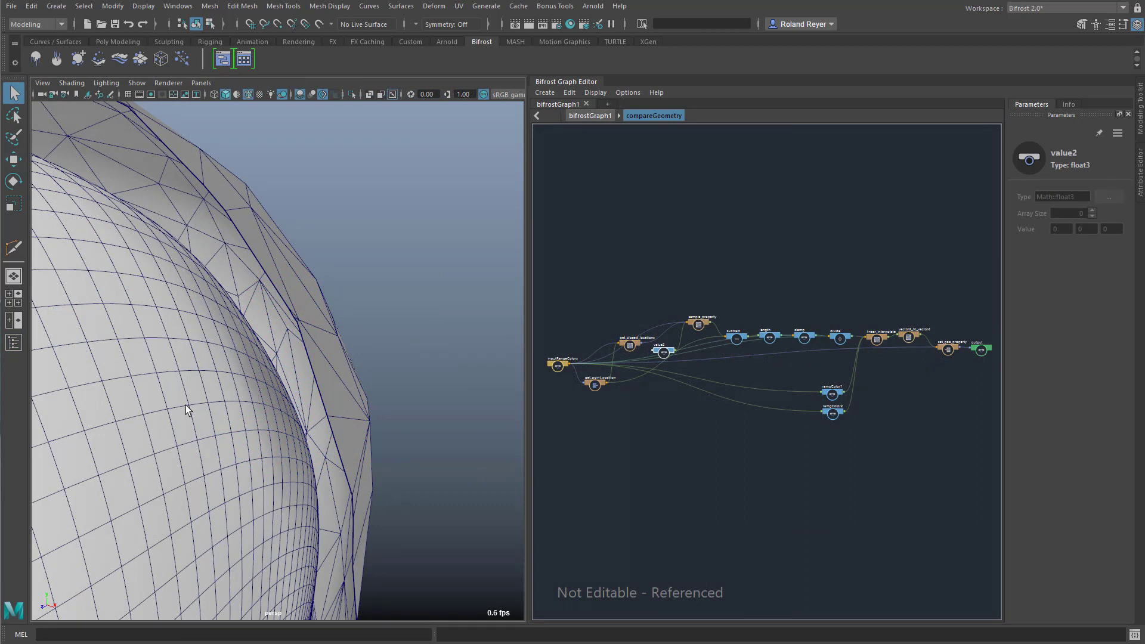
{"action": "left_click", "coordinate": [259, 401]}
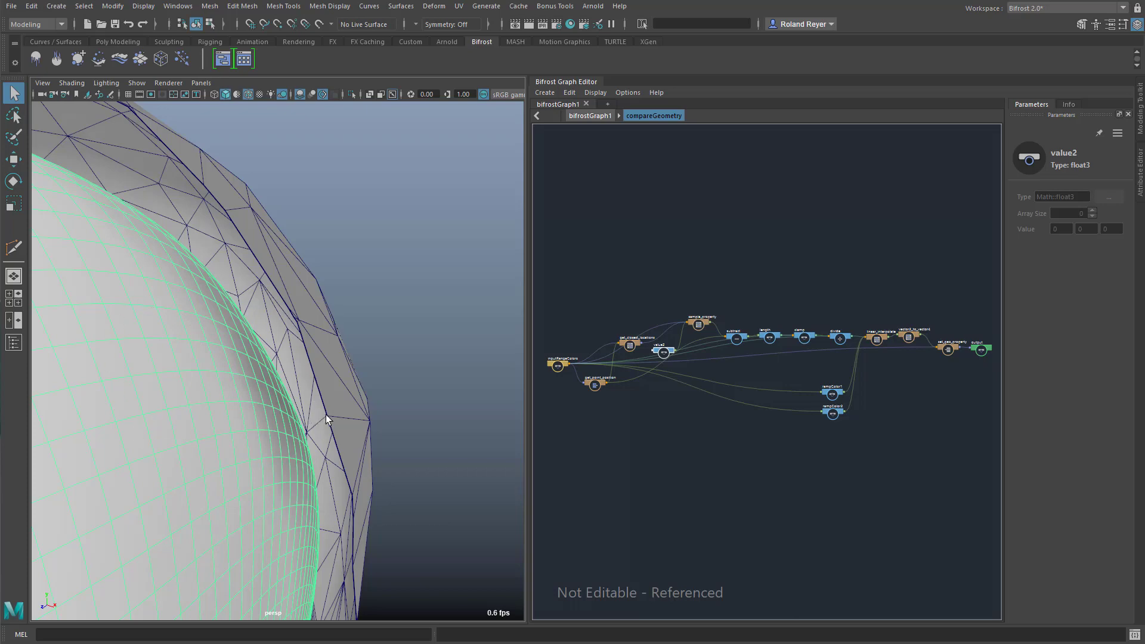
{"action": "left_click", "coordinate": [334, 366]}
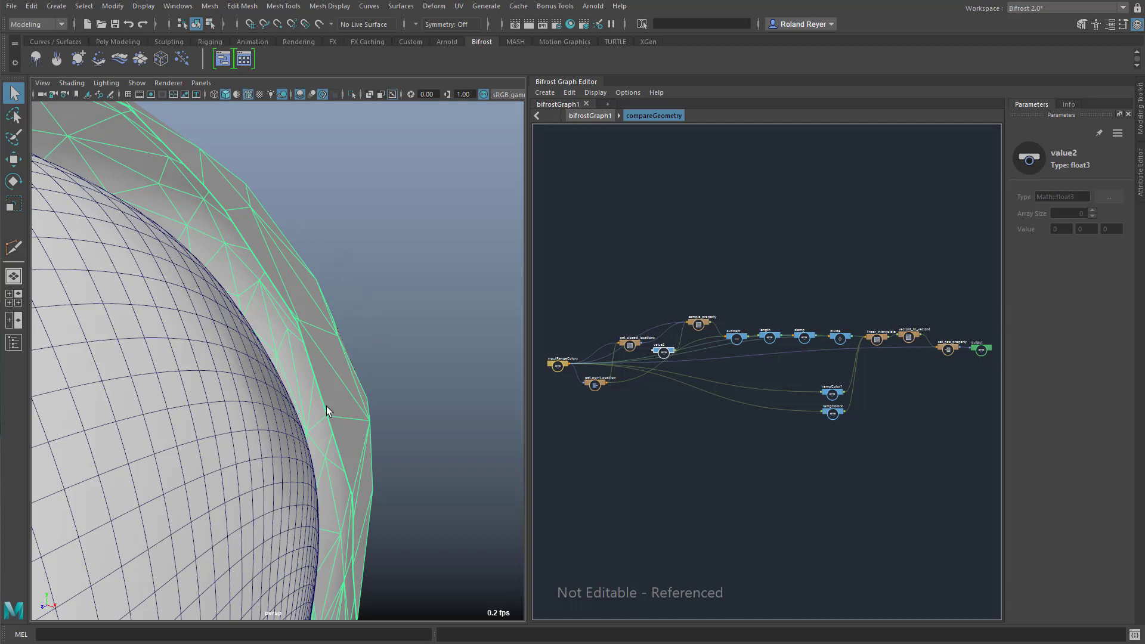
{"action": "left_click", "coordinate": [410, 397]}
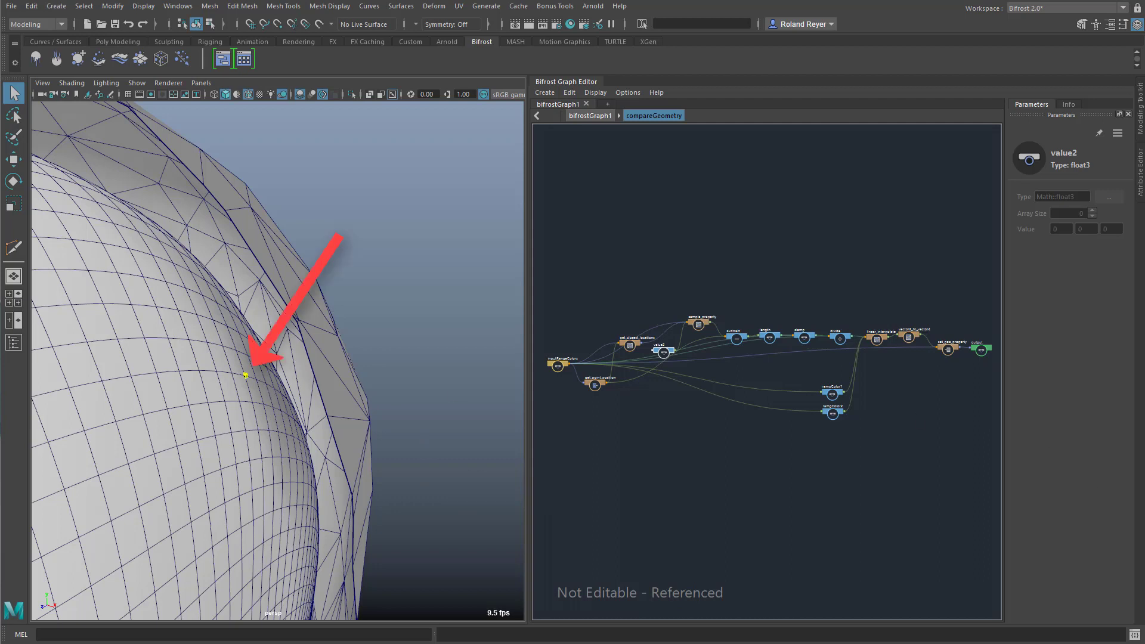
Zoom in on inputRangeColors, then hop up to bifrostGraph1 and back into compareGeometry
{"action": "scroll", "coordinate": [571, 382], "scroll_direction": "up", "scroll_amount": 10}
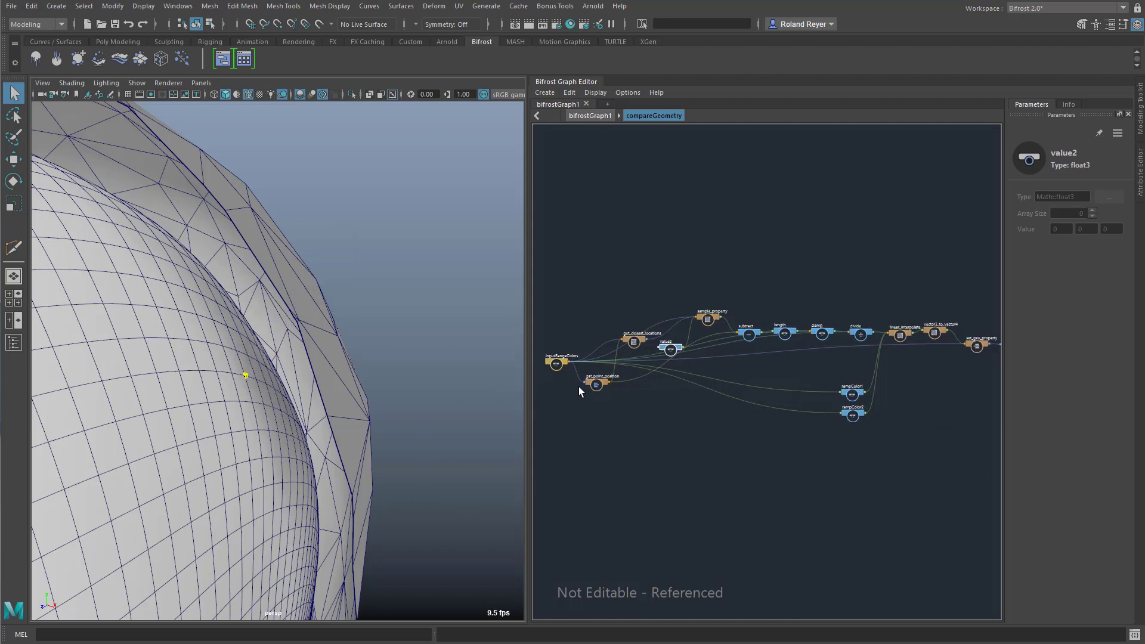
{"action": "scroll", "coordinate": [601, 449], "scroll_direction": "up", "scroll_amount": 8}
{"action": "scroll", "coordinate": [651, 419], "scroll_direction": "up", "scroll_amount": 3}
{"action": "left_click_drag", "start_coordinate": [611, 281], "coordinate": [601, 283]}
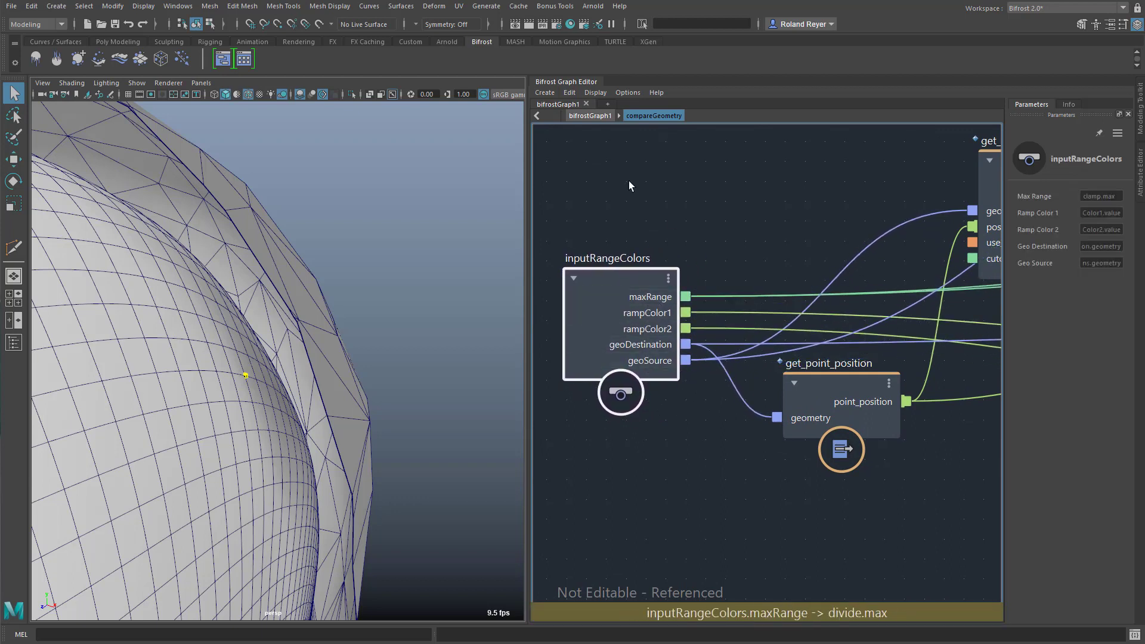
{"action": "left_click", "coordinate": [581, 111]}
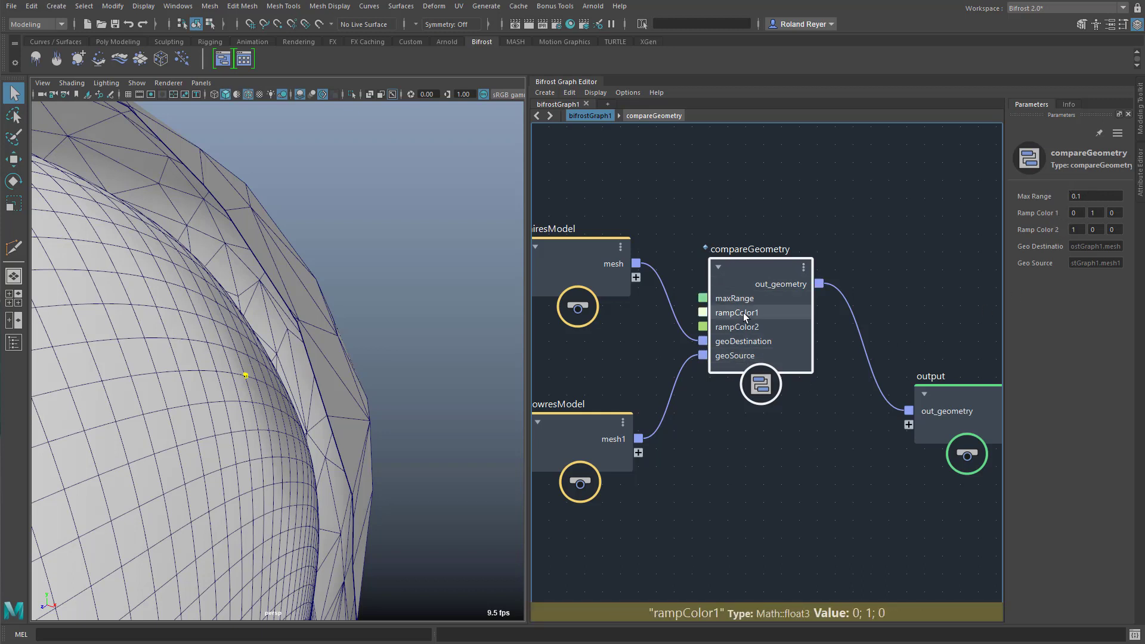
{"action": "left_click", "coordinate": [644, 115]}
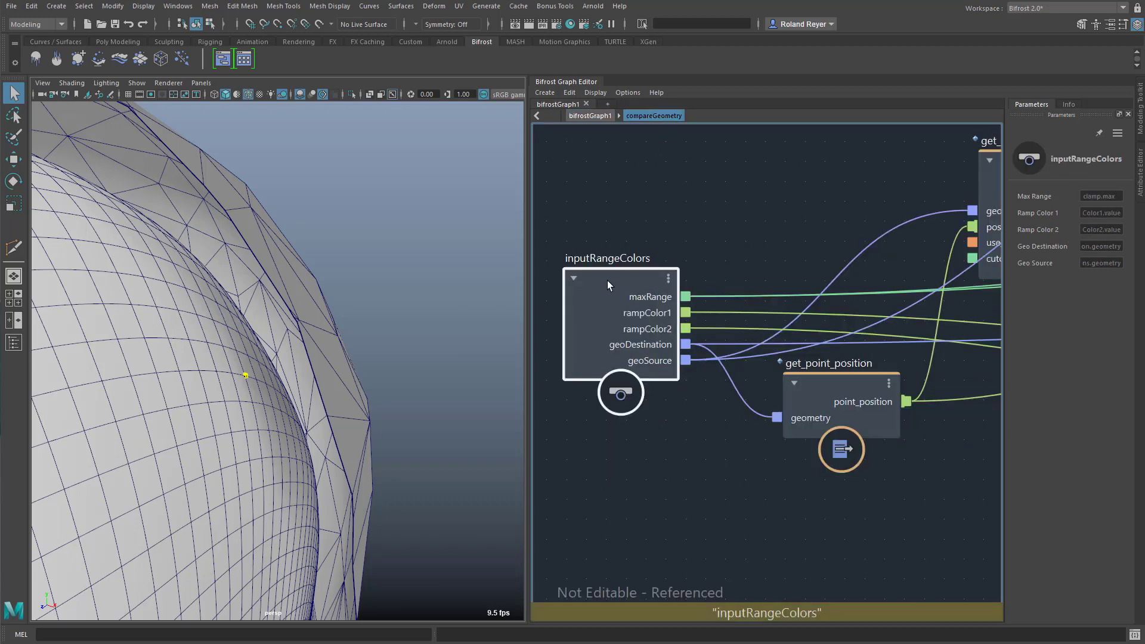
{"action": "left_click_drag", "start_coordinate": [607, 282], "coordinate": [603, 281]}
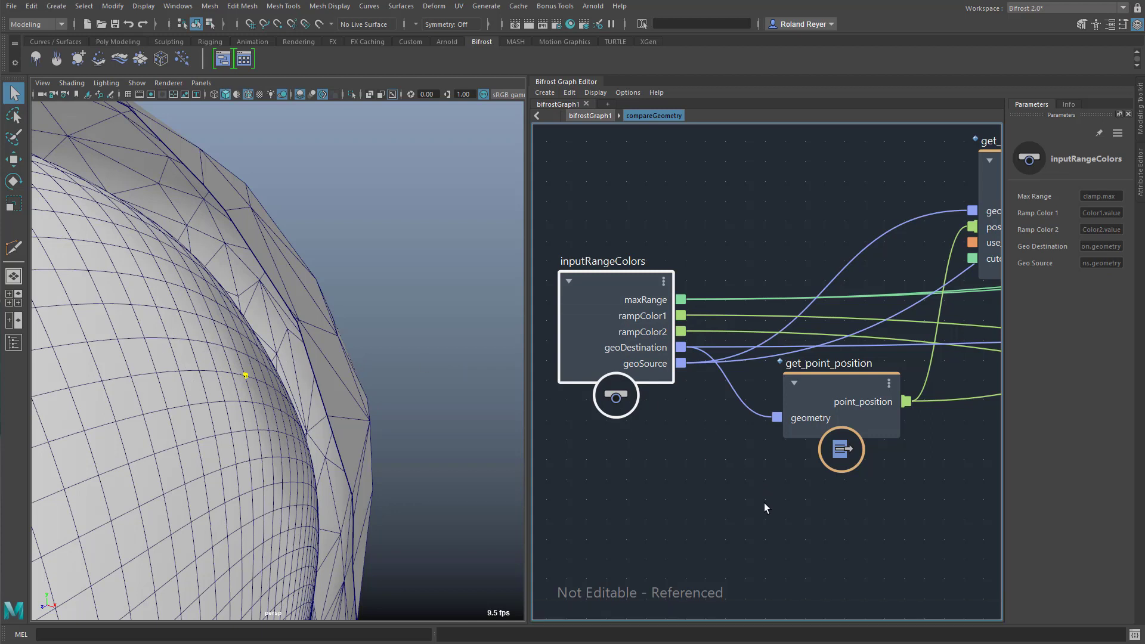
Move the get_point_position node up above the compound's inputs
{"action": "middle_click_drag", "start_coordinate": [762, 499], "coordinate": [679, 525]}
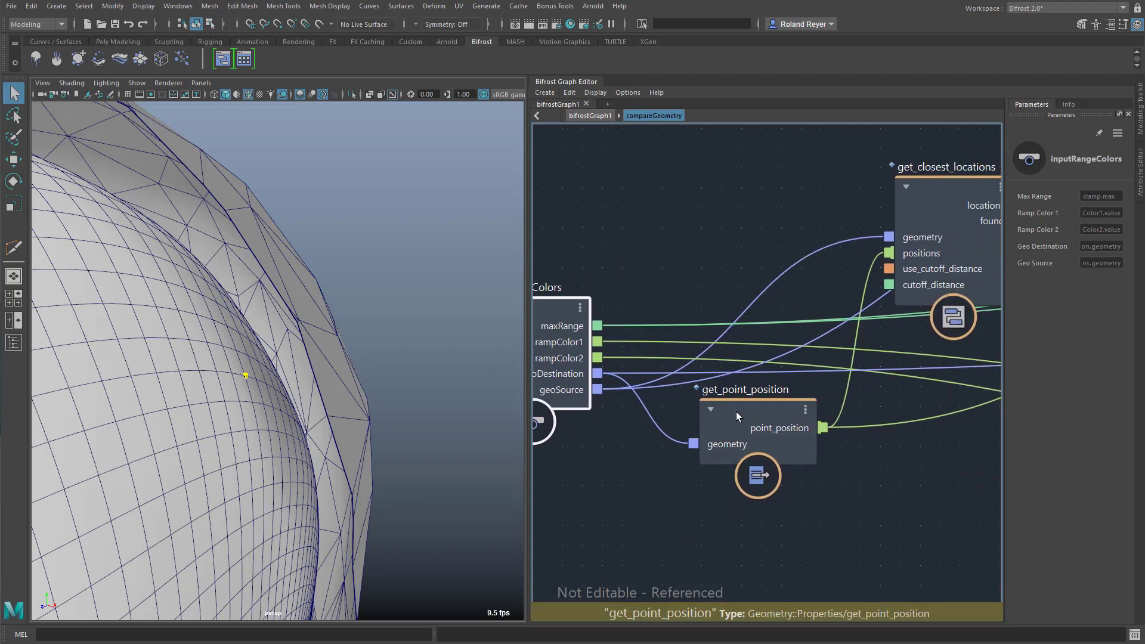
{"action": "left_click_drag", "start_coordinate": [736, 412], "coordinate": [713, 195]}
{"action": "middle_click_drag", "start_coordinate": [614, 453], "coordinate": [683, 449]}
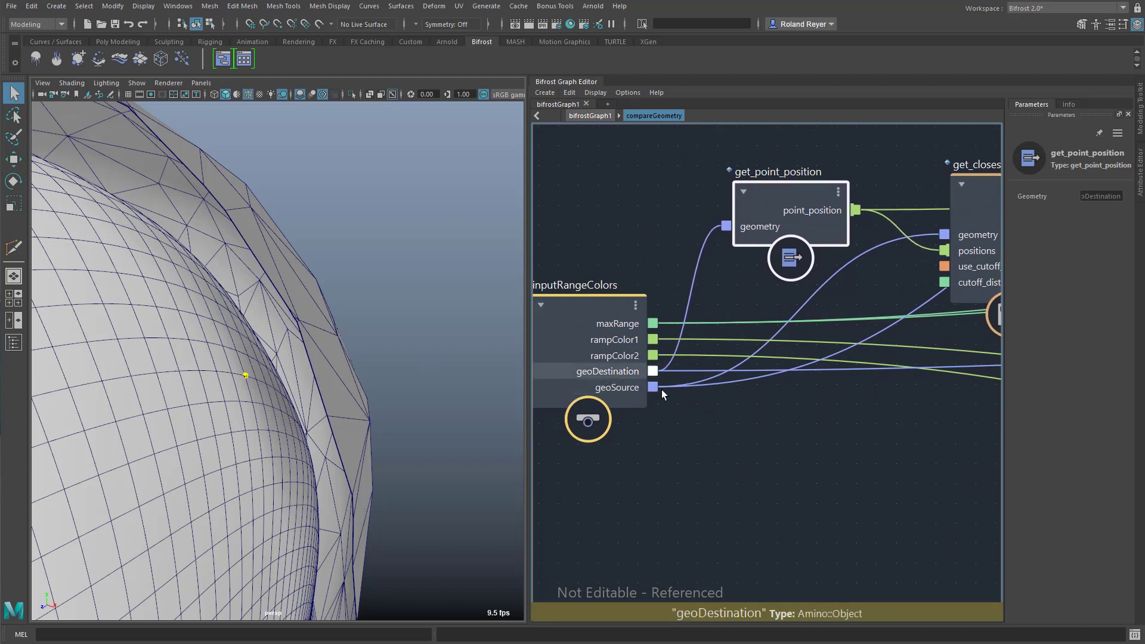
{"action": "middle_click_drag", "start_coordinate": [690, 408], "coordinate": [643, 509]}
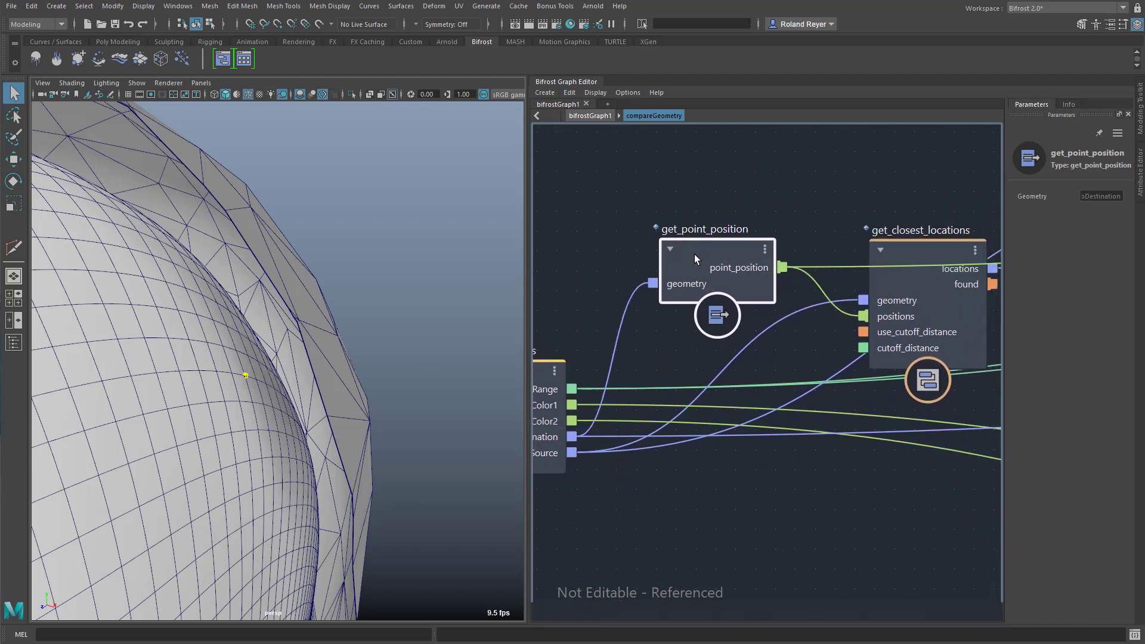
{"action": "left_click_drag", "start_coordinate": [694, 258], "coordinate": [686, 260]}
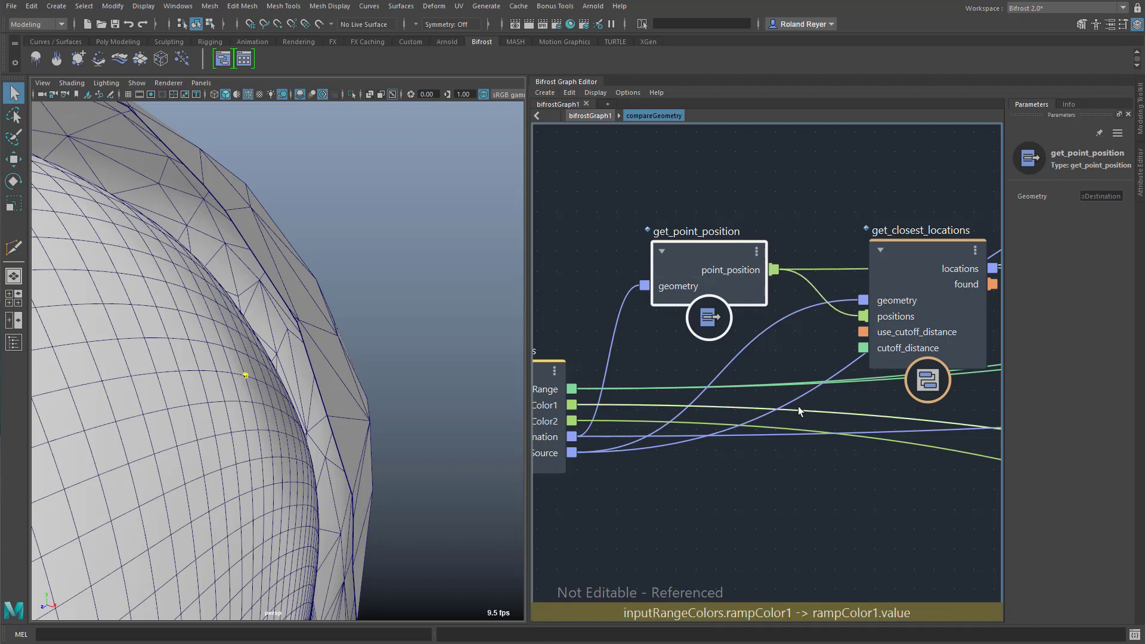
Follow the wiring and show get_closest_locations' parameters, with cutoff distance 10 enabled
{"action": "left_click_drag", "start_coordinate": [714, 256], "coordinate": [672, 263]}
{"action": "middle_click_drag", "start_coordinate": [885, 531], "coordinate": [820, 491]}
{"action": "middle_click_drag", "start_coordinate": [900, 516], "coordinate": [950, 495]}
{"action": "middle_click_drag", "start_coordinate": [801, 480], "coordinate": [815, 477]}
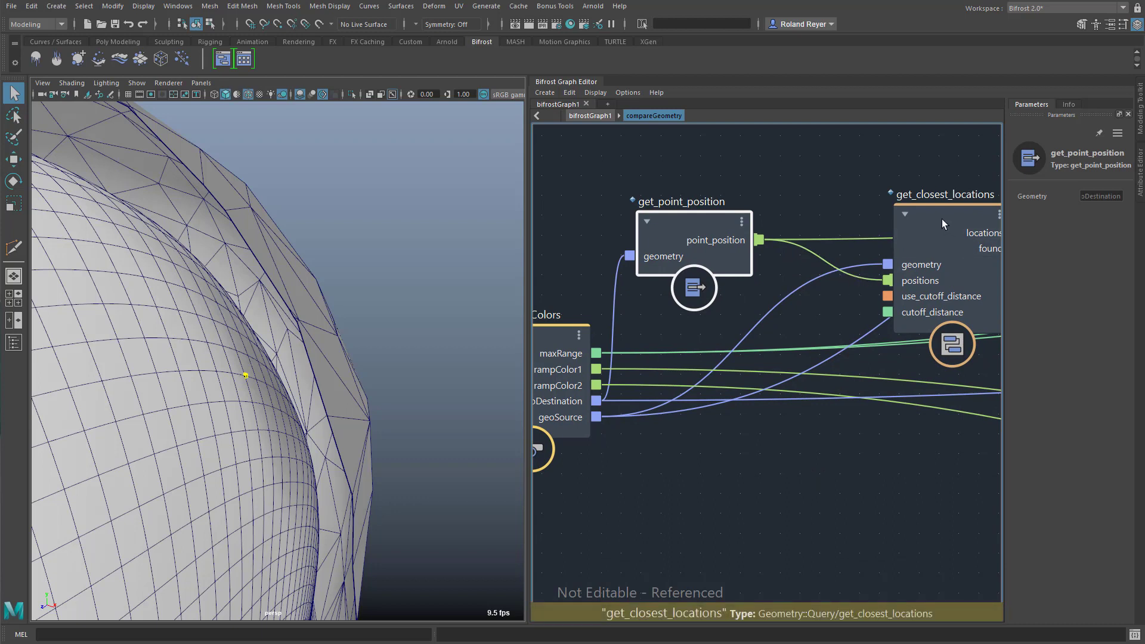
{"action": "left_click_drag", "start_coordinate": [941, 219], "coordinate": [927, 215]}
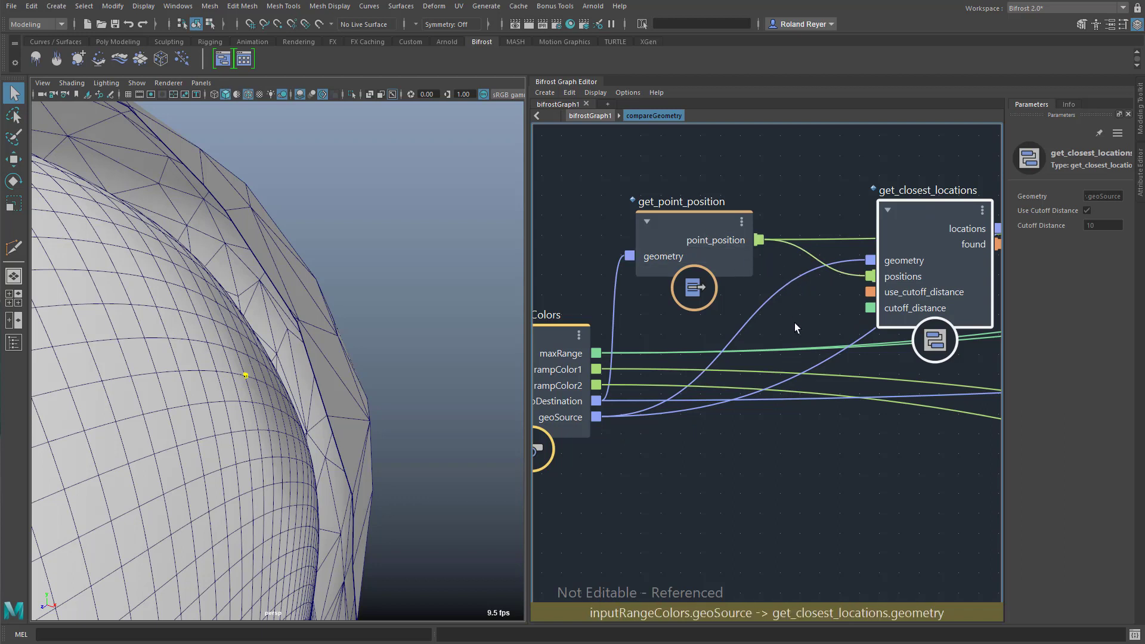
{"action": "left_click", "coordinate": [770, 302]}
{"action": "left_click", "coordinate": [345, 360]}
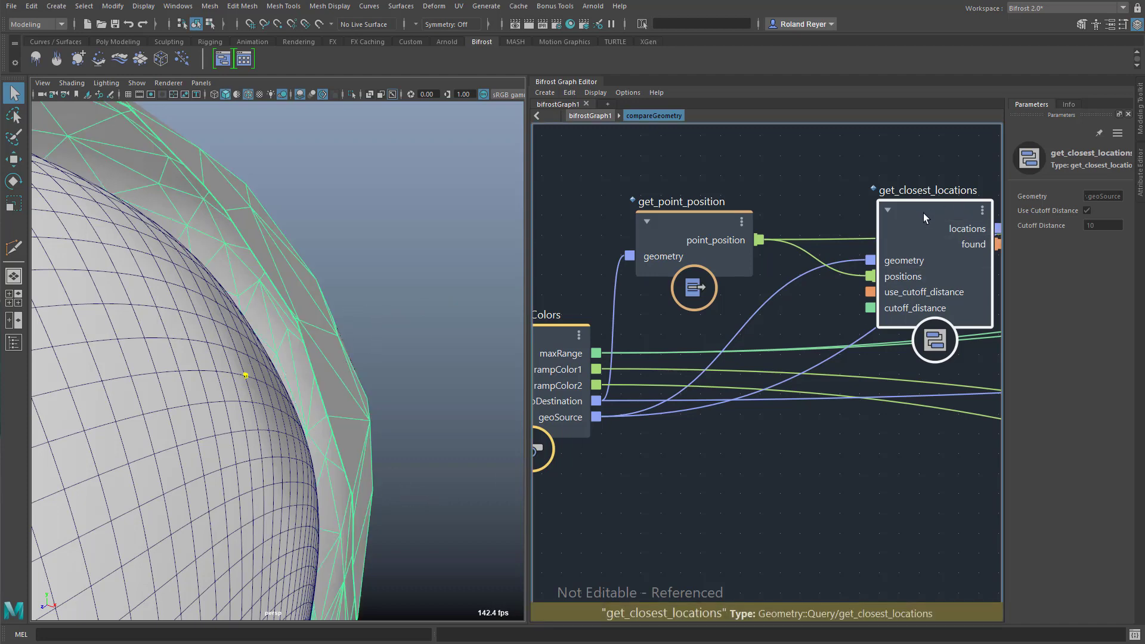
{"action": "left_click", "coordinate": [463, 263]}
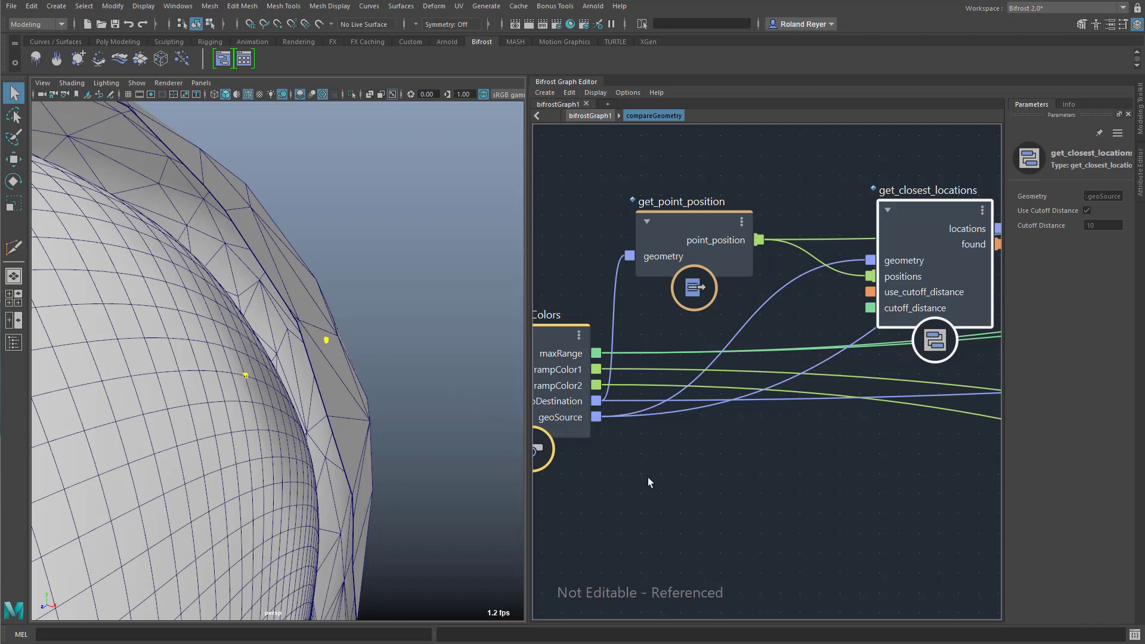
Centre and reposition the get_closest_locations node in the graph
{"action": "middle_click_drag", "start_coordinate": [899, 481], "coordinate": [592, 488]}
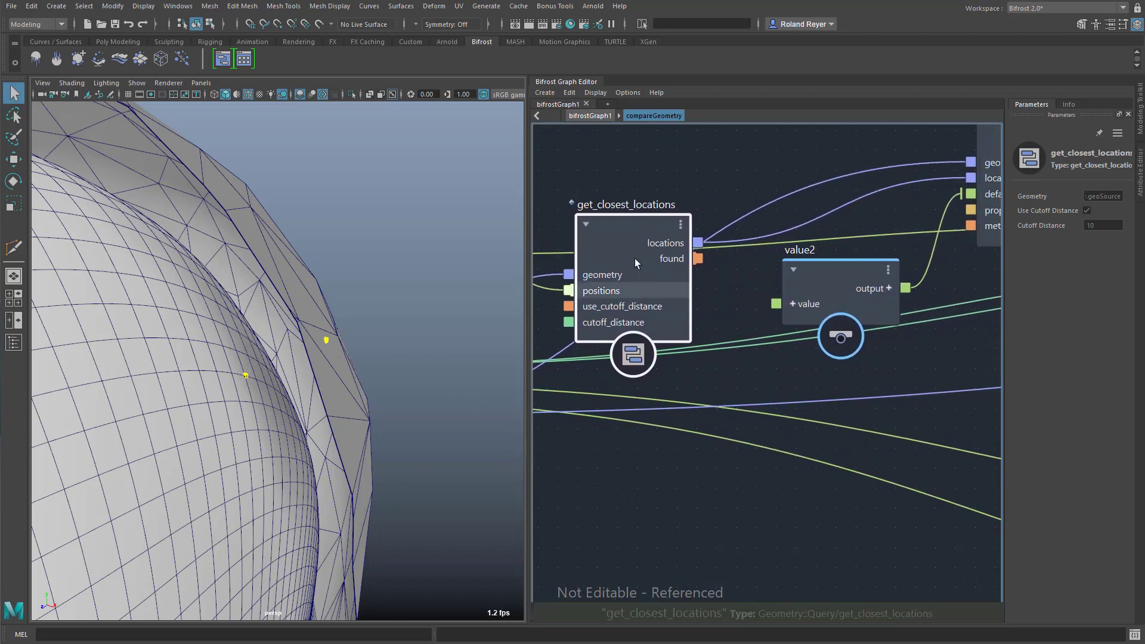
{"action": "mouse_move", "coordinate": [621, 224]}
{"action": "left_mouse_down"}
{"action": "mouse_move", "coordinate": [604, 205]}
{"action": "mouse_move", "coordinate": [616, 210]}
{"action": "left_mouse_up"}
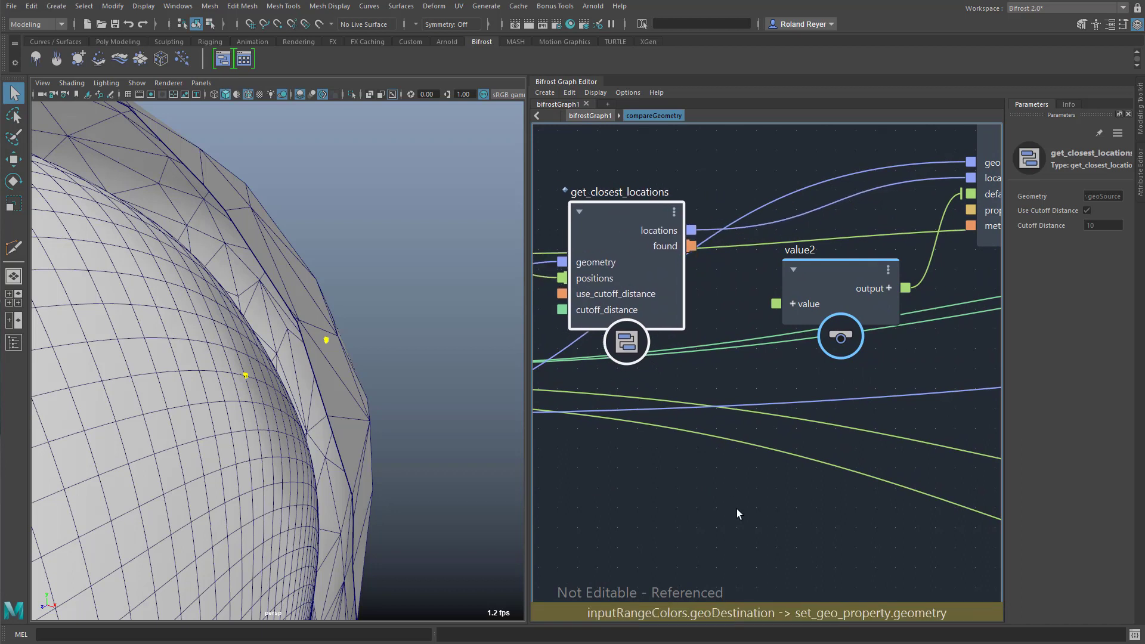
{"action": "middle_click_drag", "start_coordinate": [726, 526], "coordinate": [644, 612]}
{"action": "left_click_drag", "start_coordinate": [575, 284], "coordinate": [588, 277]}
Zoom out, show sample_property's parameters, then move on to the subtract node's parameters
{"action": "scroll", "coordinate": [696, 406], "scroll_direction": "down", "scroll_amount": 2}
{"action": "scroll", "coordinate": [696, 409], "scroll_direction": "down", "scroll_amount": 1}
{"action": "middle_click_drag", "start_coordinate": [674, 502], "coordinate": [685, 453]}
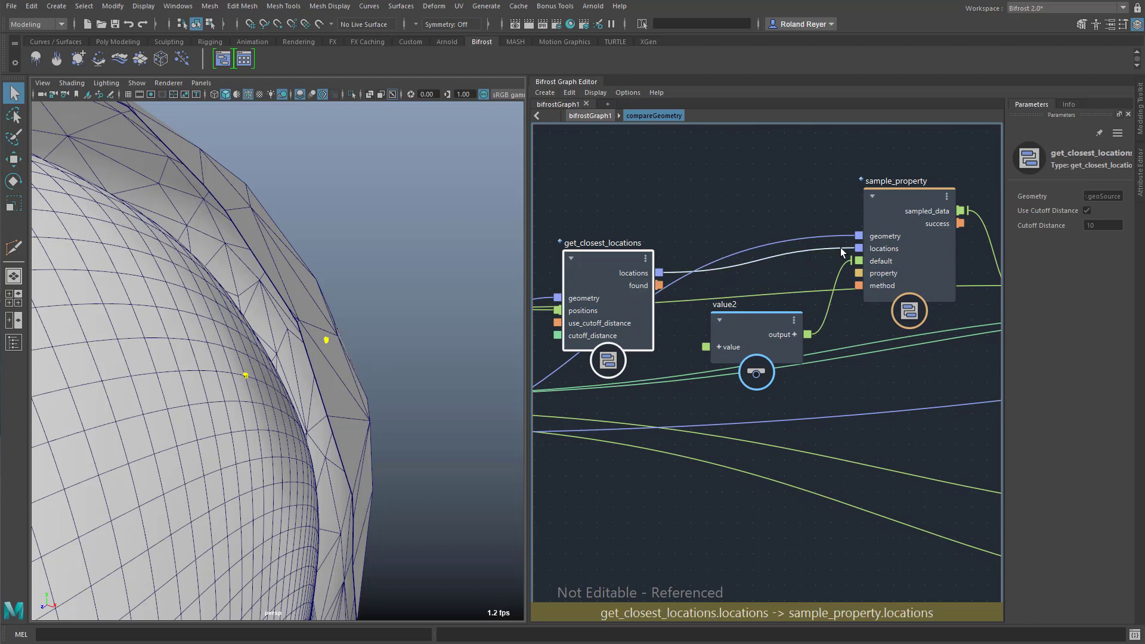
{"action": "left_click_drag", "start_coordinate": [889, 195], "coordinate": [885, 199]}
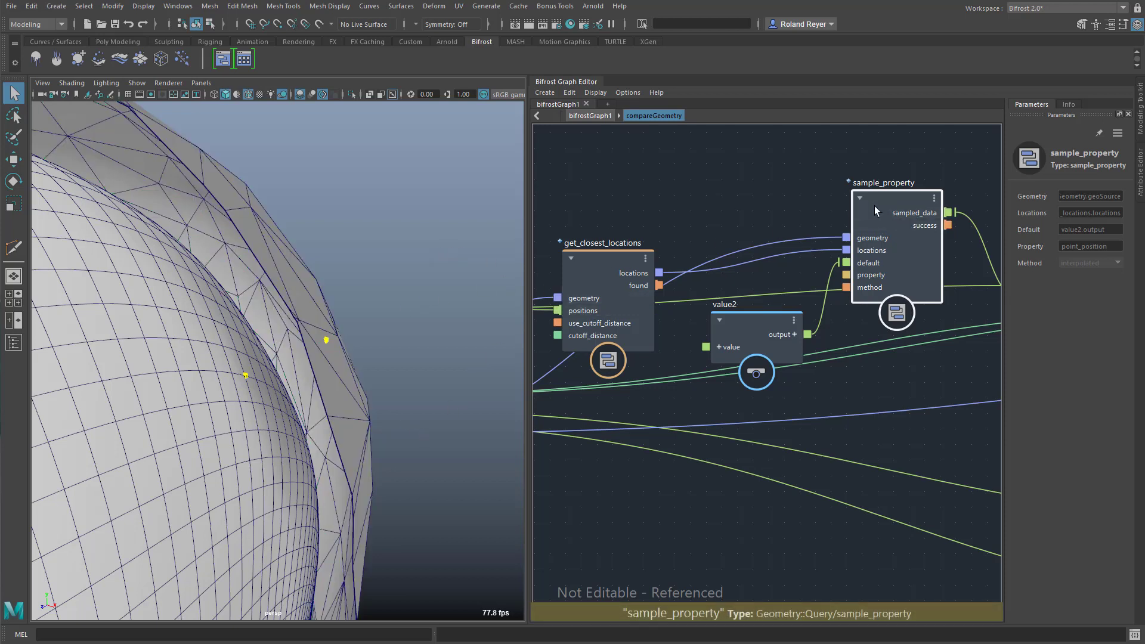
{"action": "mouse_move", "coordinate": [869, 207]}
{"action": "left_mouse_down"}
{"action": "mouse_move", "coordinate": [843, 210]}
{"action": "mouse_move", "coordinate": [862, 208]}
{"action": "left_mouse_up"}
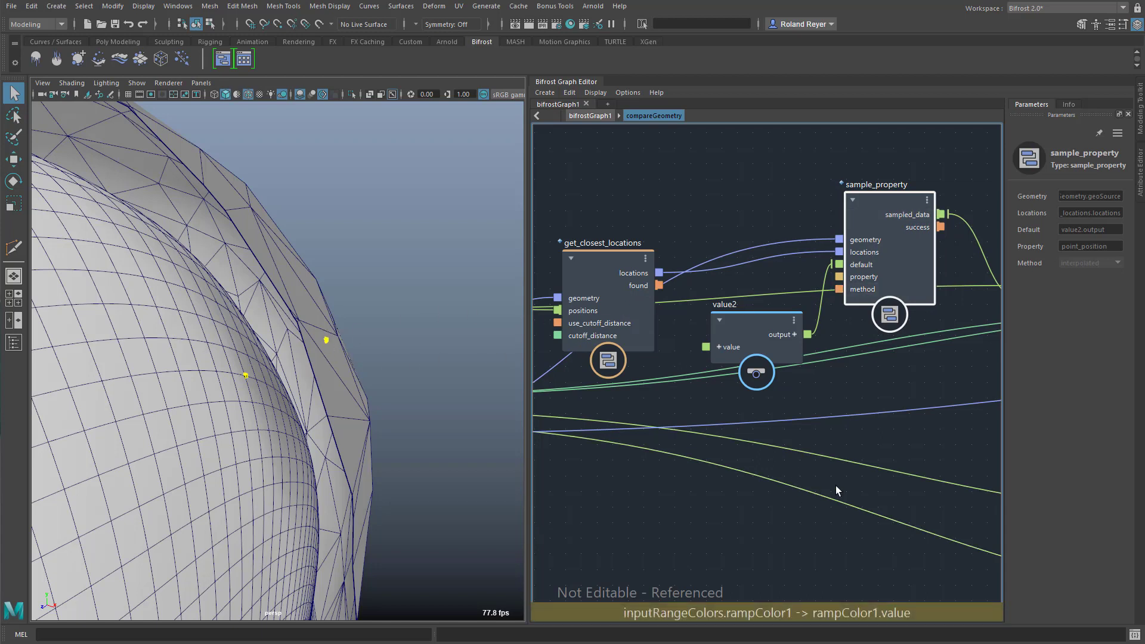
{"action": "middle_click_drag", "start_coordinate": [799, 494], "coordinate": [582, 500]}
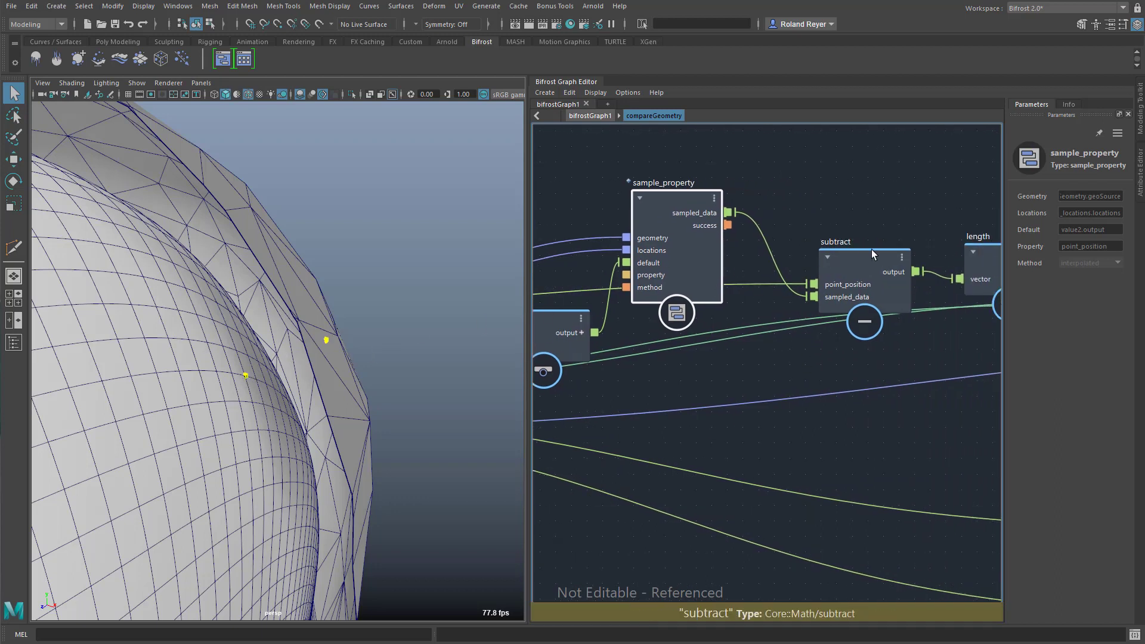
{"action": "left_click_drag", "start_coordinate": [853, 261], "coordinate": [864, 255]}
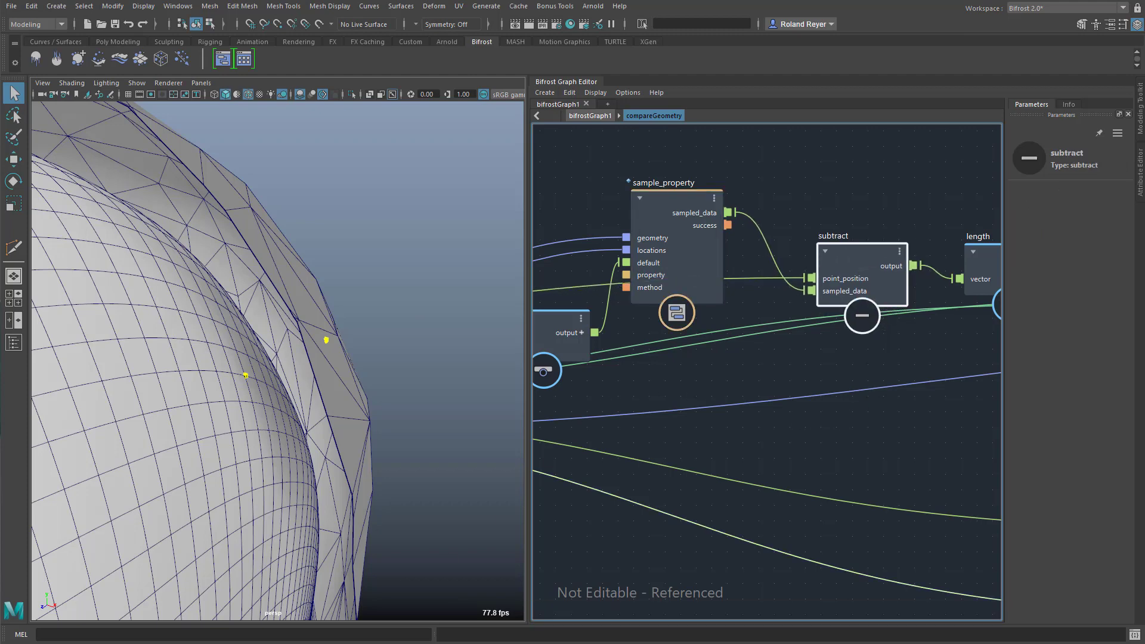
Zoom in on the mesh gap, then show length's and clamp's parameters (Min 0)
{"action": "left_click_drag", "start_coordinate": [278, 361], "coordinate": [206, 289], "text": "alt"}
{"action": "scroll", "coordinate": [268, 365], "scroll_direction": "up", "scroll_amount": 3}
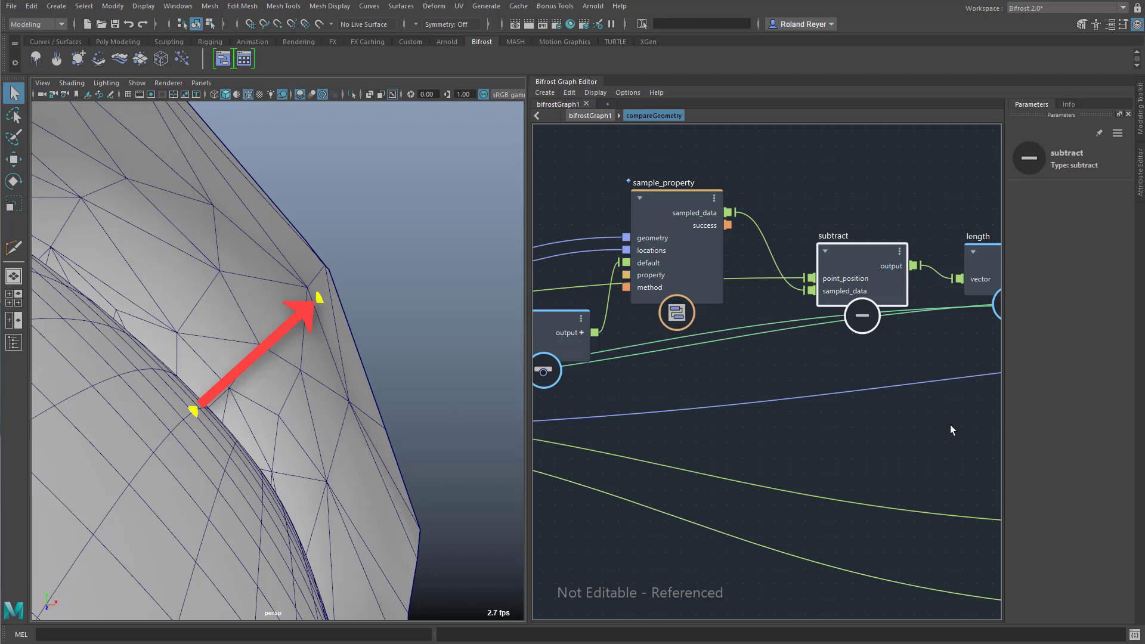
{"action": "middle_click_drag", "start_coordinate": [948, 425], "coordinate": [763, 422]}
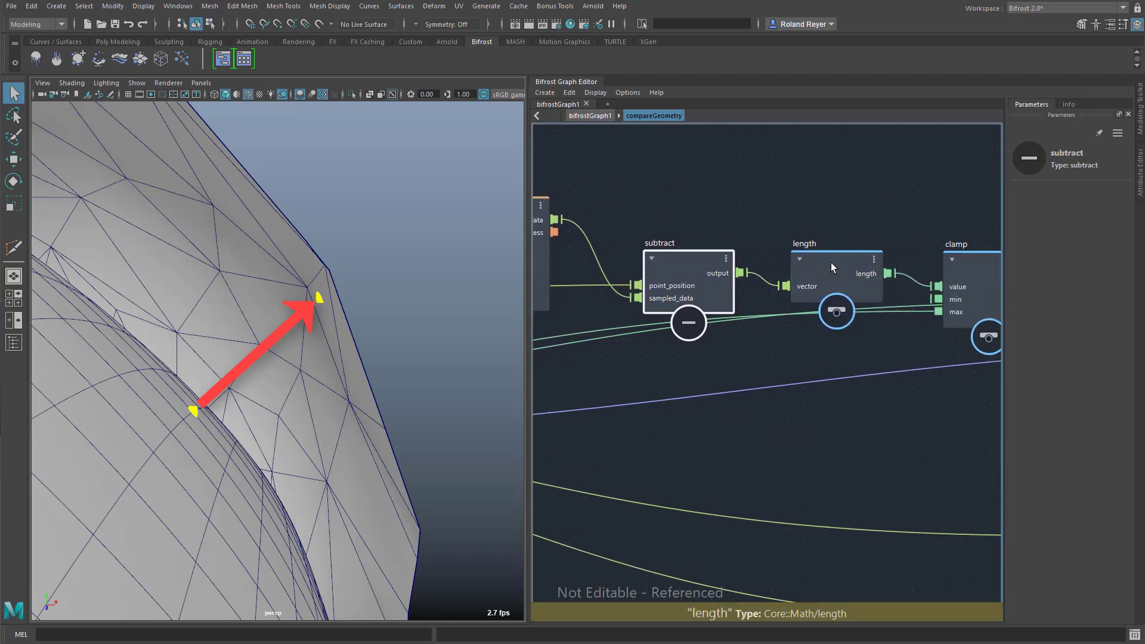
{"action": "left_click_drag", "start_coordinate": [830, 263], "coordinate": [807, 258]}
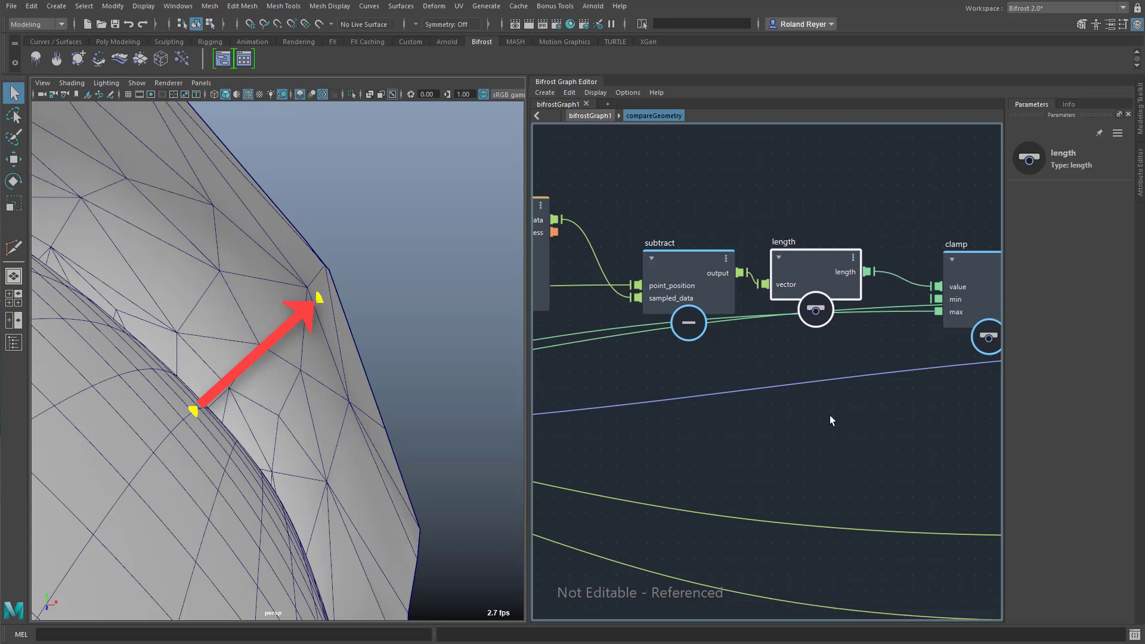
{"action": "middle_click_drag", "start_coordinate": [900, 434], "coordinate": [782, 453]}
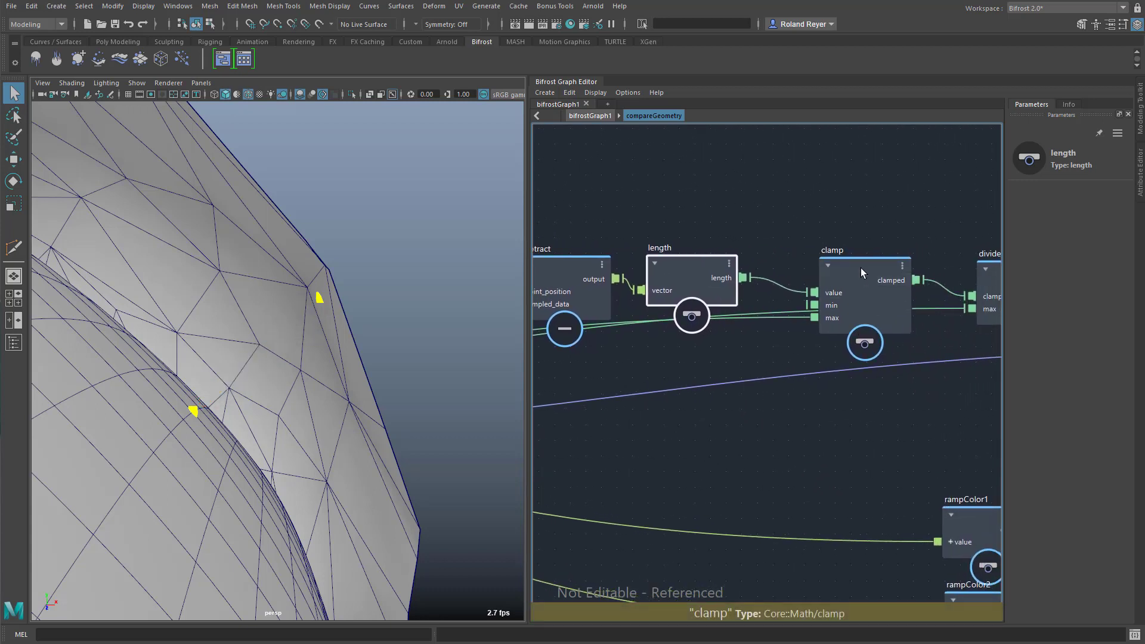
{"action": "left_click_drag", "start_coordinate": [861, 267], "coordinate": [861, 250]}
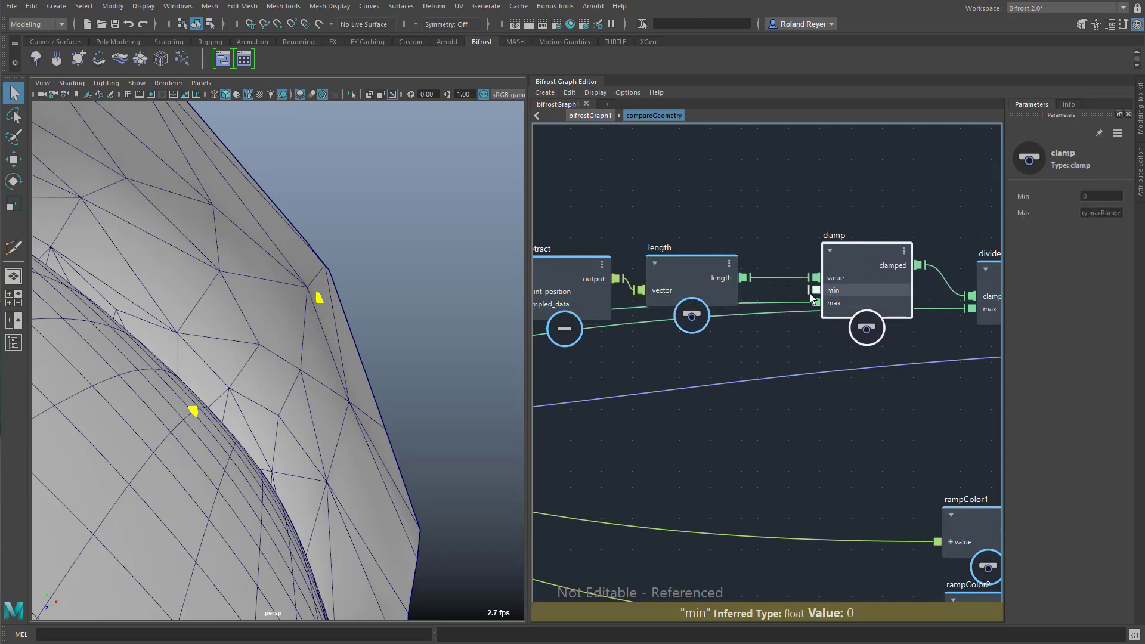
{"action": "left_click_drag", "start_coordinate": [860, 250], "coordinate": [860, 248]}
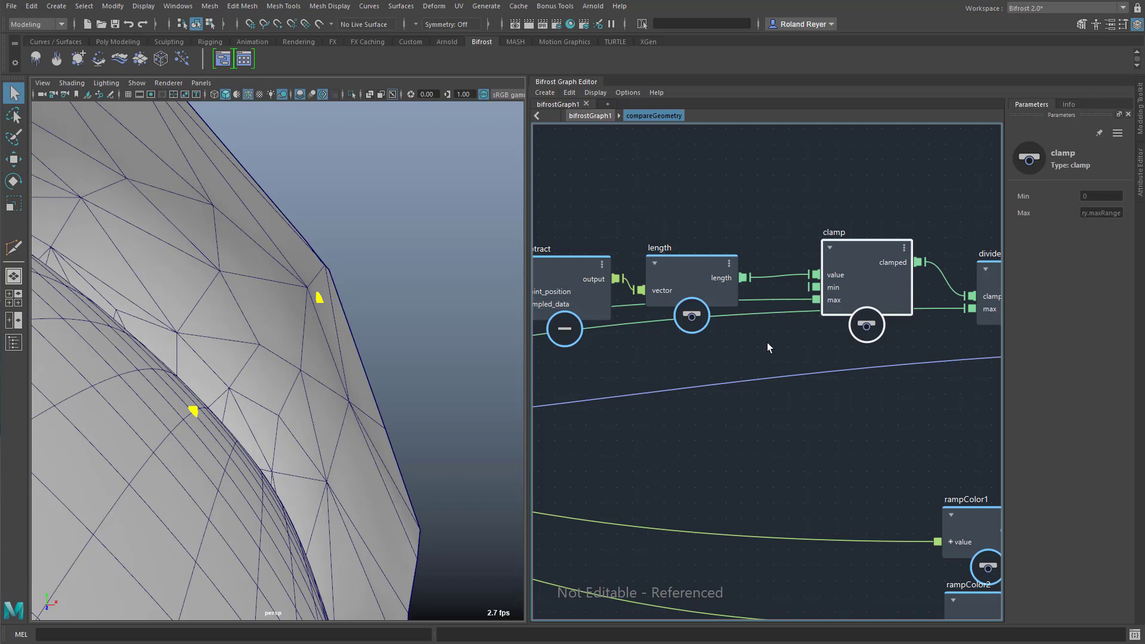
Bring divide into view and show its parameters
{"action": "middle_click_drag", "start_coordinate": [897, 438], "coordinate": [715, 445]}
{"action": "mouse_move", "coordinate": [835, 270]}
{"action": "left_mouse_down"}
{"action": "mouse_move", "coordinate": [832, 292]}
{"action": "mouse_move", "coordinate": [854, 278]}
{"action": "left_mouse_up"}
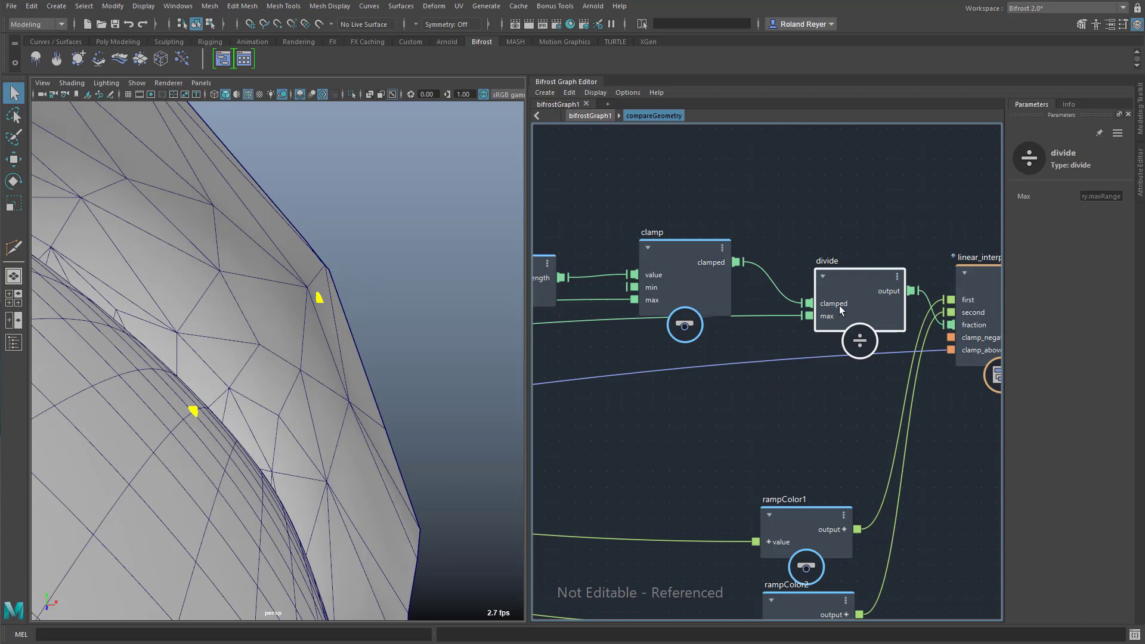
{"action": "left_click_drag", "start_coordinate": [853, 275], "coordinate": [838, 278]}
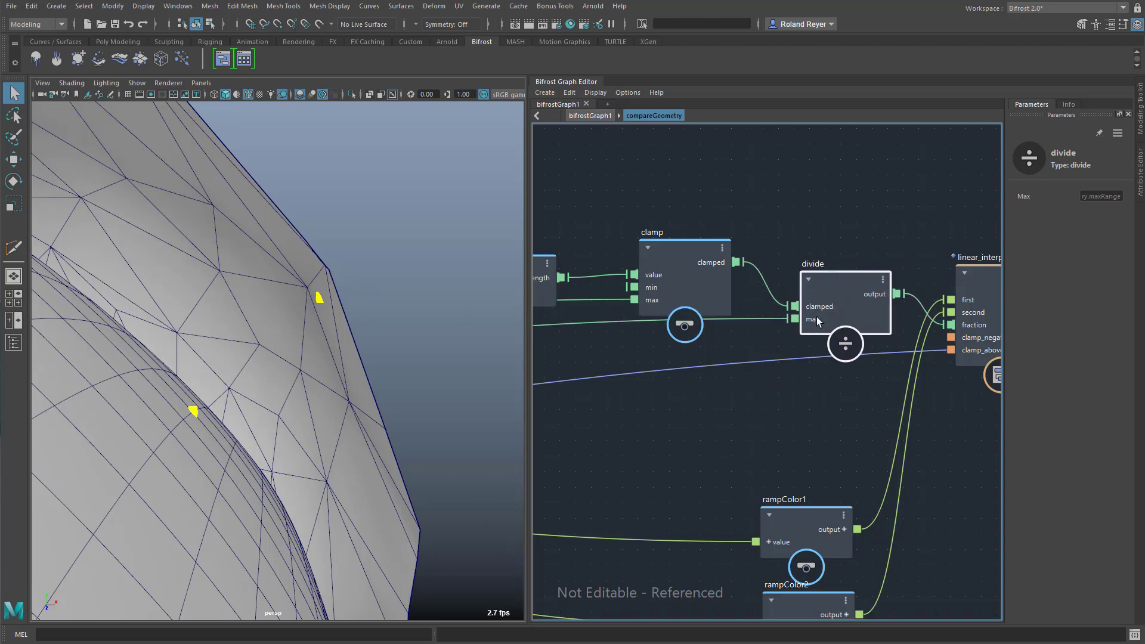
{"action": "left_click_drag", "start_coordinate": [839, 277], "coordinate": [823, 269]}
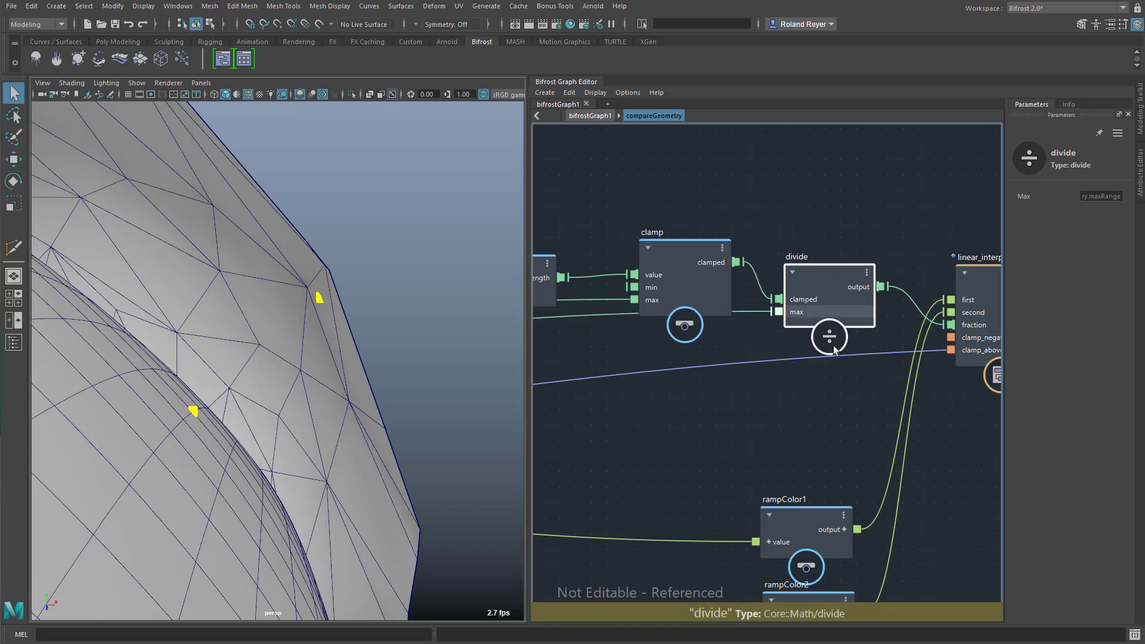
Show rampColor1 and linear_interpolate parameters, then pan on to set_geo_property and output
{"action": "middle_click_drag", "start_coordinate": [833, 368], "coordinate": [682, 337]}
{"action": "left_click", "coordinate": [688, 552]}
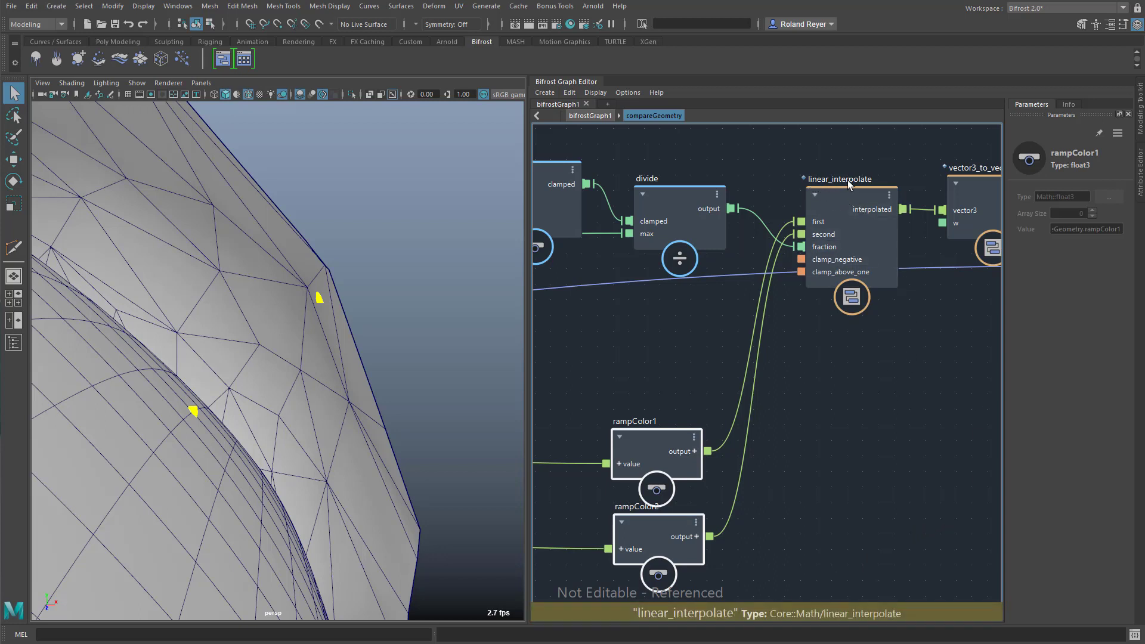
{"action": "left_click_drag", "start_coordinate": [851, 203], "coordinate": [842, 208]}
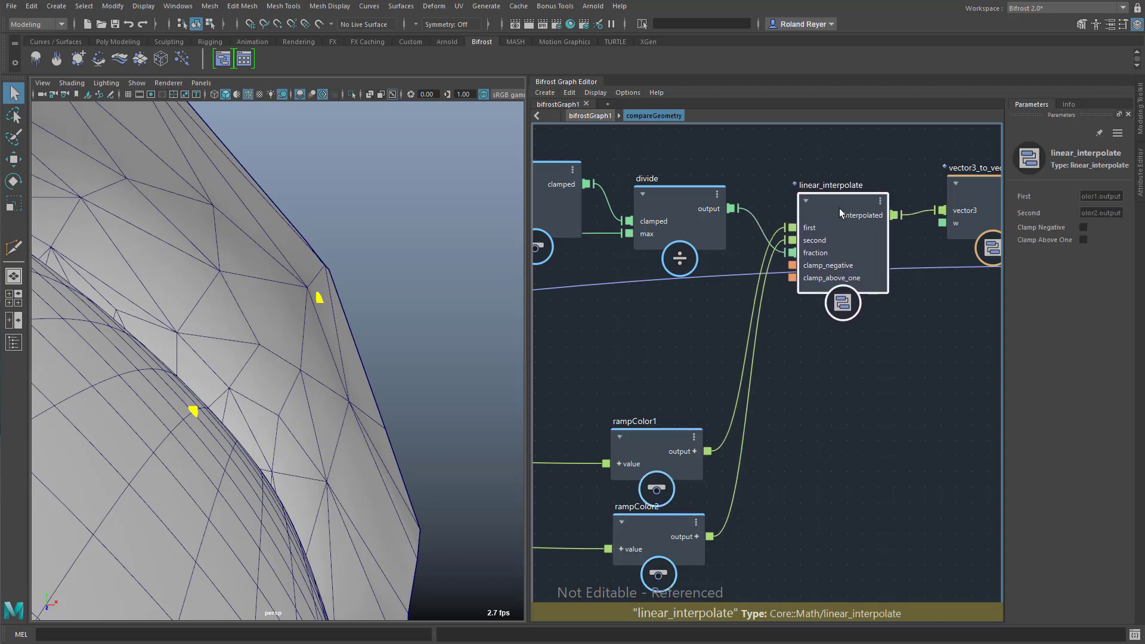
{"action": "middle_click_drag", "start_coordinate": [920, 436], "coordinate": [765, 464]}
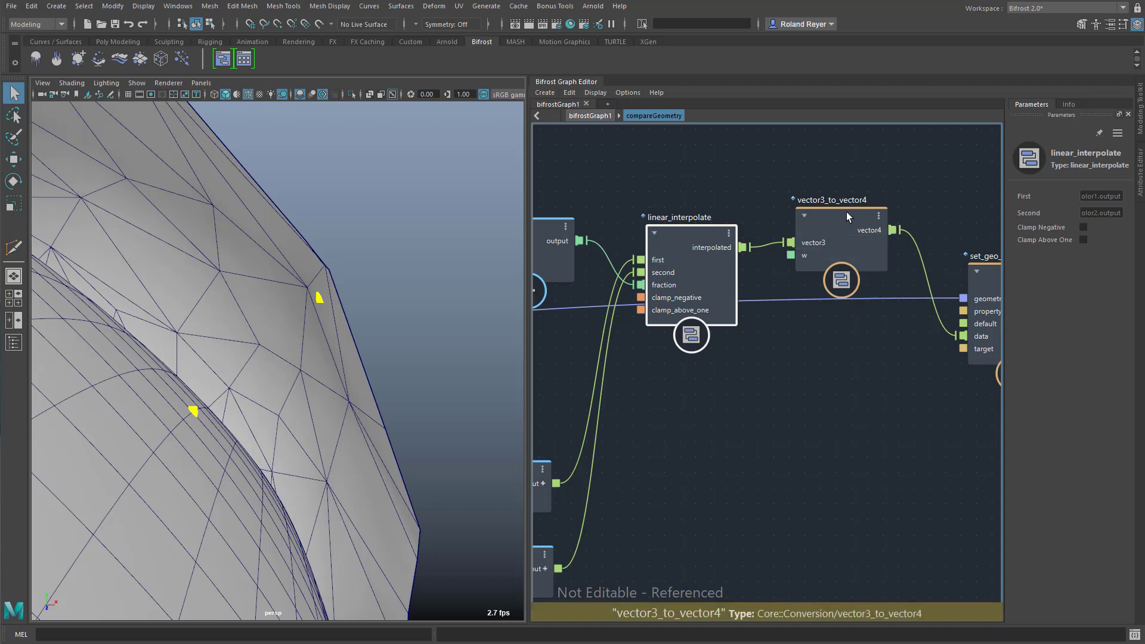
{"action": "middle_click_drag", "start_coordinate": [878, 481], "coordinate": [696, 476]}
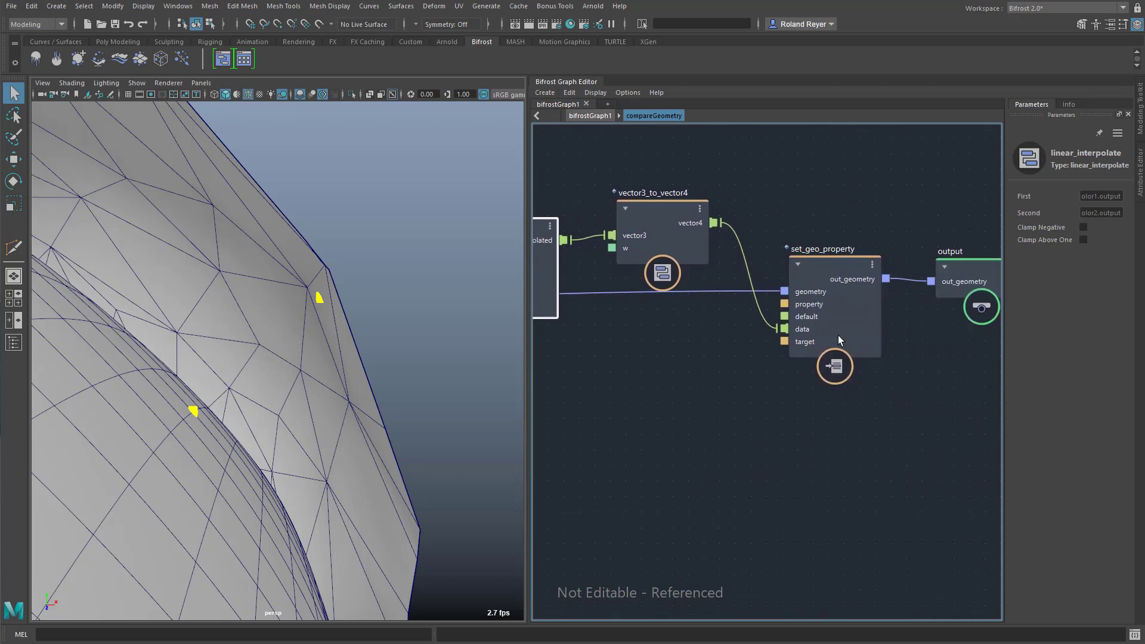
Show set_geo_property's parameters and highlight the color property it writes on point_component
{"action": "left_click", "coordinate": [820, 269]}
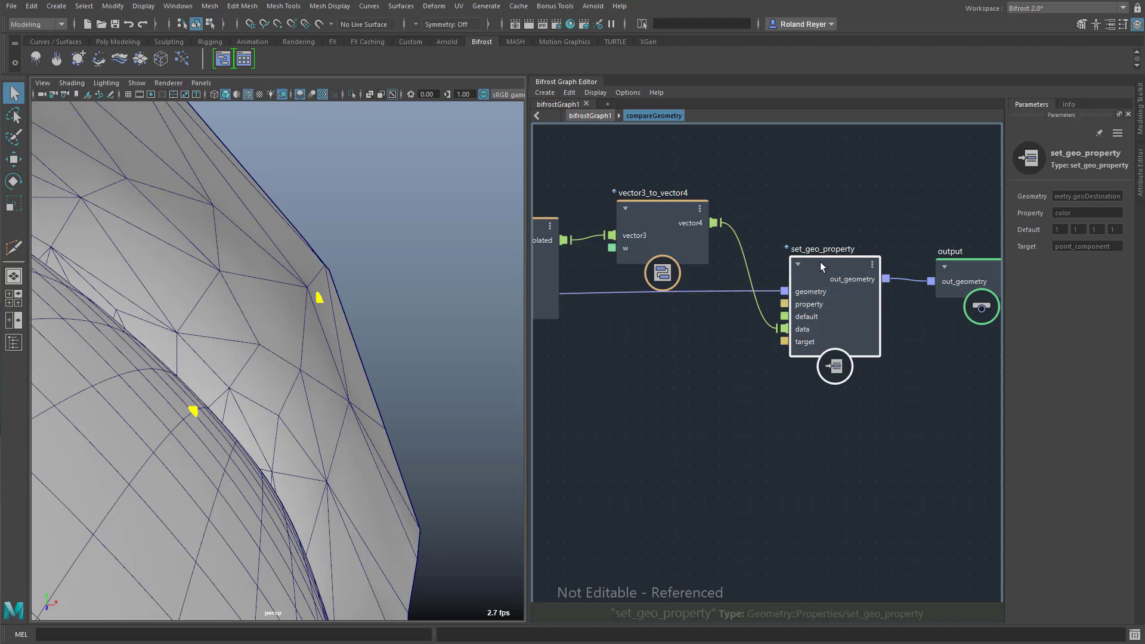
{"action": "double_click", "coordinate": [1072, 212]}
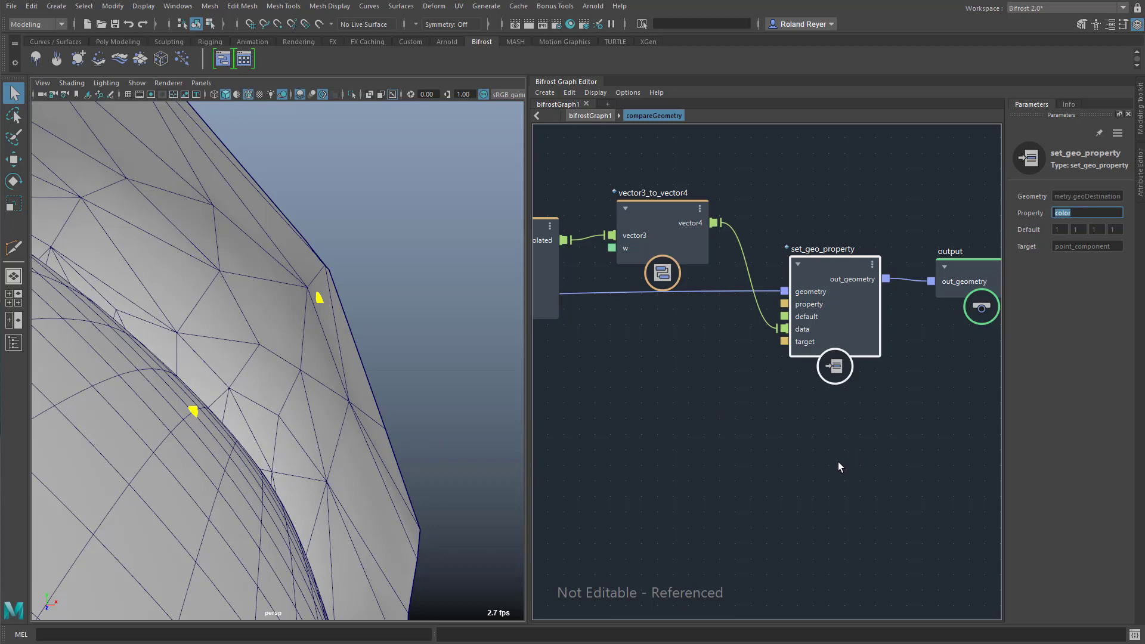
Go up to the top-level bifrostGraph1 and reposition the compareGeometry node between hiresModel, lowresModel and output
{"action": "key", "text": "a"}
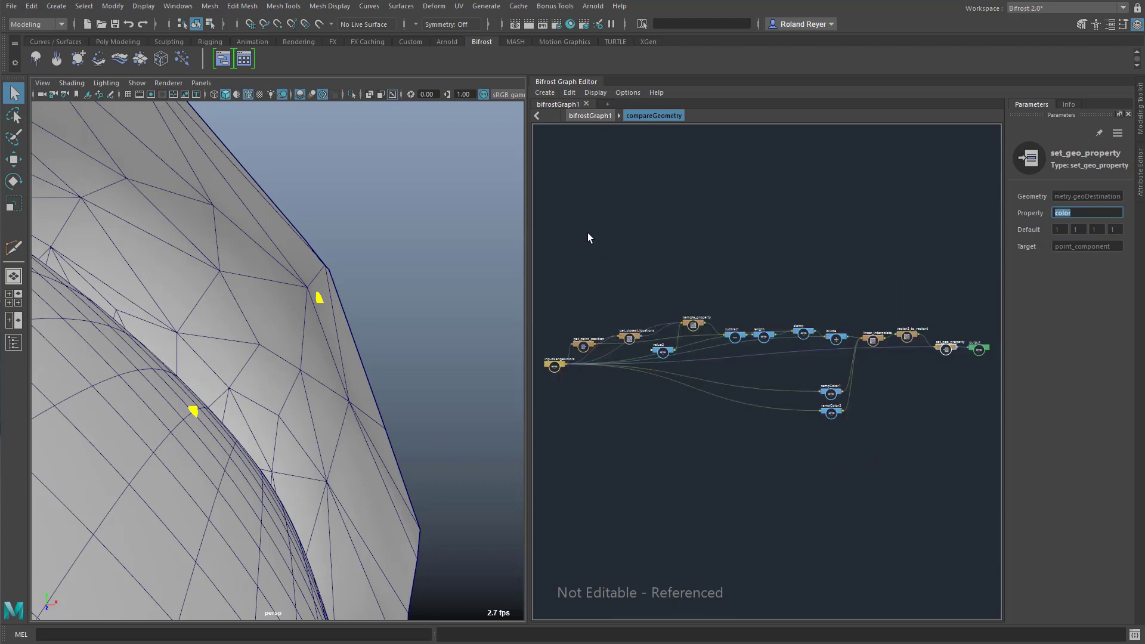
{"action": "left_click", "coordinate": [585, 116]}
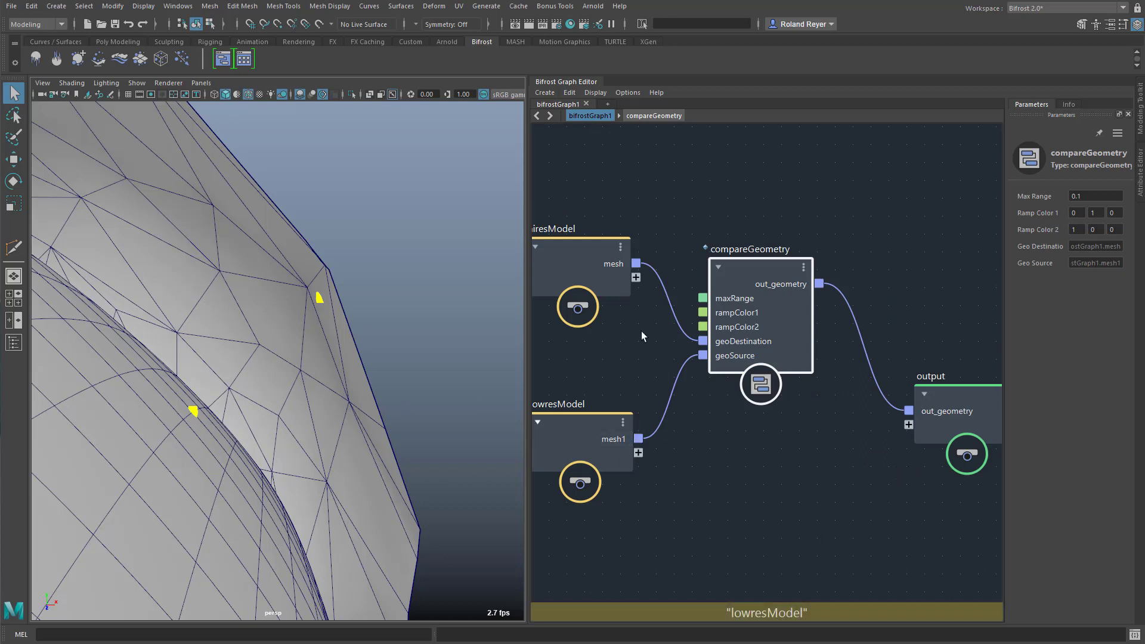
{"action": "mouse_move", "coordinate": [756, 266]}
{"action": "left_mouse_down"}
{"action": "mouse_move", "coordinate": [778, 252]}
{"action": "mouse_move", "coordinate": [781, 262]}
{"action": "mouse_move", "coordinate": [766, 263]}
{"action": "left_mouse_up"}
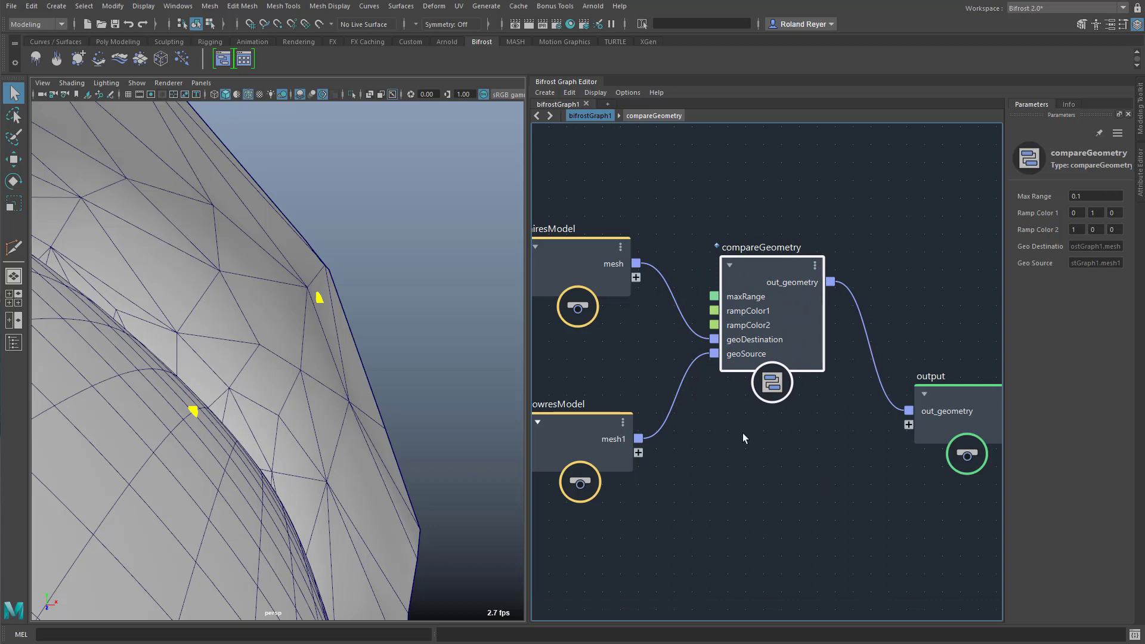
{"action": "mouse_move", "coordinate": [759, 266]}
{"action": "left_mouse_down"}
{"action": "mouse_move", "coordinate": [746, 260]}
{"action": "mouse_move", "coordinate": [745, 275]}
{"action": "left_mouse_up"}
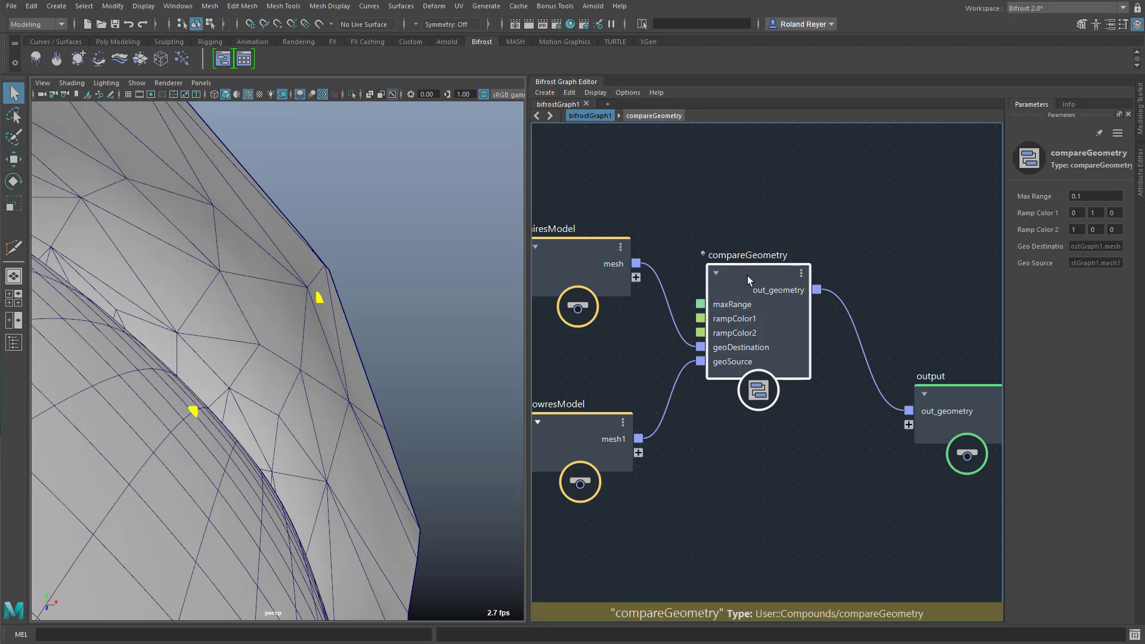
{"action": "mouse_move", "coordinate": [729, 290]}
{"action": "left_mouse_down"}
{"action": "mouse_move", "coordinate": [742, 255]}
{"action": "mouse_move", "coordinate": [727, 274]}
{"action": "left_mouse_up"}
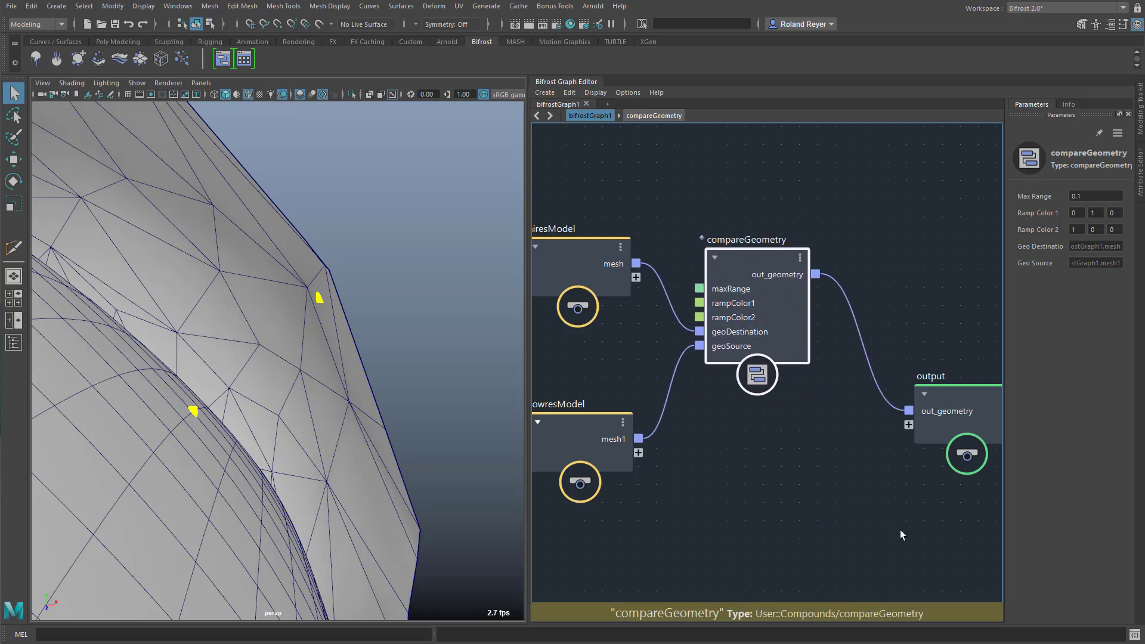